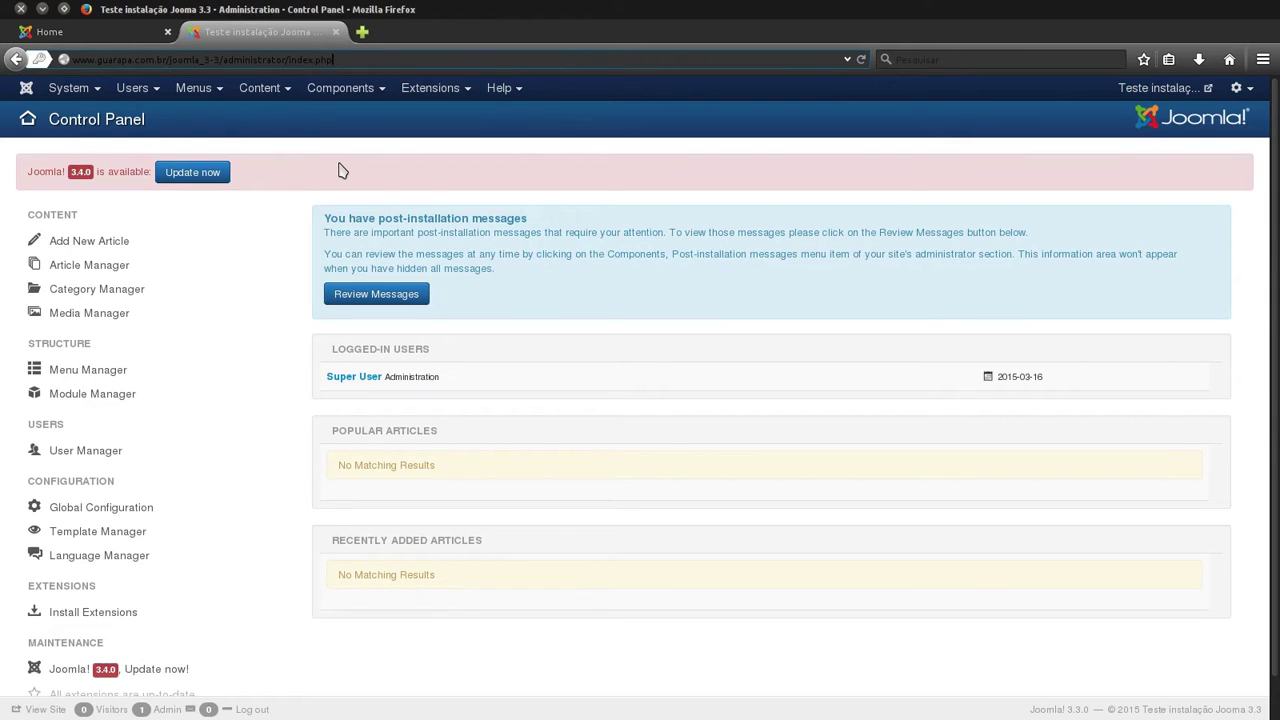
# Open the install page of the Joomla Extension Manager.
pyautogui.click(458, 90)
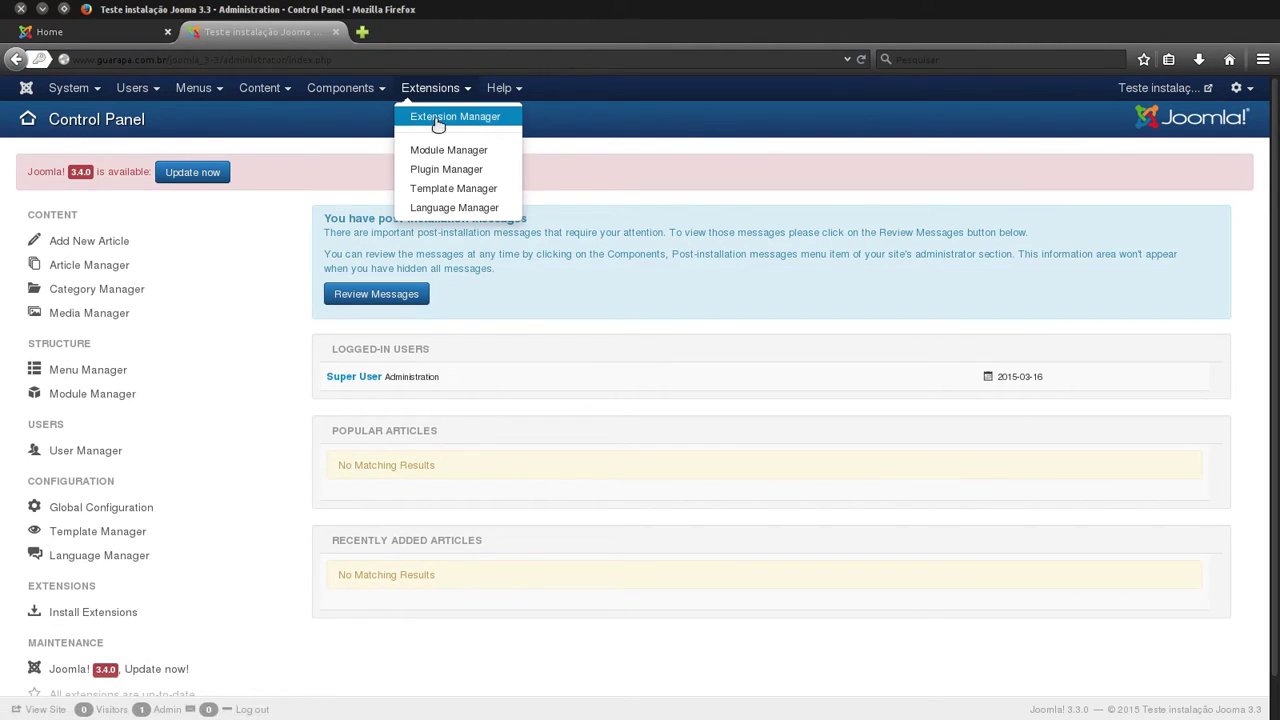
pyautogui.click(429, 118)
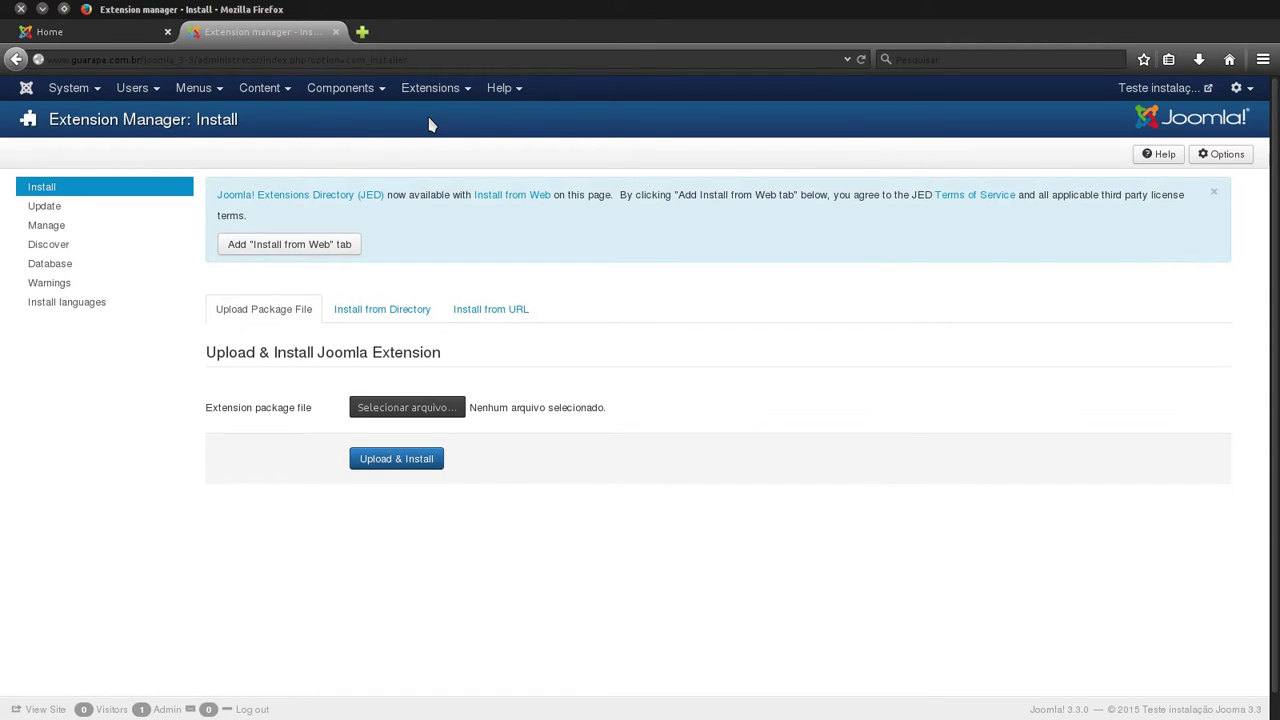
# Switch to the Dolphin file manager, view the contents of the Joomla-3-3 folder, and return to its parent folder.
pyautogui.moveTo(3, 160)
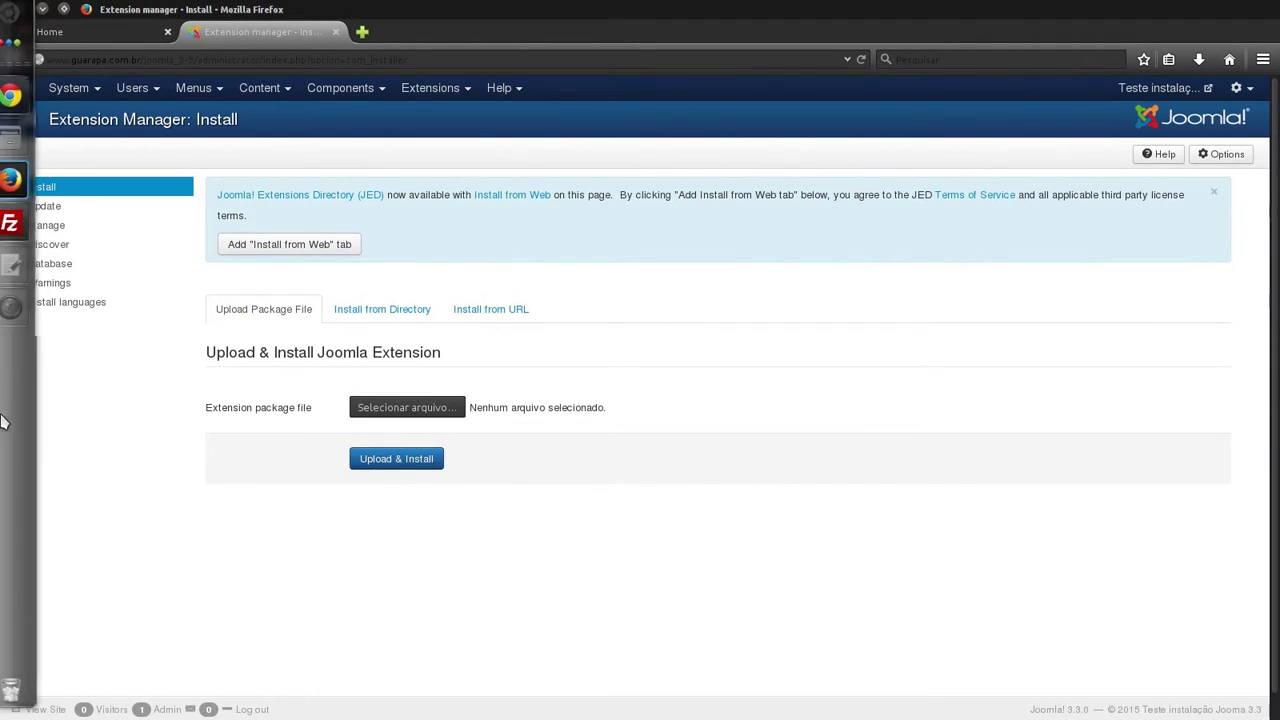
pyautogui.click(21, 140)
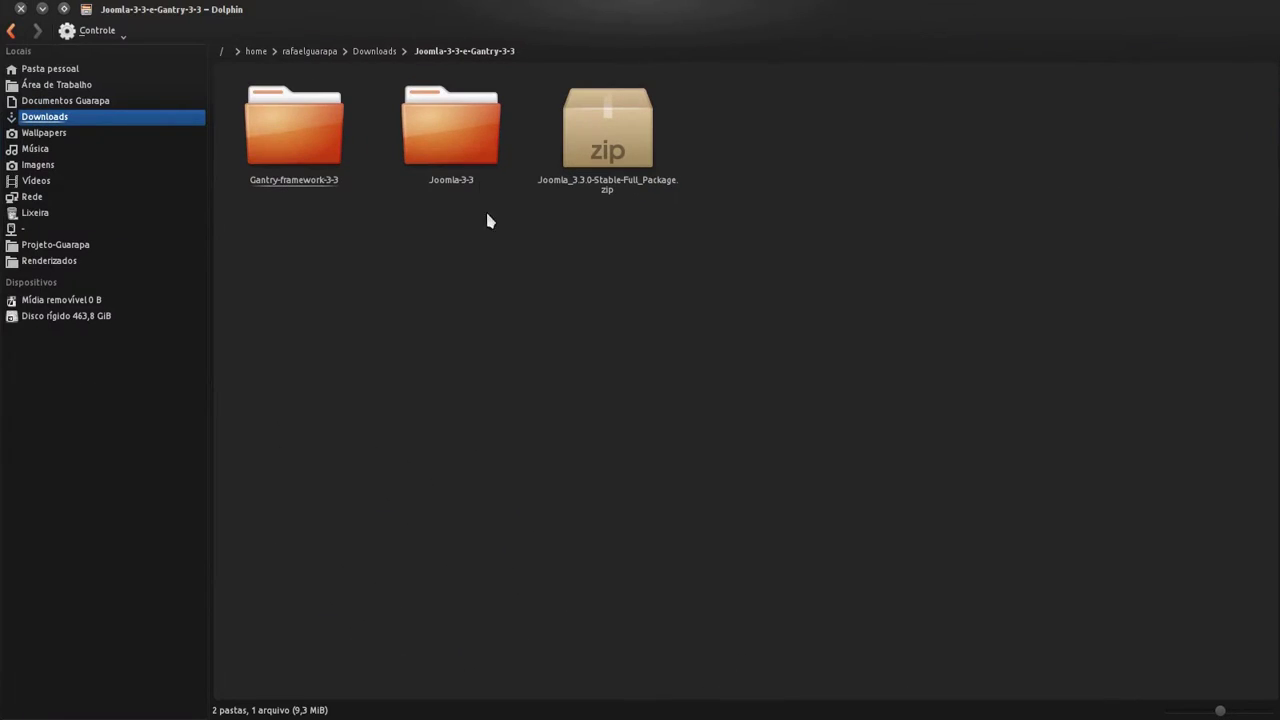
pyautogui.click(451, 130)
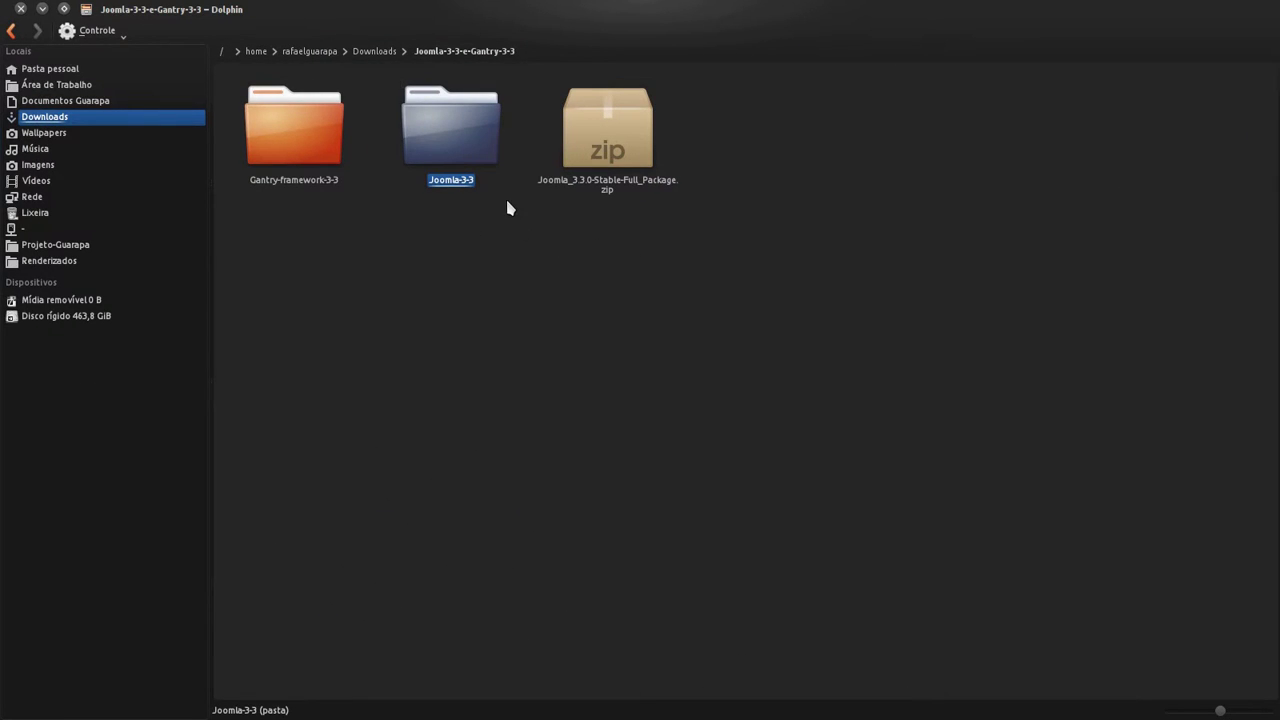
pyautogui.doubleClick(451, 130)
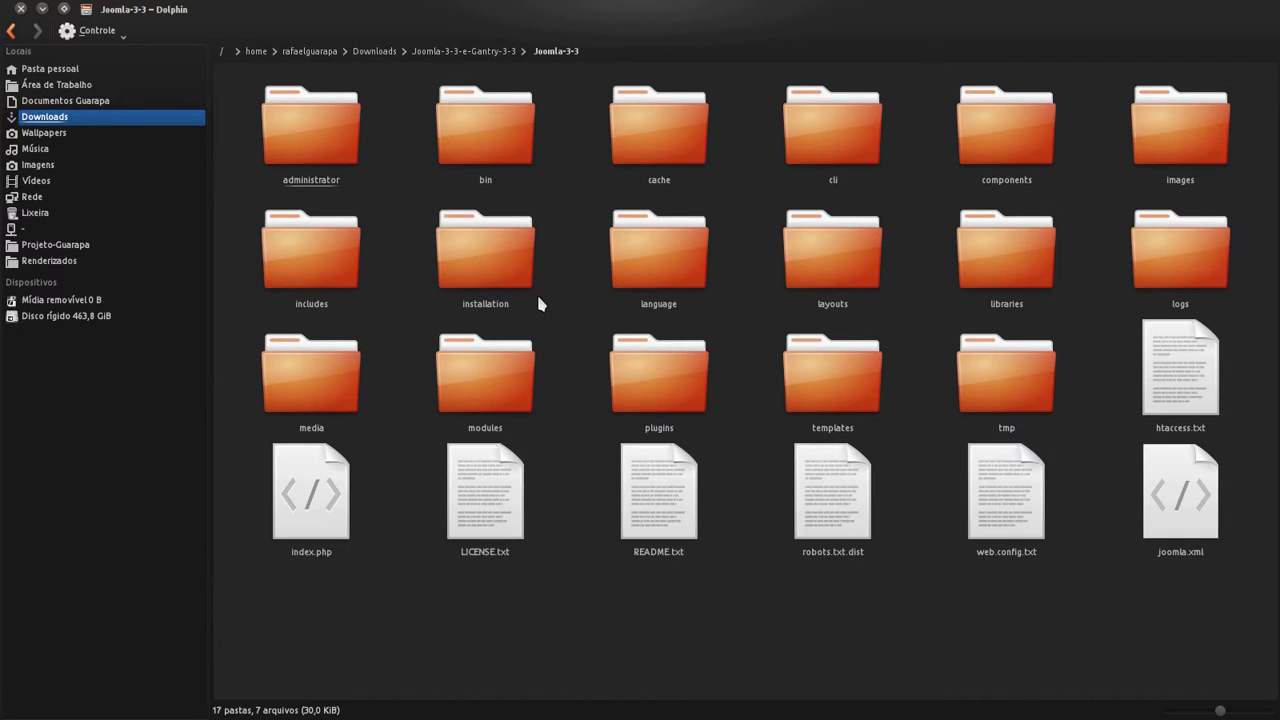
pyautogui.hotkey('alt', 'Left')
pyautogui.scroll(-2, 575, 222)
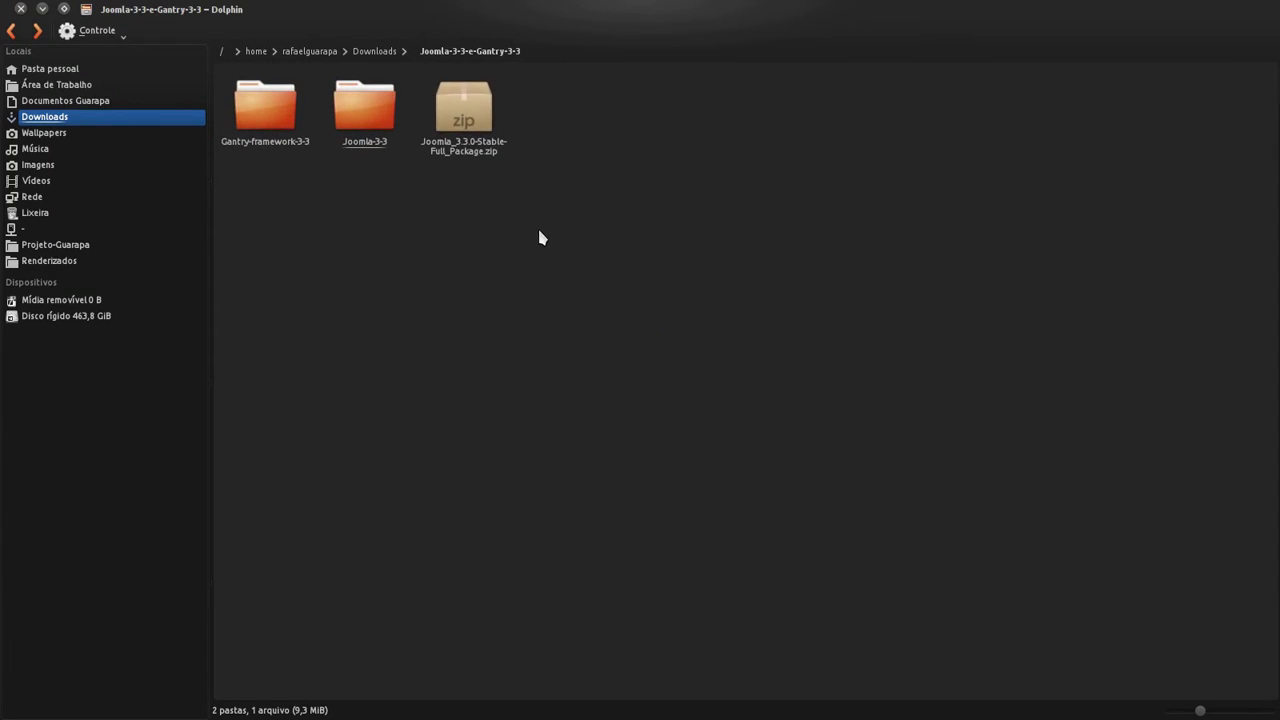
# Open the Gantry-framework-3-3 folder and locate the gantry-4.1.29-bundle.zip package.
pyautogui.click(452, 153)
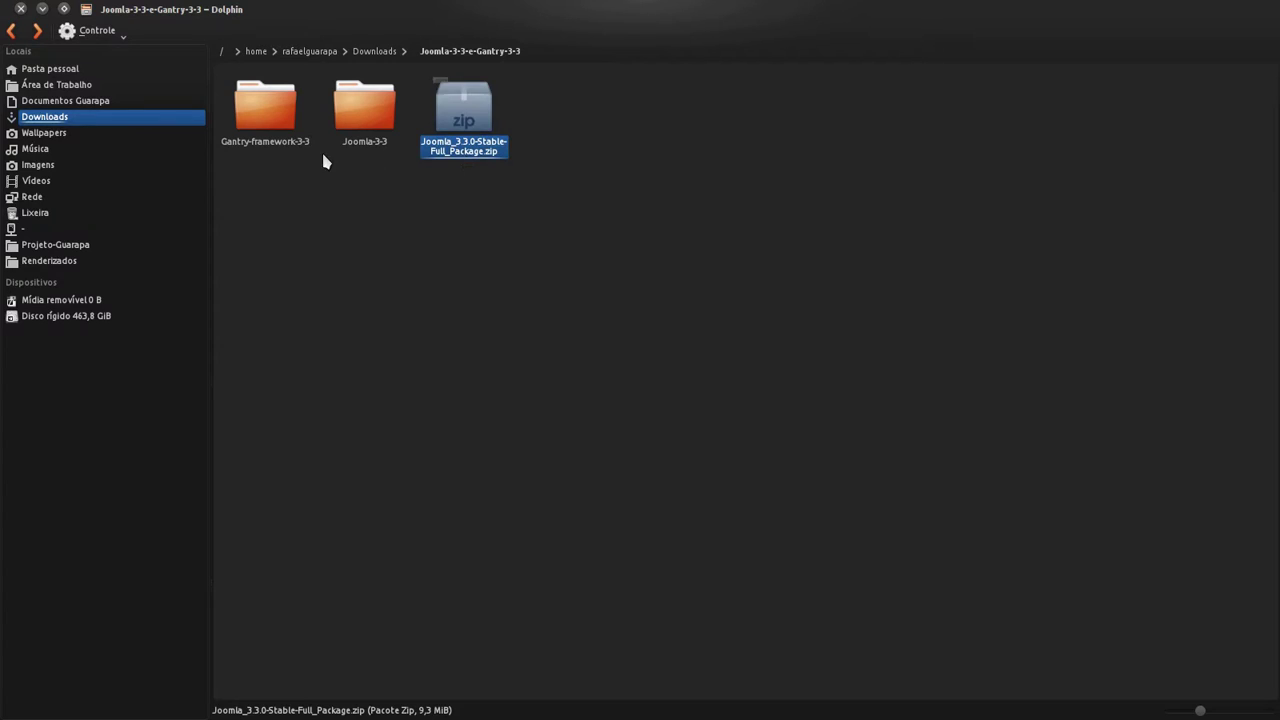
pyautogui.click(376, 108)
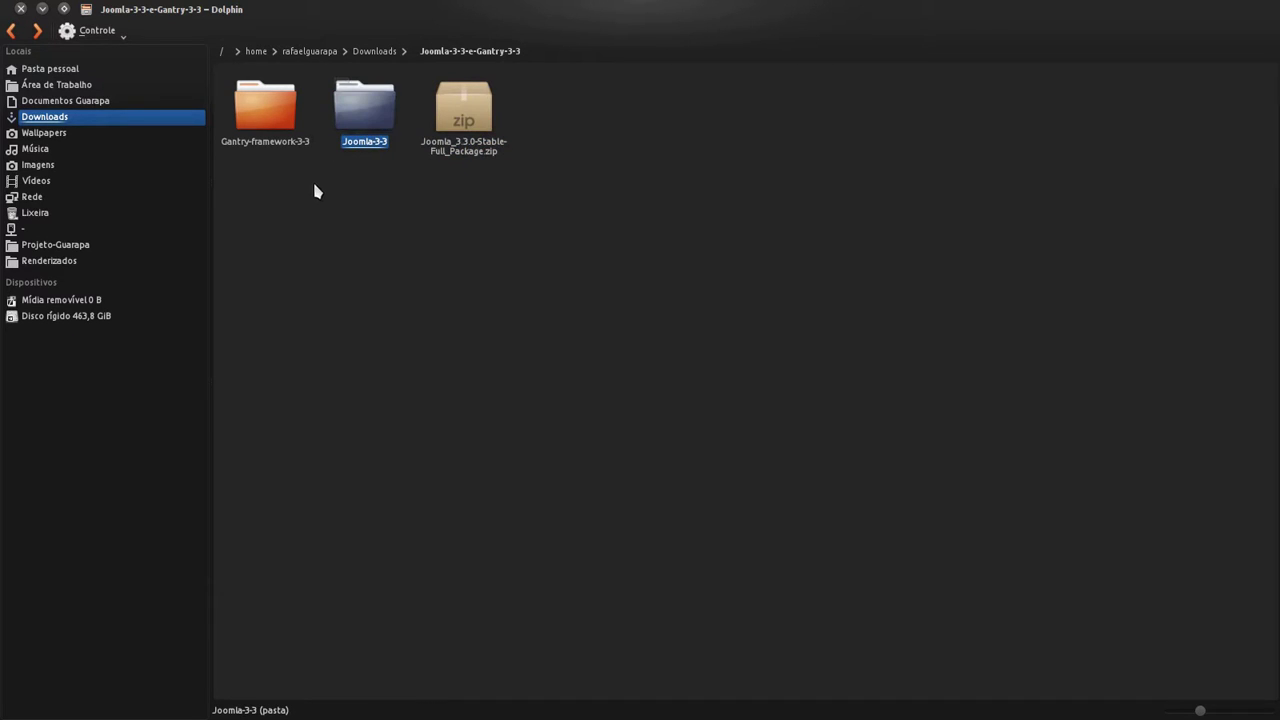
pyautogui.click(262, 145)
pyautogui.doubleClick(262, 145)
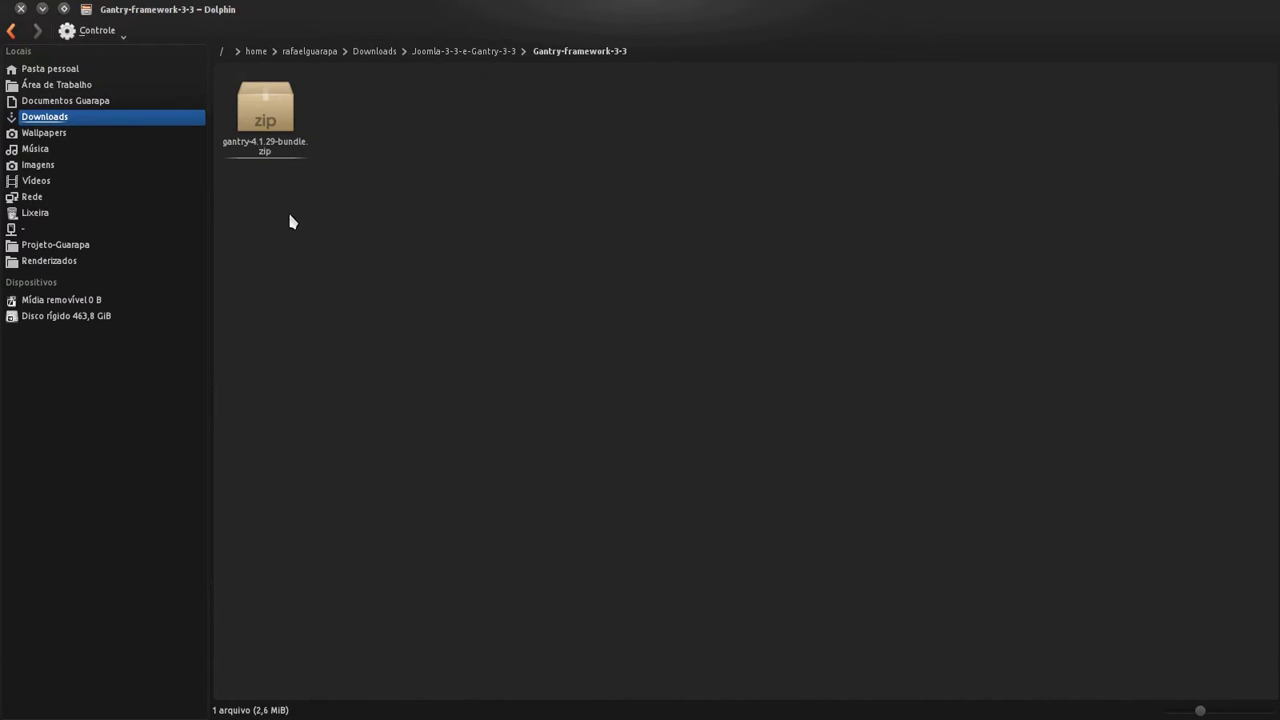
pyautogui.click(274, 151)
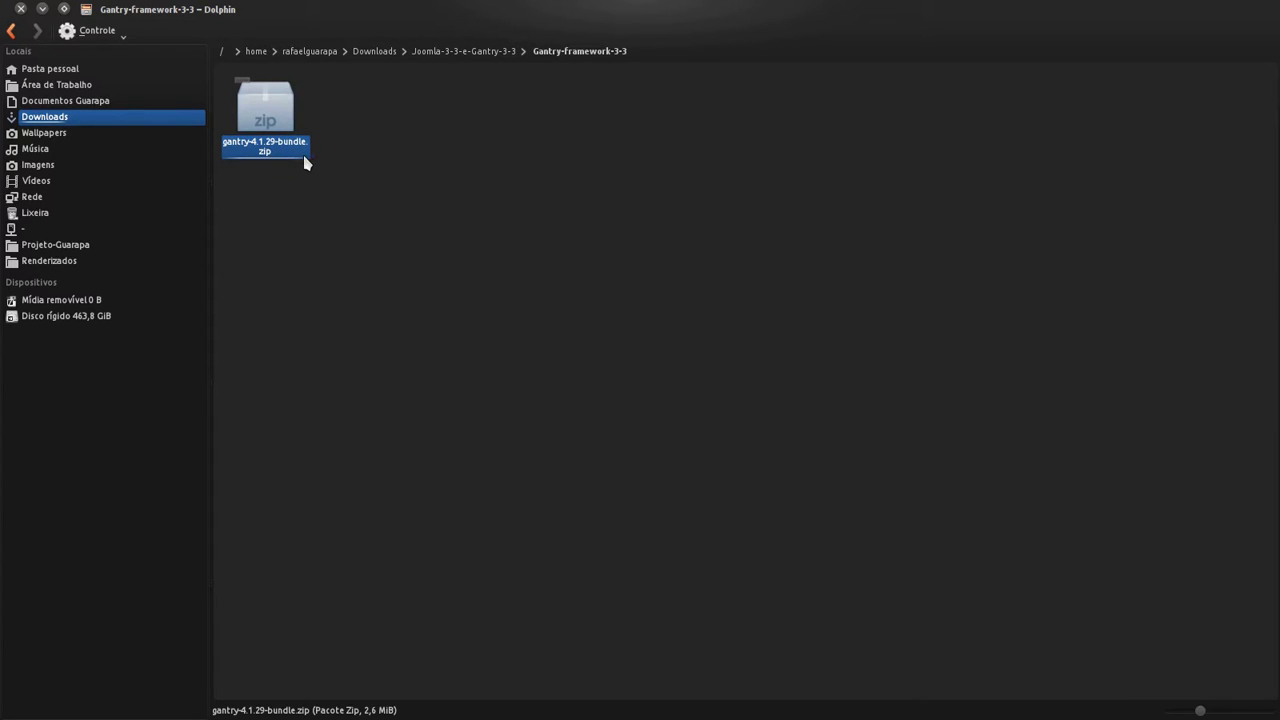
# Switch back to Firefox and choose gantry-4.1.29-bundle.zip from the Gantry-framework-3-3 folder as the extension package file.
pyautogui.moveTo(2, 535)
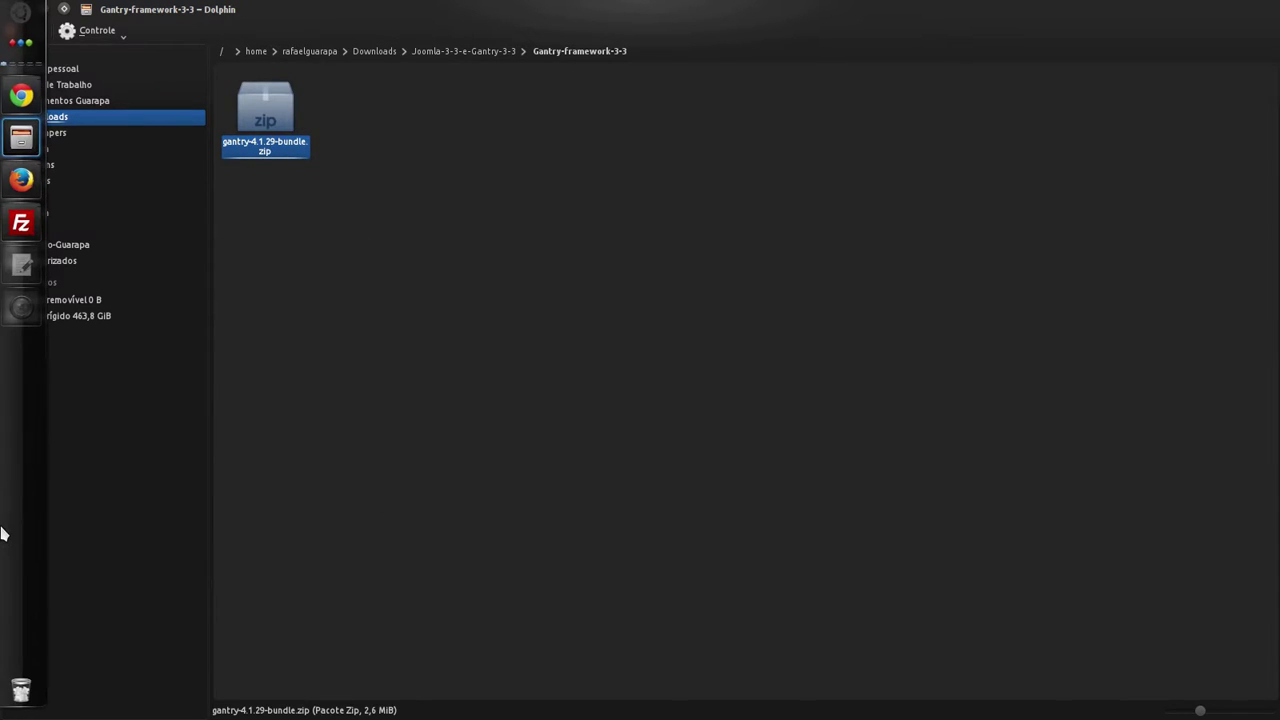
pyautogui.click(21, 179)
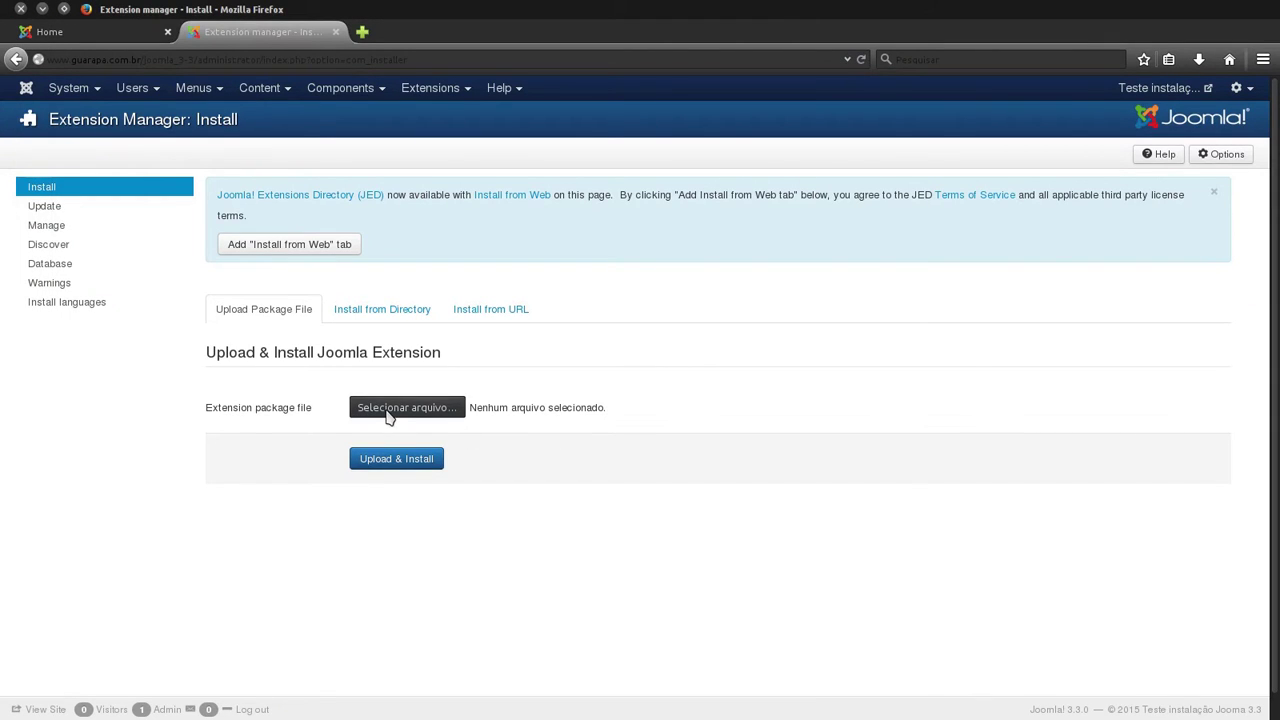
pyautogui.click(389, 412)
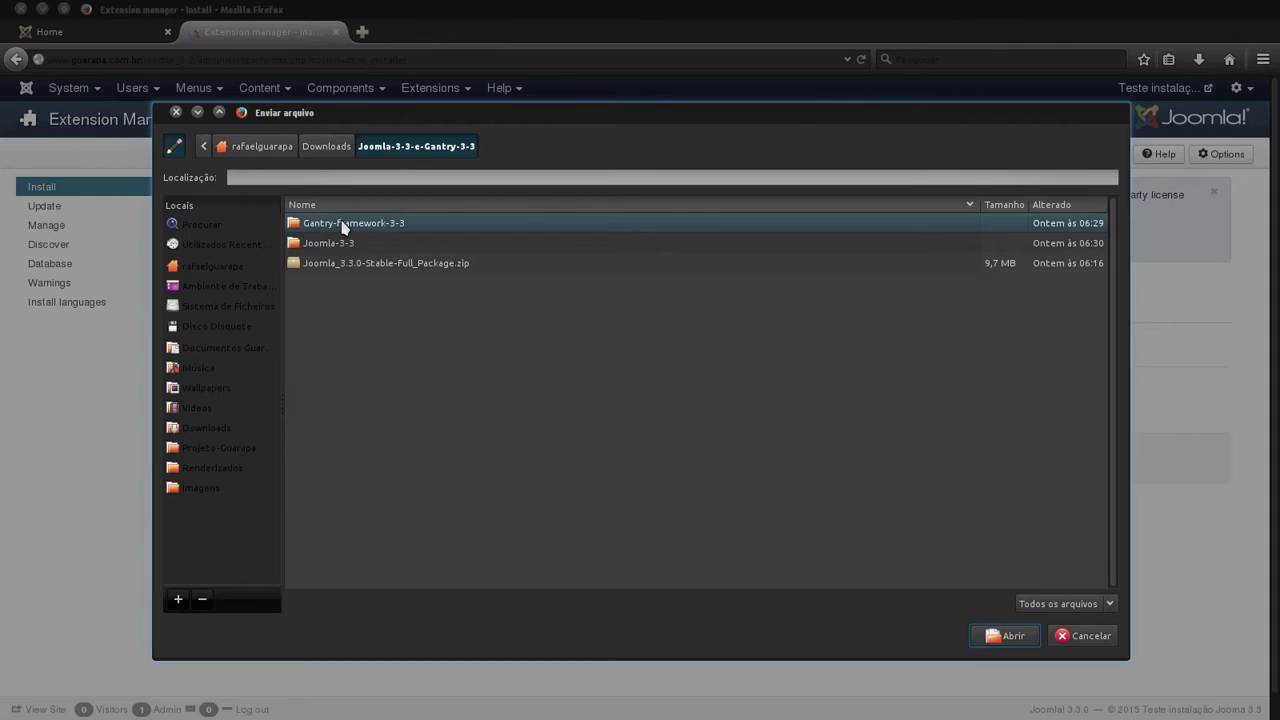
pyautogui.doubleClick(342, 223)
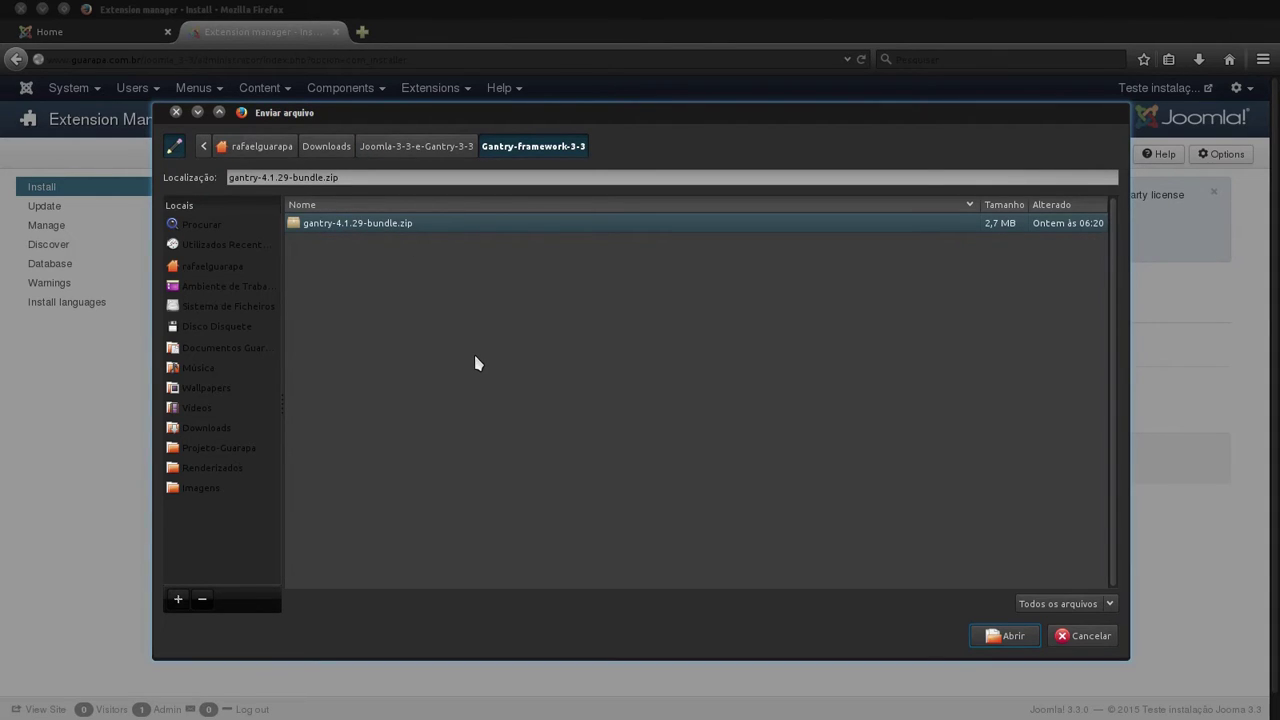
pyautogui.click(450, 153)
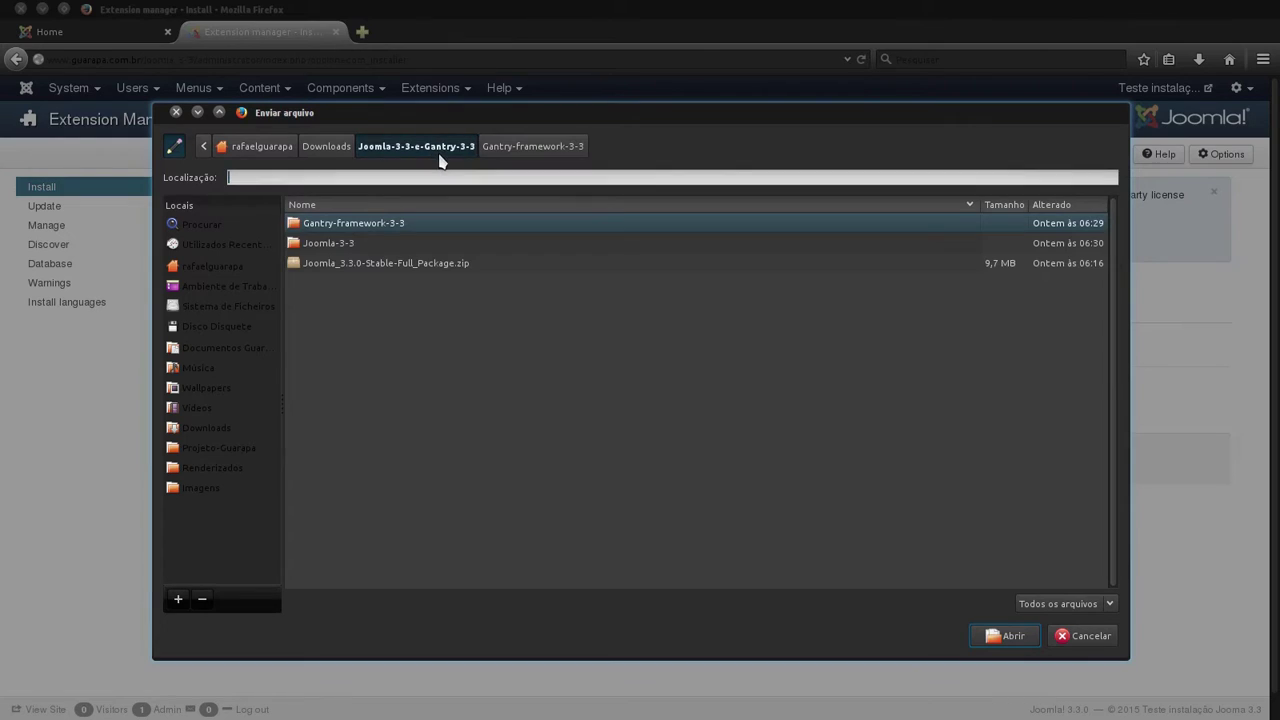
pyautogui.doubleClick(392, 228)
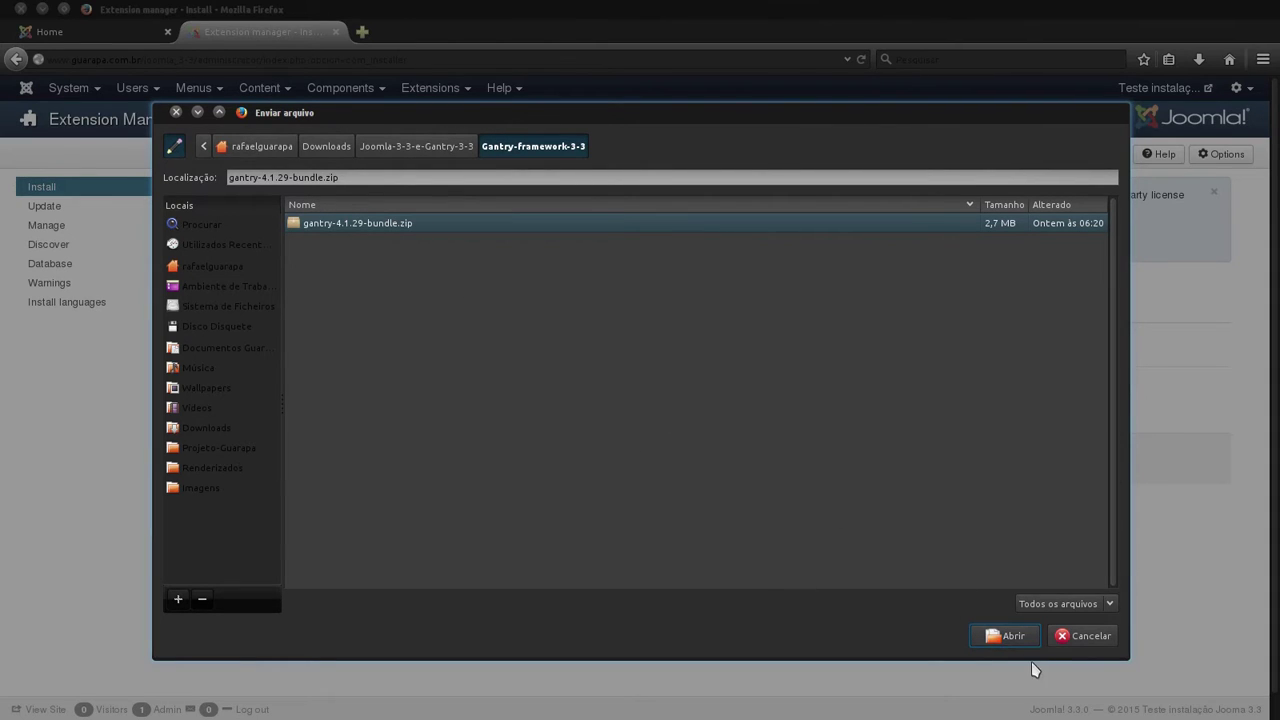
pyautogui.click(1008, 641)
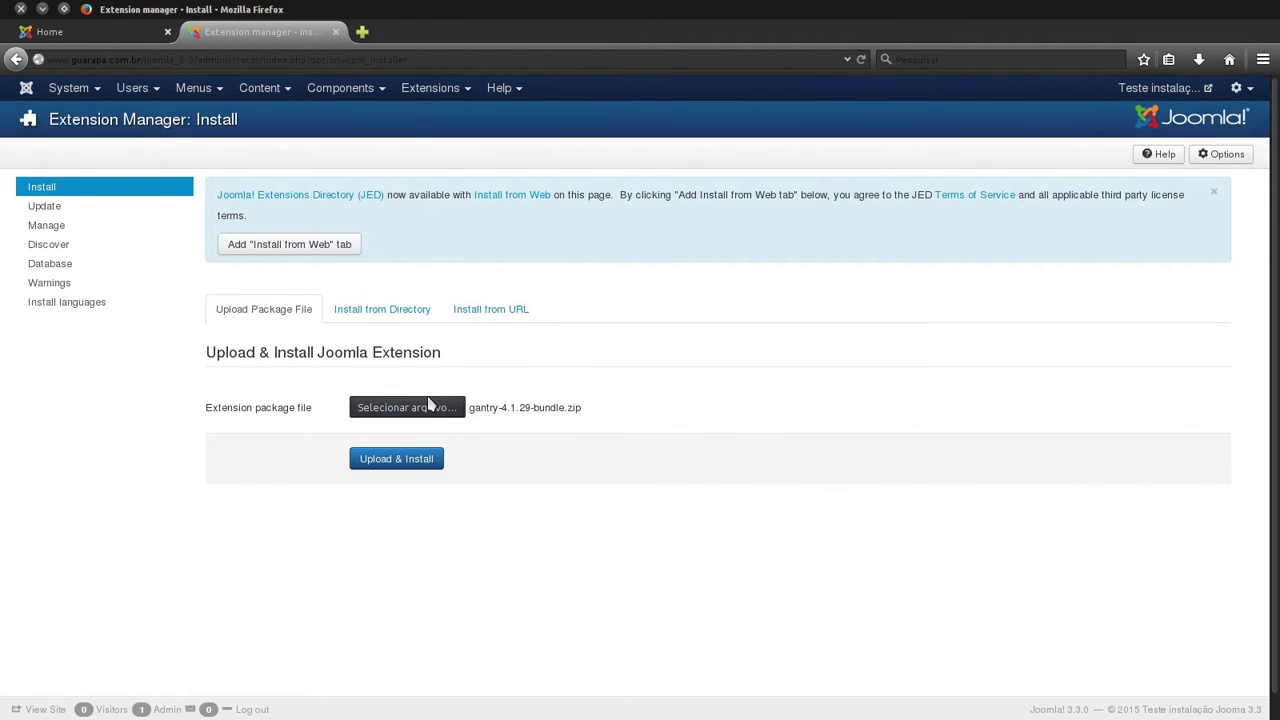
# Switch to FileZilla and select the administrator folder in the remote joomla_3-3 directory.
pyautogui.moveTo(2, 478)
pyautogui.click(21, 226)
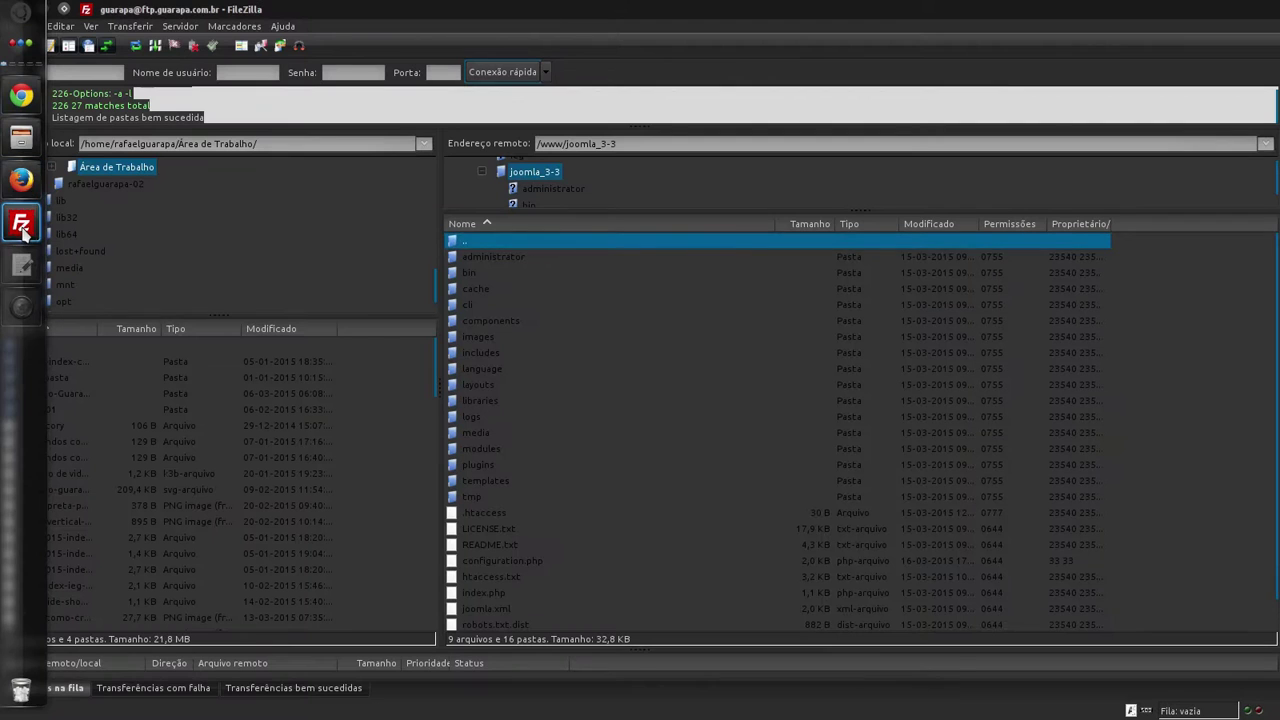
pyautogui.click(540, 262)
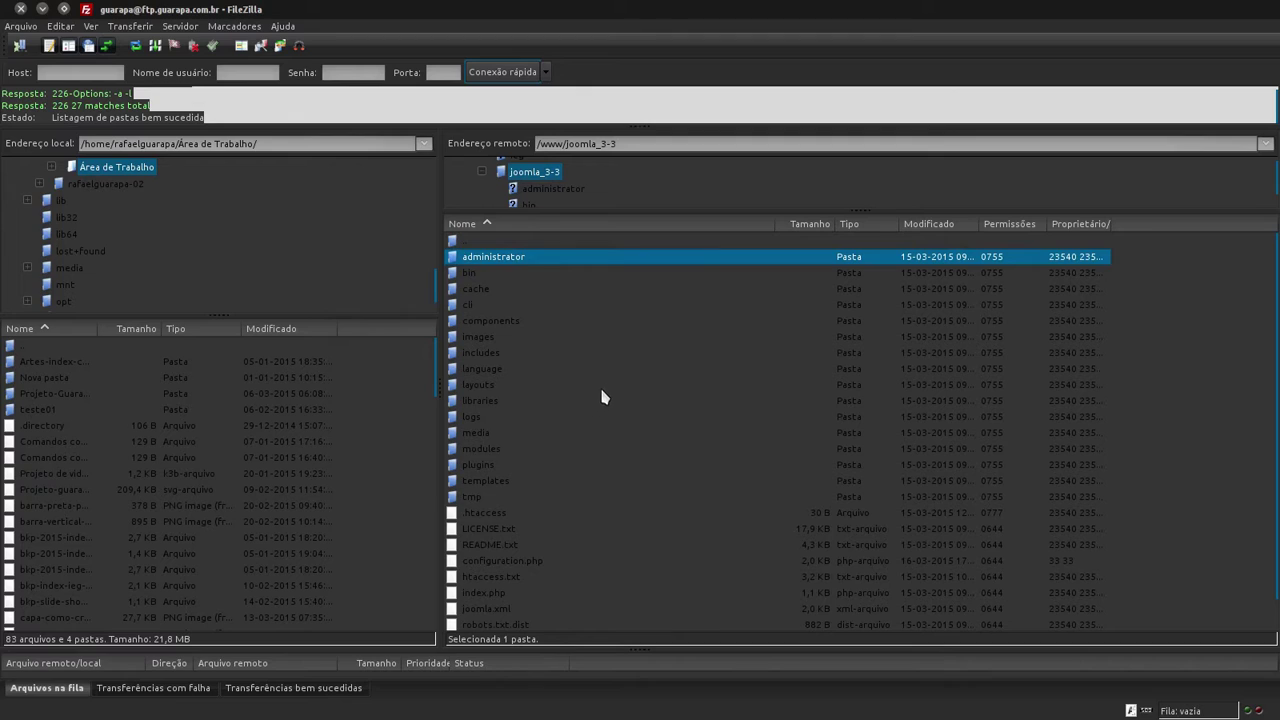
# Switch to Firefox and read the title and folder-permissions reference of the paused Joomla 03 FTP, Gantry framework video.
pyautogui.hotkey('alt', 'Tab')
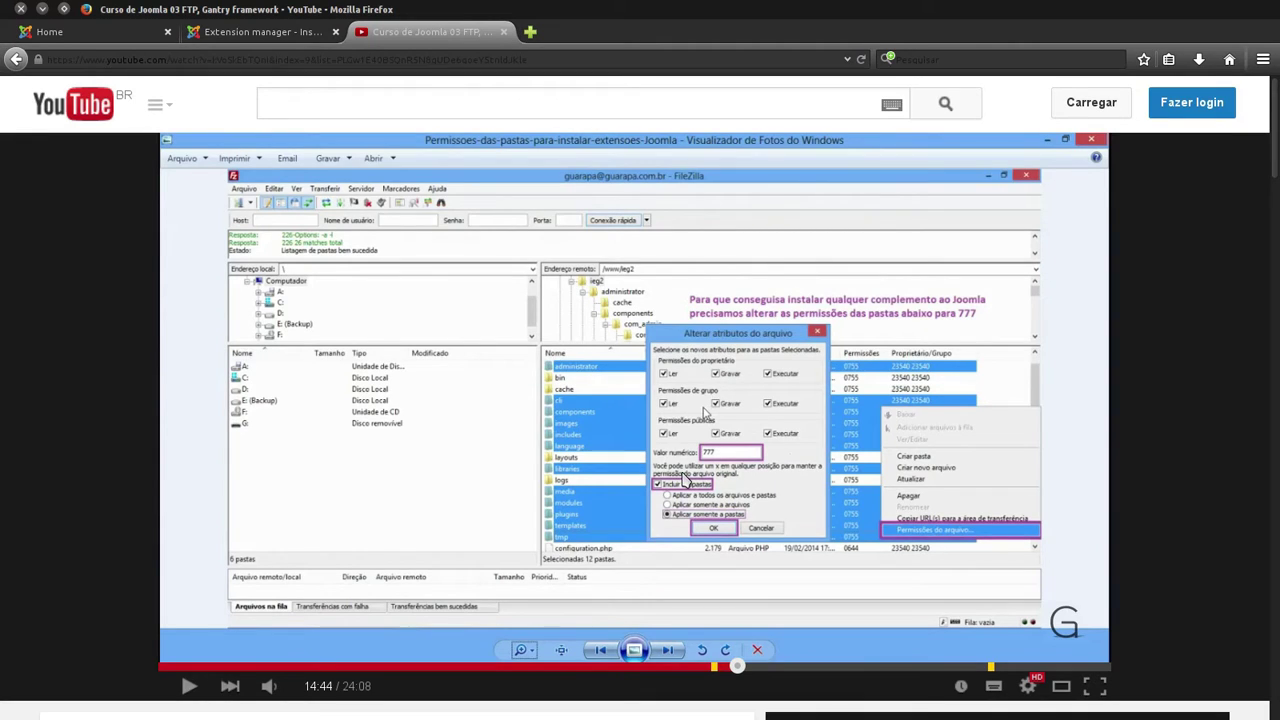
pyautogui.scroll(-1, 636, 426)
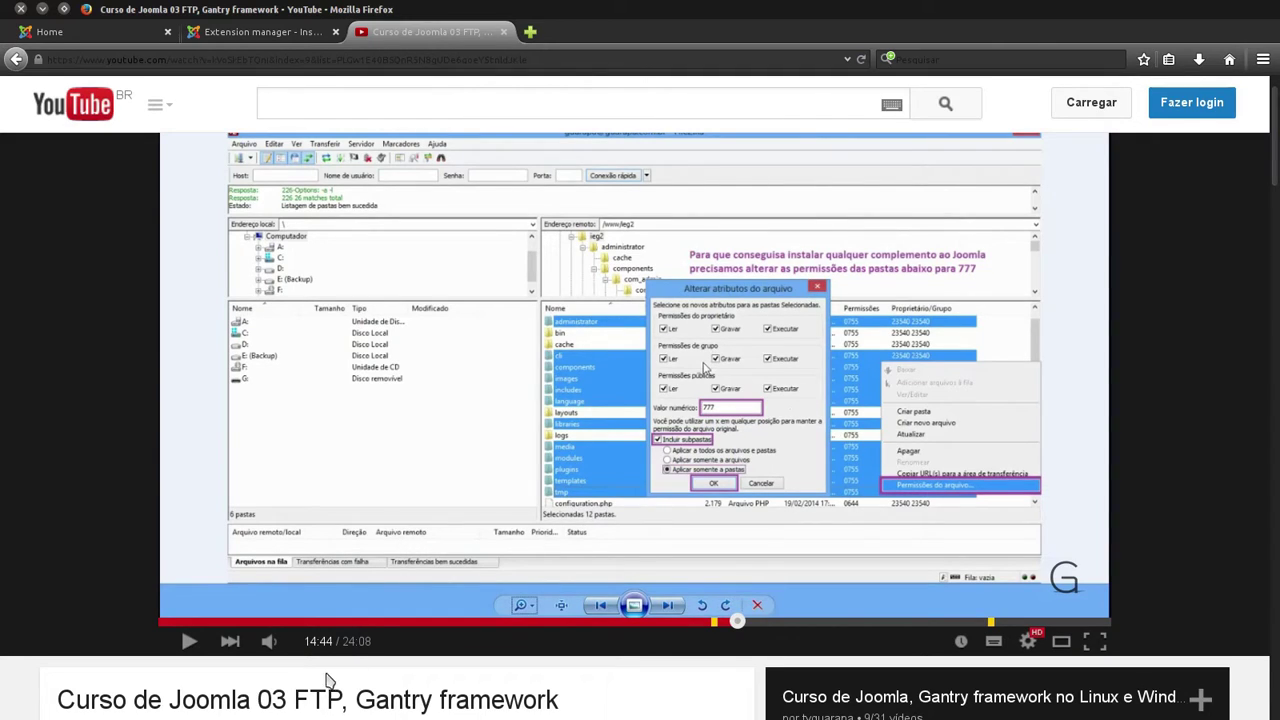
pyautogui.moveTo(258, 703); pyautogui.dragTo(340, 700)
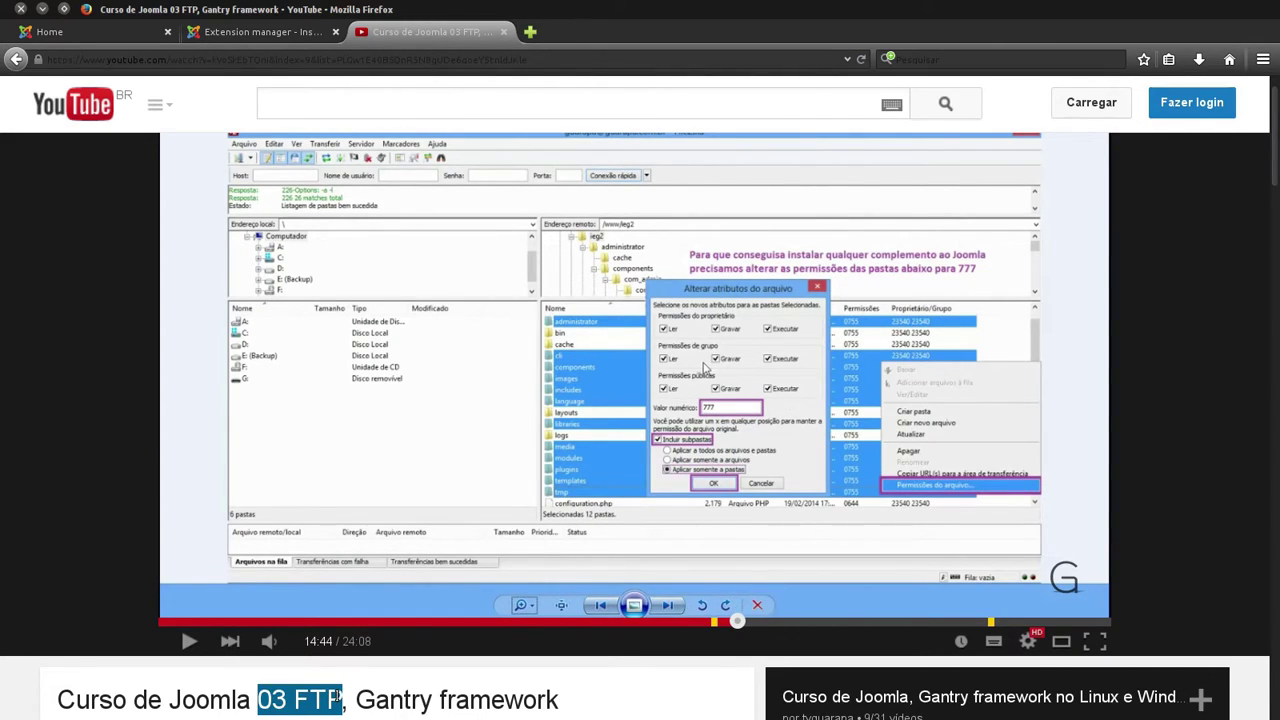
pyautogui.click(254, 700)
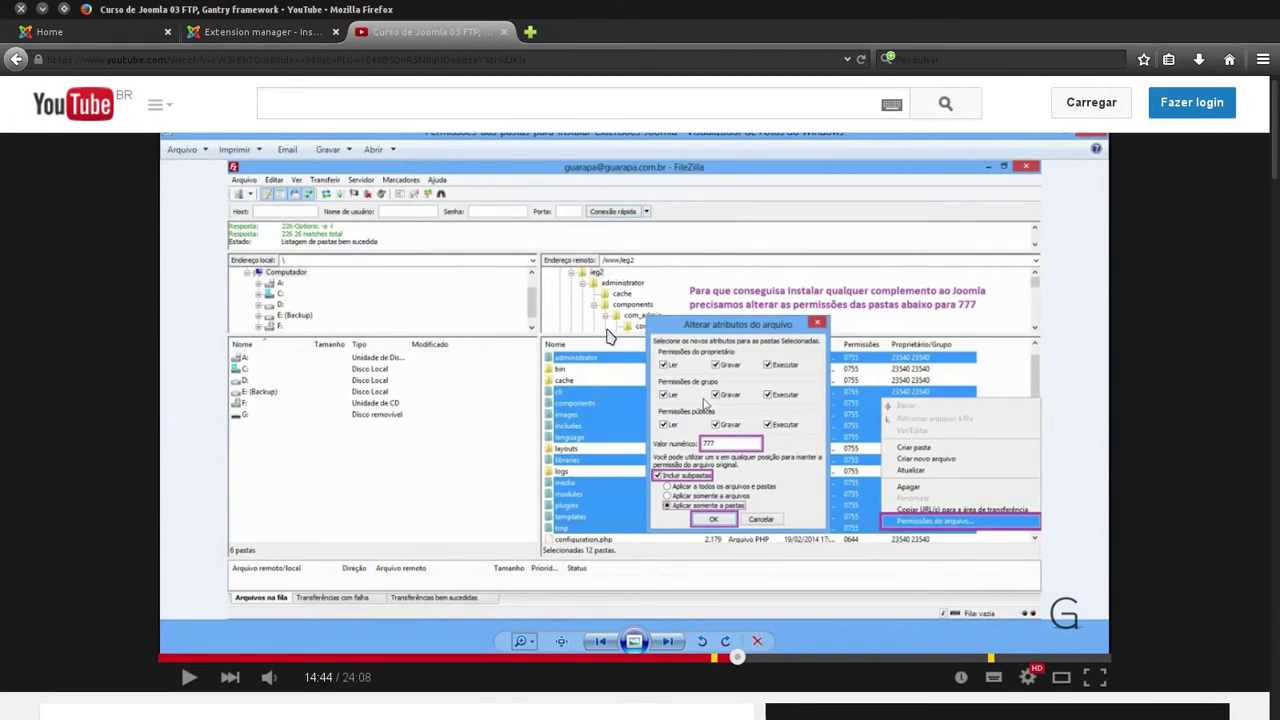
# Compare the remote joomla_3-3 folder list in FileZilla with the folders highlighted in the Firefox permissions reference.
pyautogui.moveTo(4, 438)
pyautogui.click(21, 224)
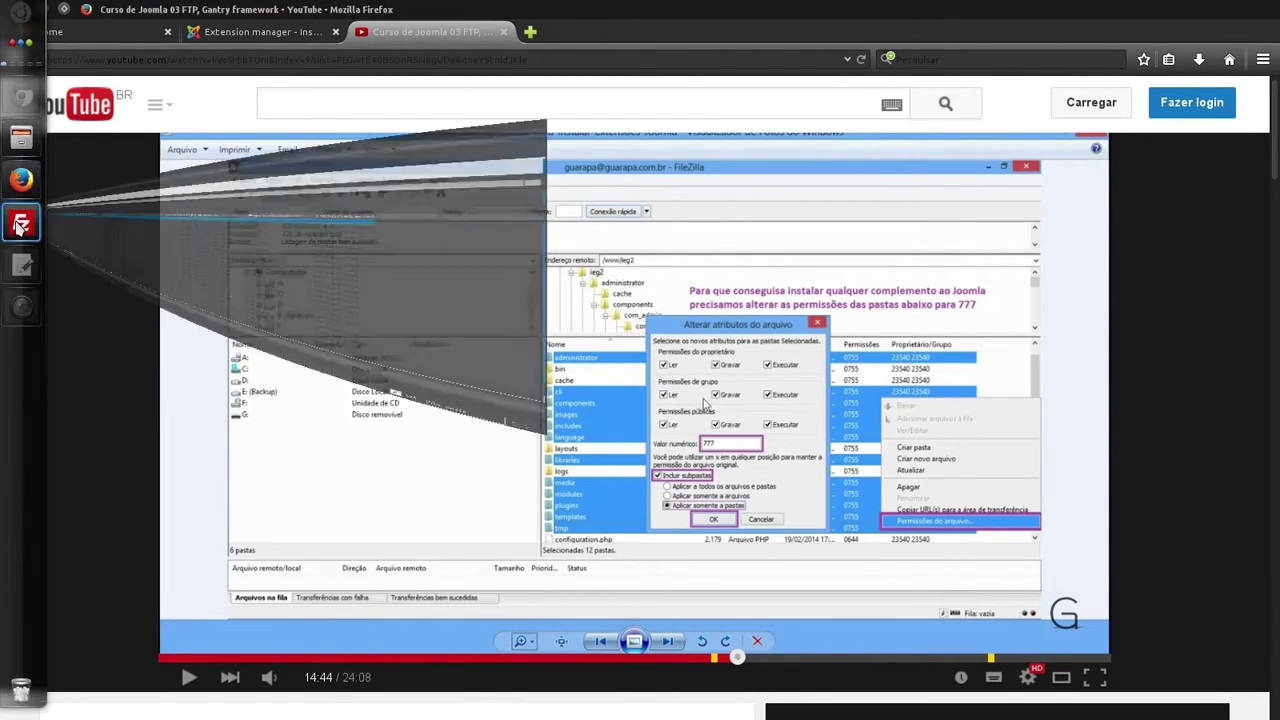
pyautogui.scroll(-1, 500, 268)
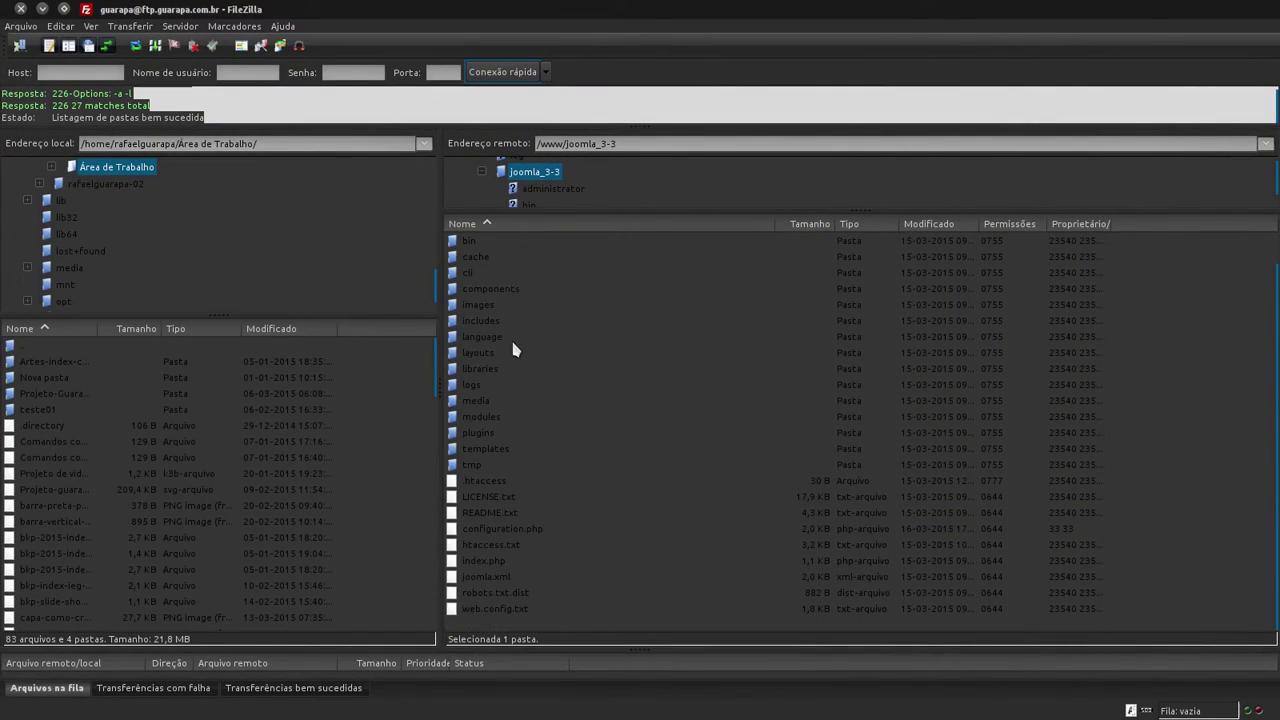
pyautogui.scroll(1, 566, 425)
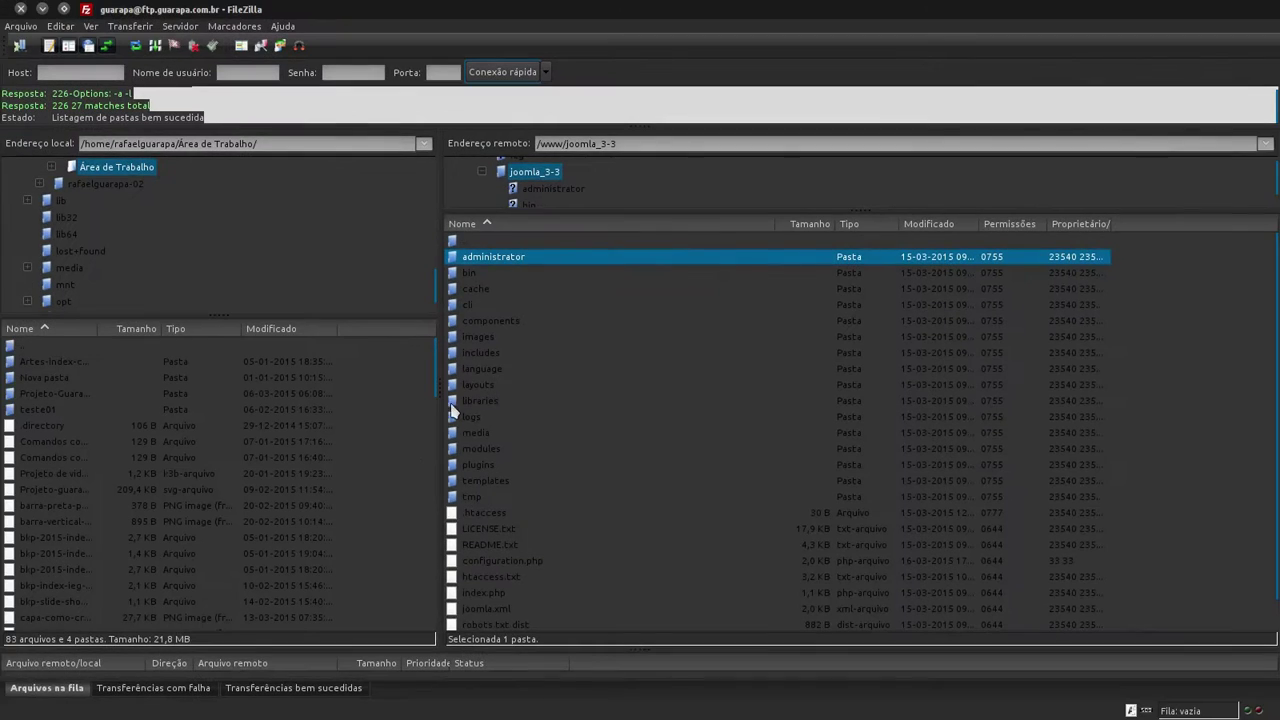
pyautogui.moveTo(3, 268)
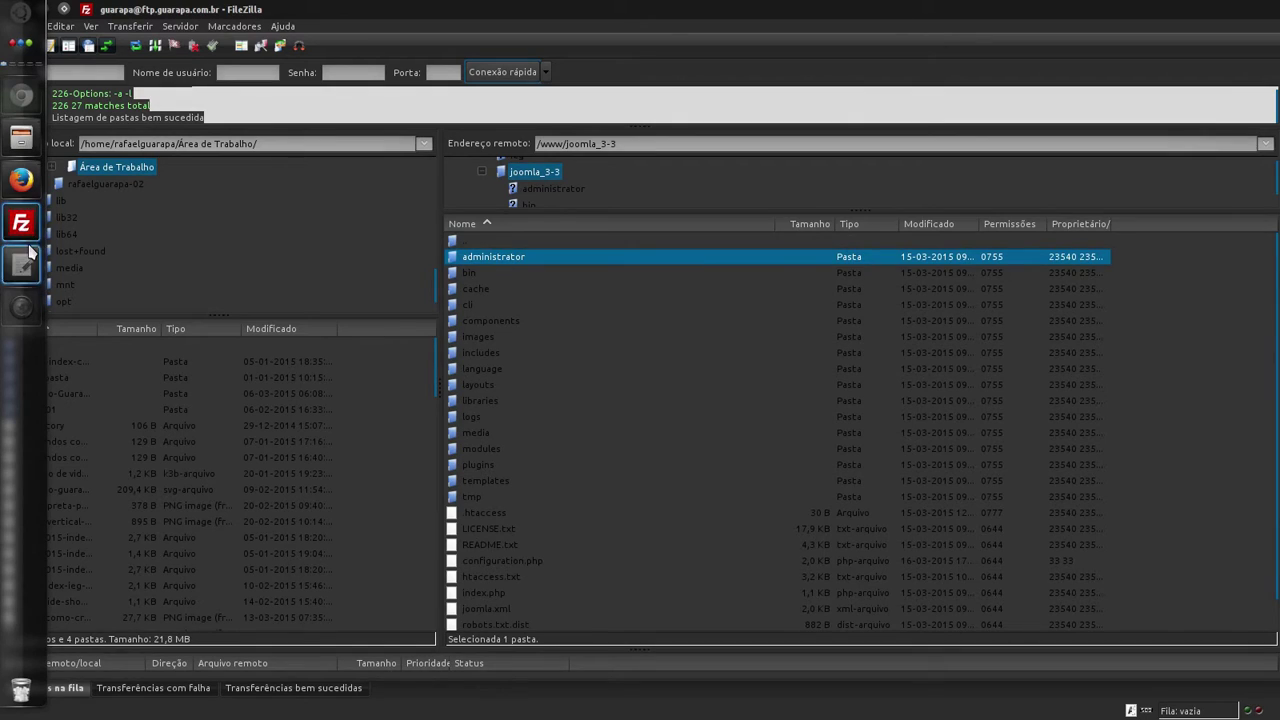
pyautogui.click(21, 179)
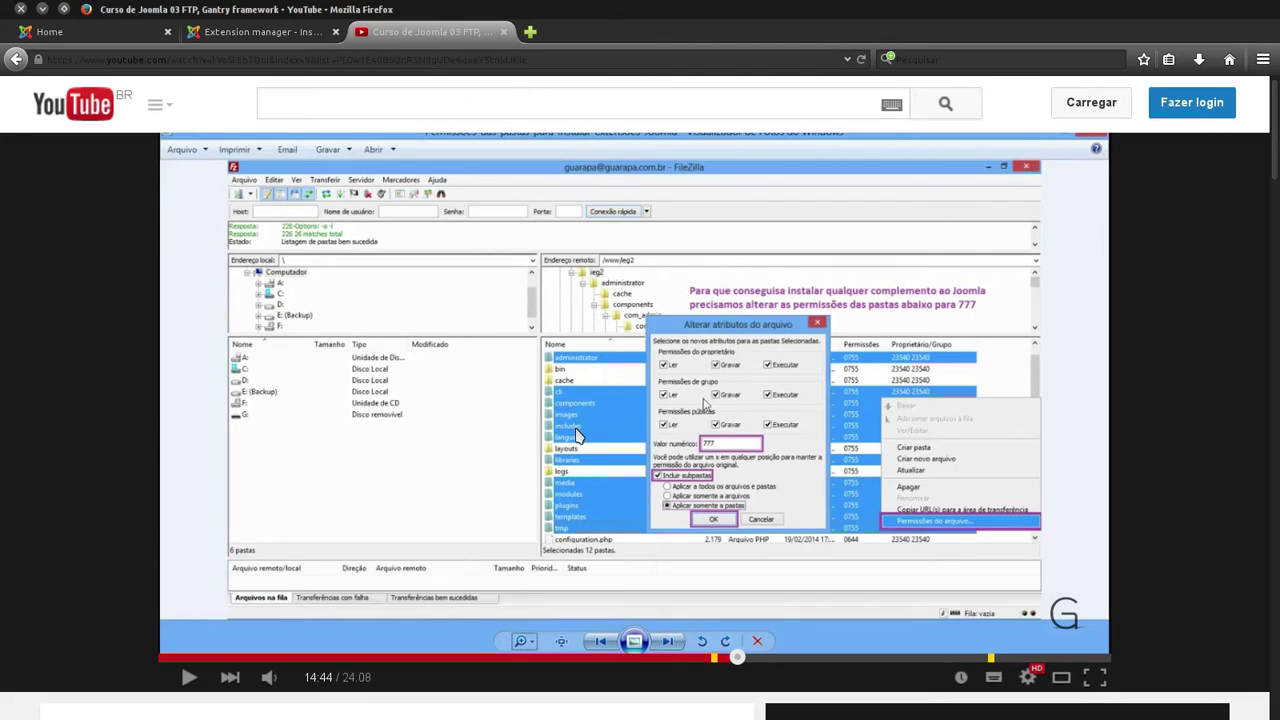
# Switch to FileZilla and add the cli, components, images, includes and language folders to the remote selection.
pyautogui.moveTo(2, 432)
pyautogui.click(20, 226)
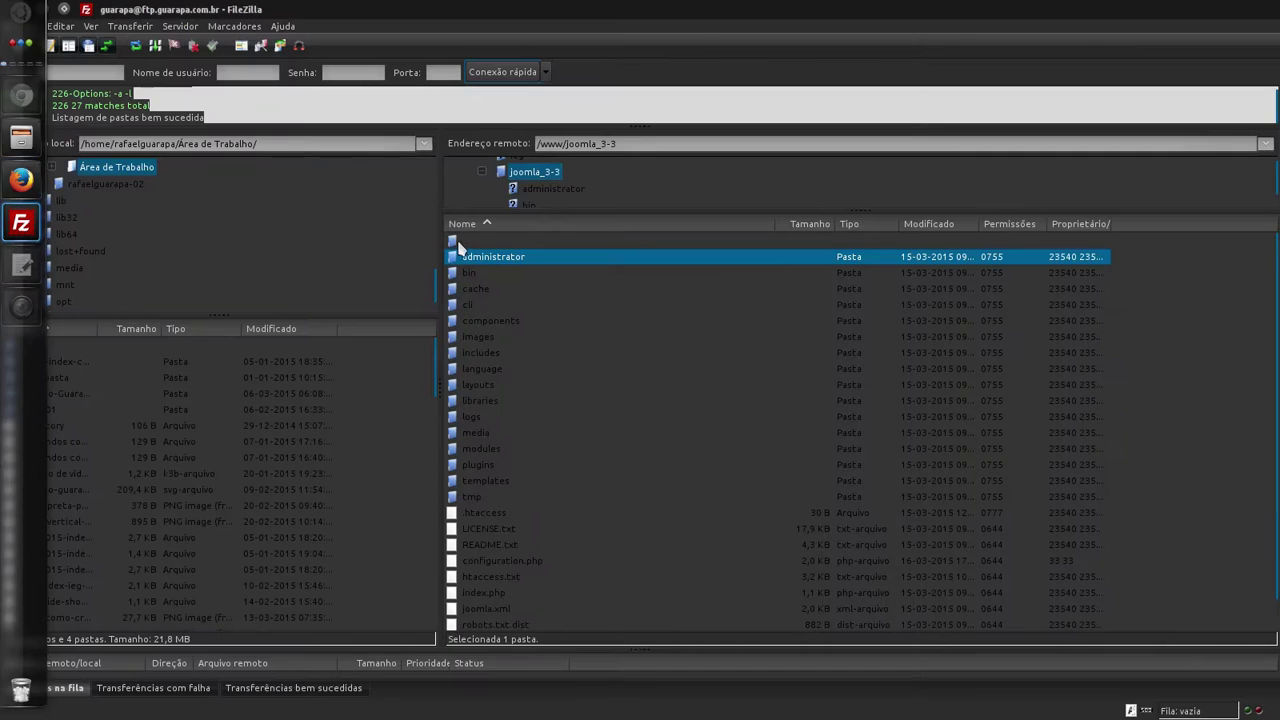
pyautogui.keyDown('ctrl'); pyautogui.click(470, 305); pyautogui.keyUp('ctrl')
pyautogui.keyDown('ctrl'); pyautogui.click(502, 321); pyautogui.keyUp('ctrl')
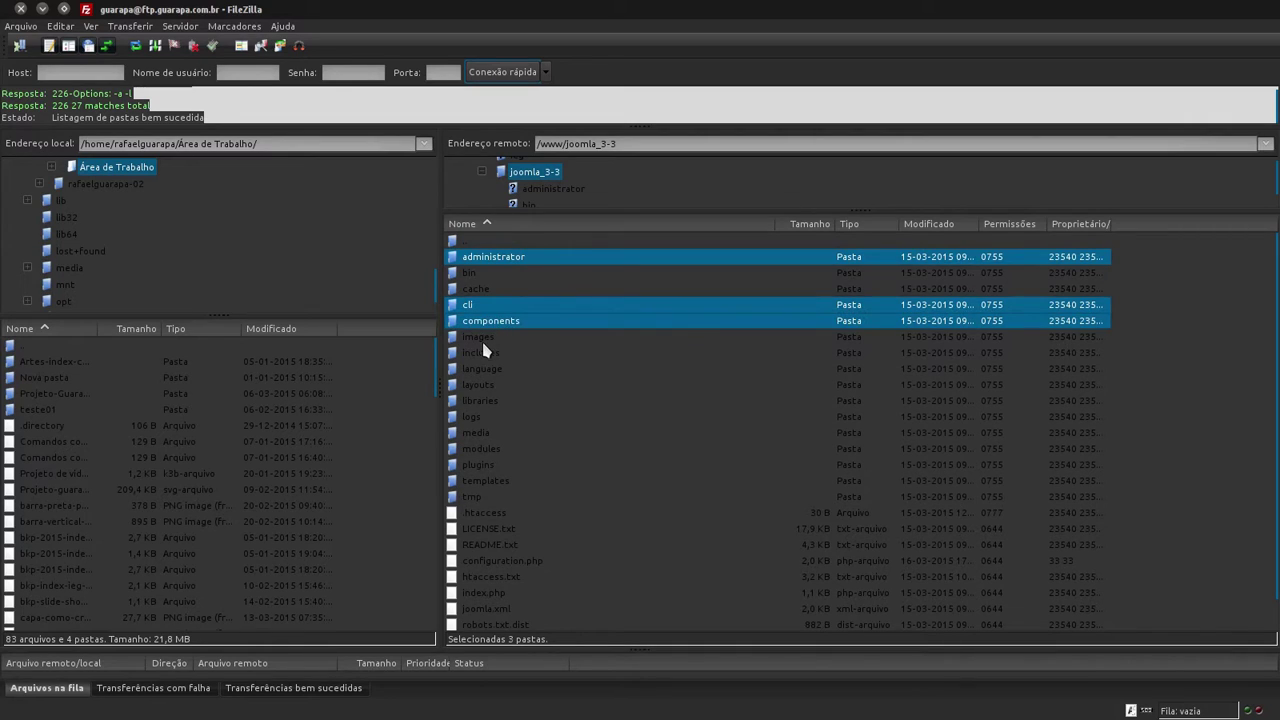
pyautogui.keyDown('ctrl'); pyautogui.click(484, 340); pyautogui.keyUp('ctrl')
pyautogui.keyDown('ctrl'); pyautogui.click(492, 352); pyautogui.keyUp('ctrl')
pyautogui.keyDown('ctrl'); pyautogui.click(489, 366); pyautogui.keyUp('ctrl')
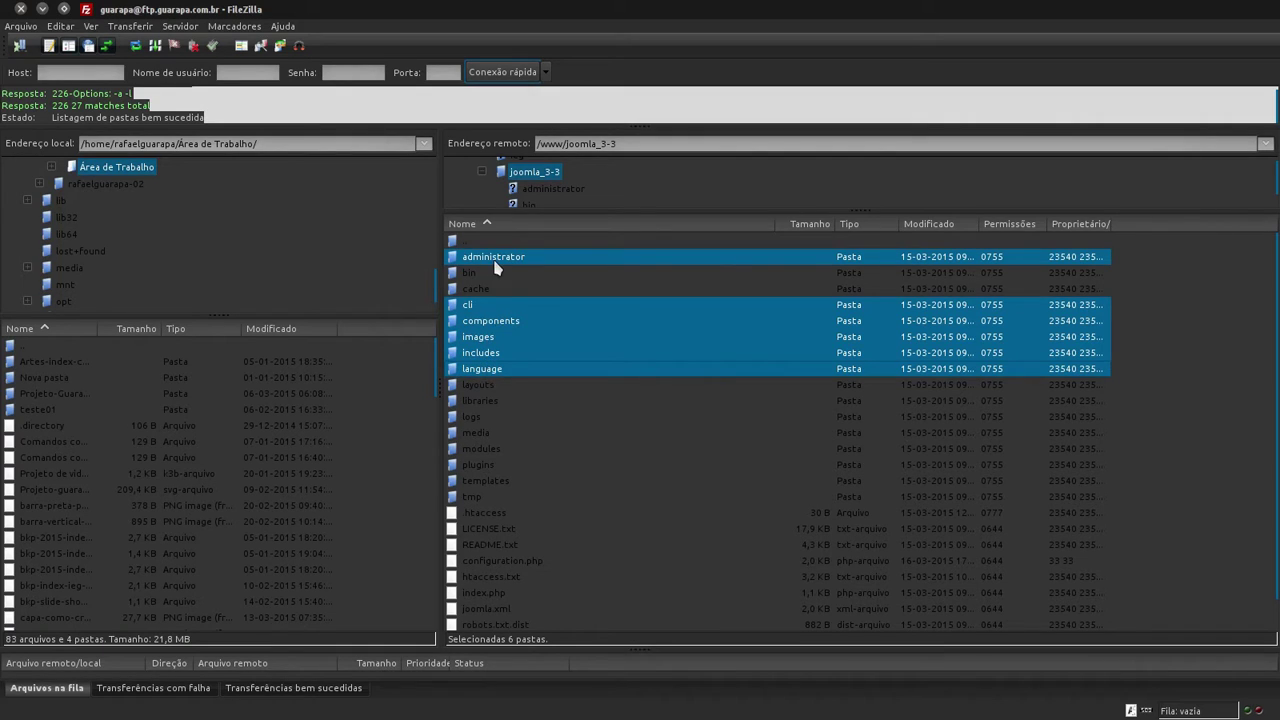
# Check the folder reference in Firefox and try to add the libraries and modules folders to the remote selection in FileZilla.
pyautogui.moveTo(4, 405)
pyautogui.click(22, 180)
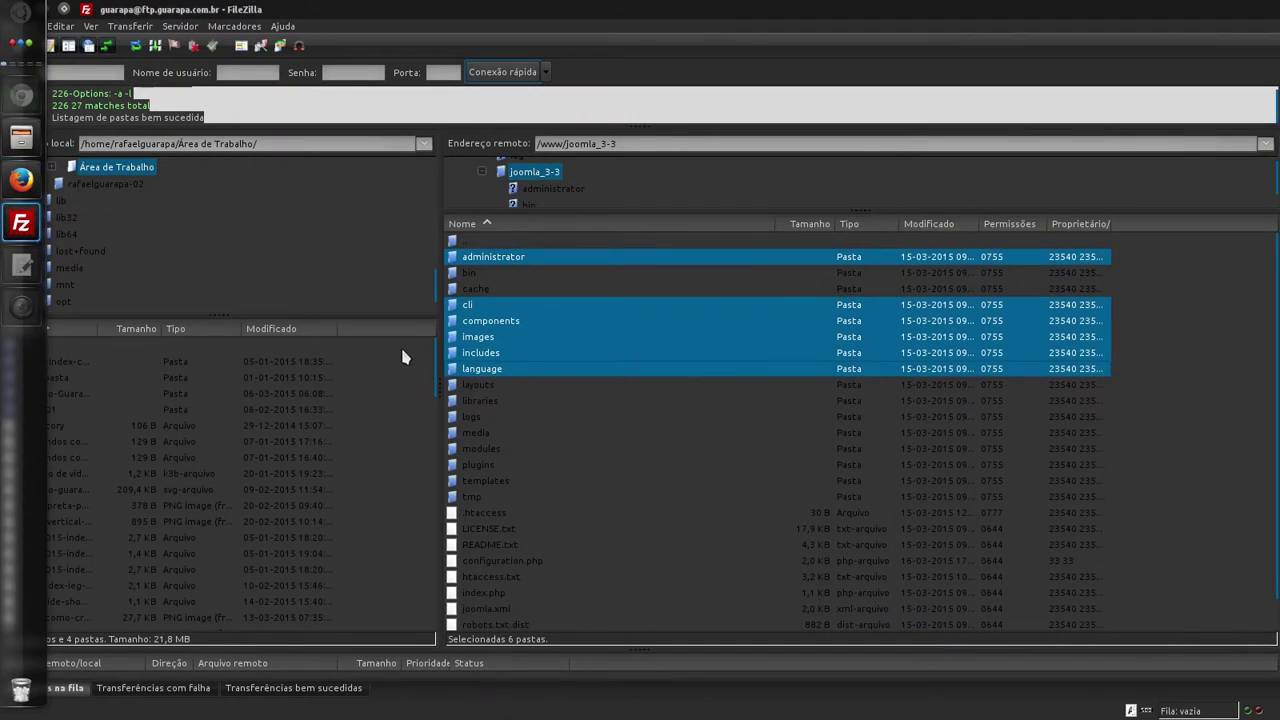
pyautogui.keyDown('ctrl'); pyautogui.click(490, 401); pyautogui.keyUp('ctrl')
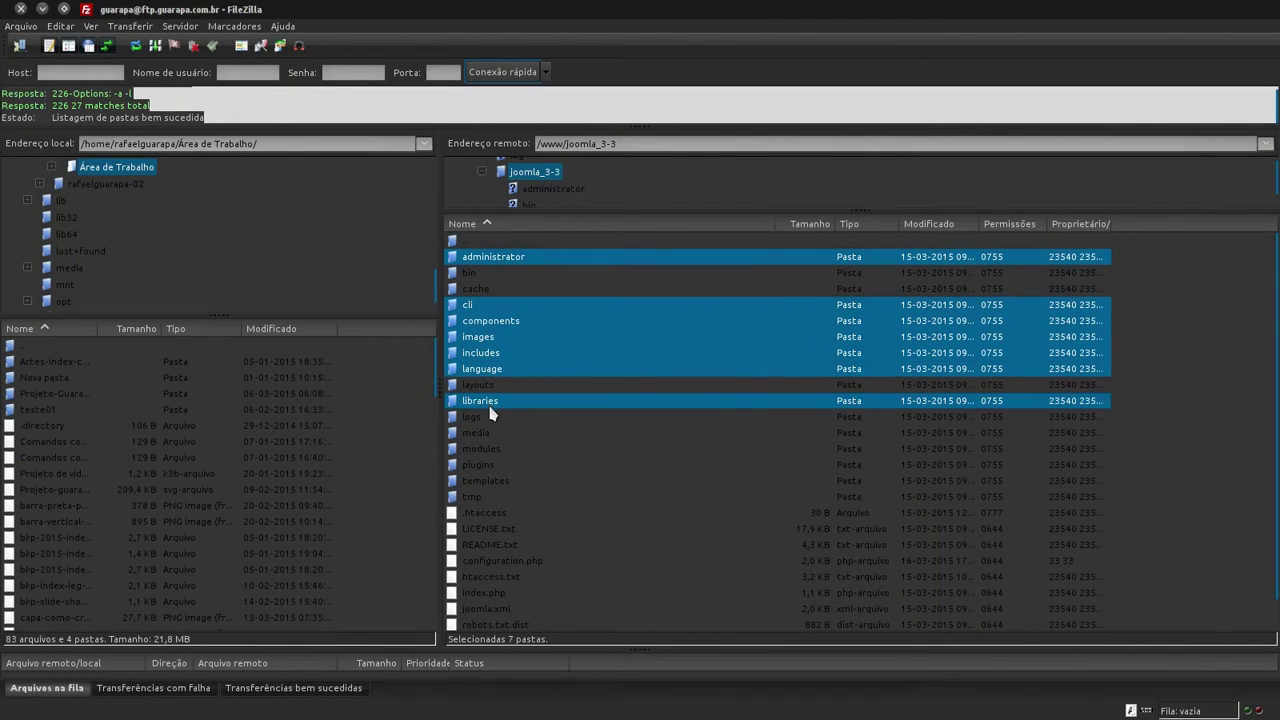
pyautogui.click(21, 179)
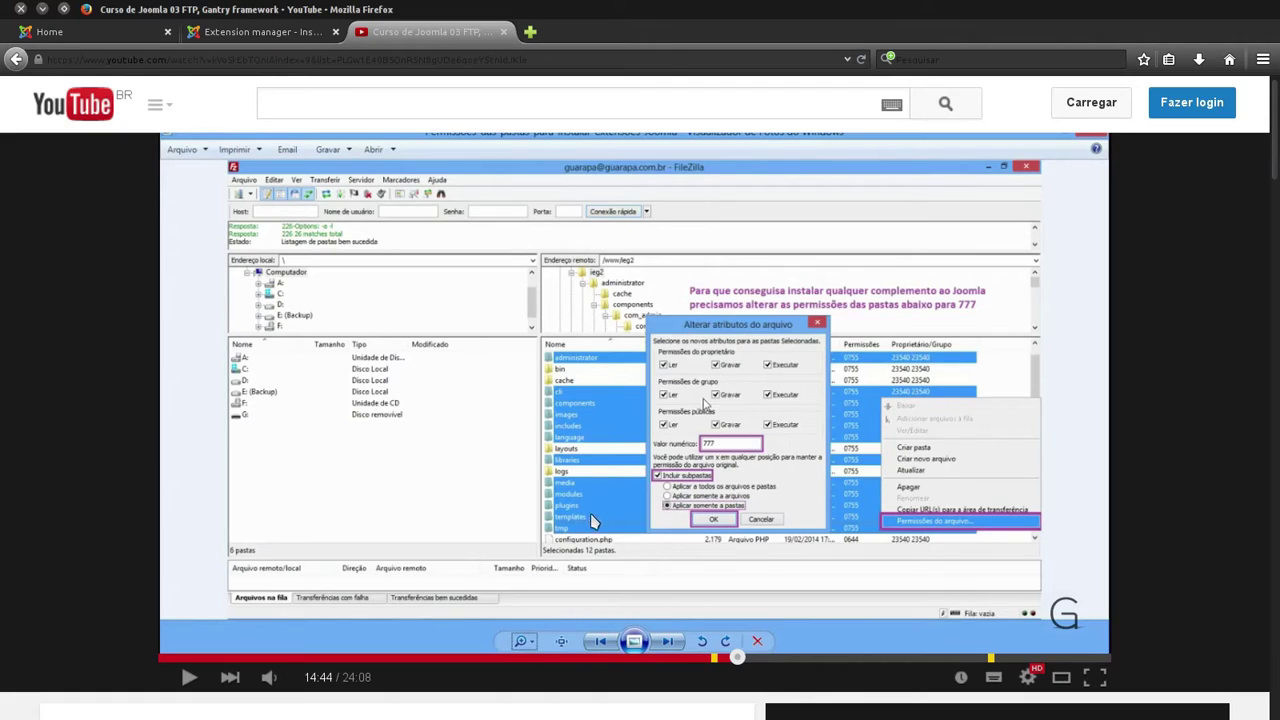
pyautogui.moveTo(5, 505)
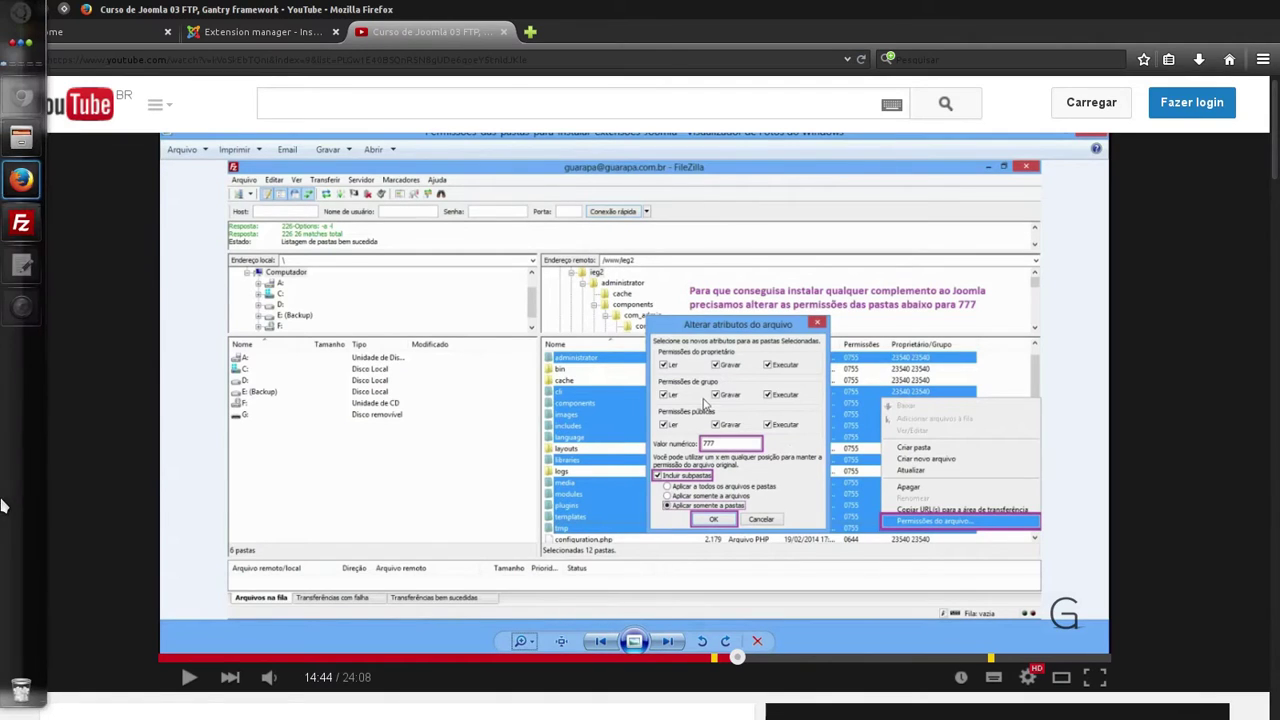
pyautogui.click(20, 234)
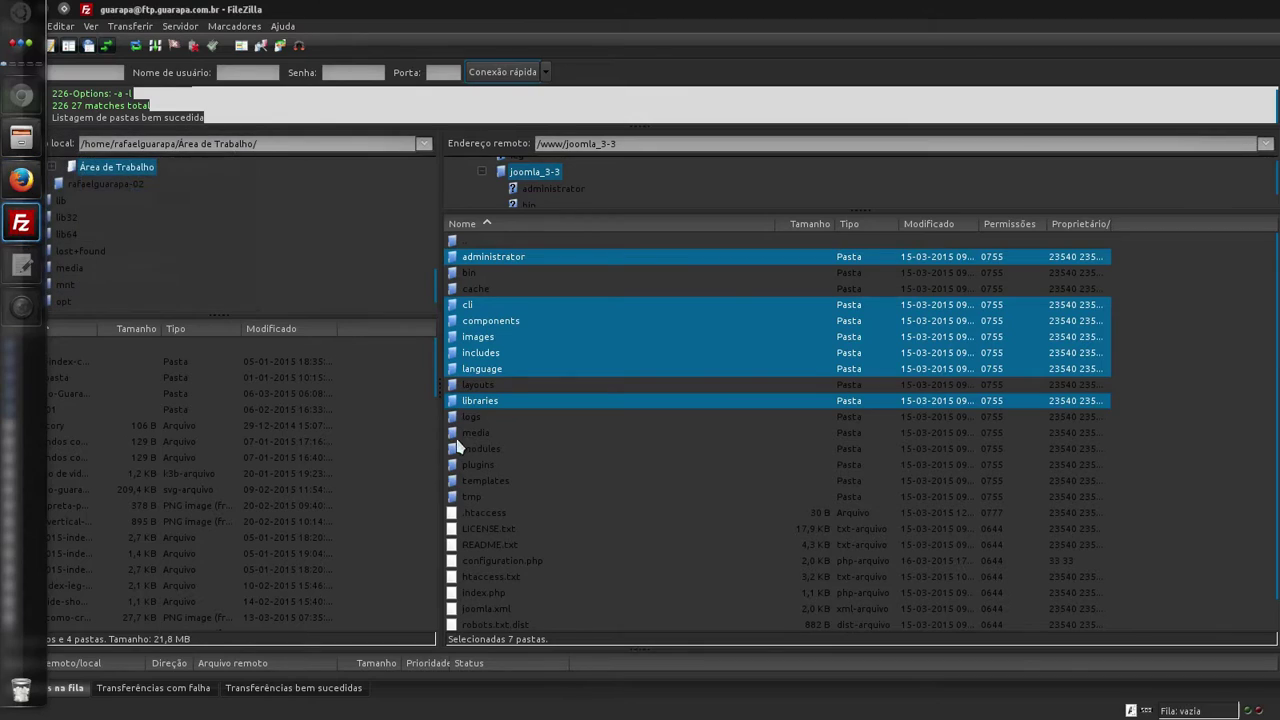
pyautogui.keyDown('ctrl'); pyautogui.click(489, 440); pyautogui.keyUp('ctrl')
pyautogui.keyDown('ctrl'); pyautogui.click(490, 440); pyautogui.keyUp('ctrl')
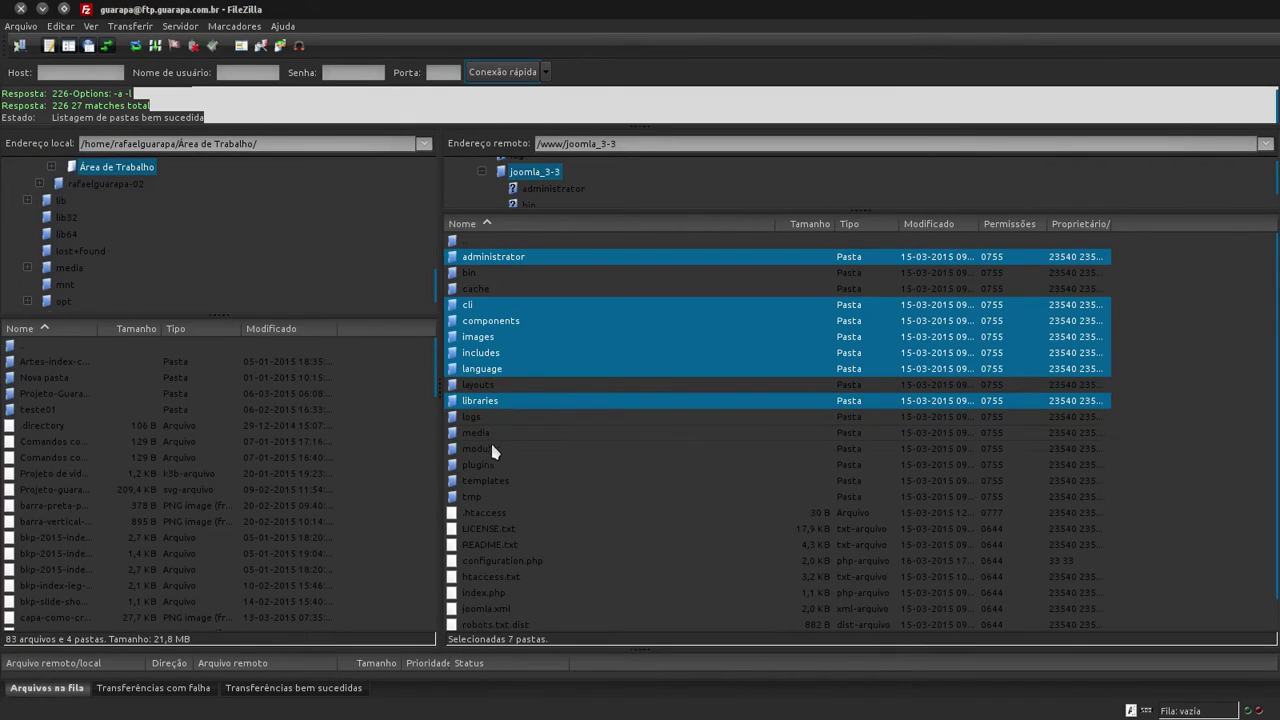
pyautogui.click(491, 436)
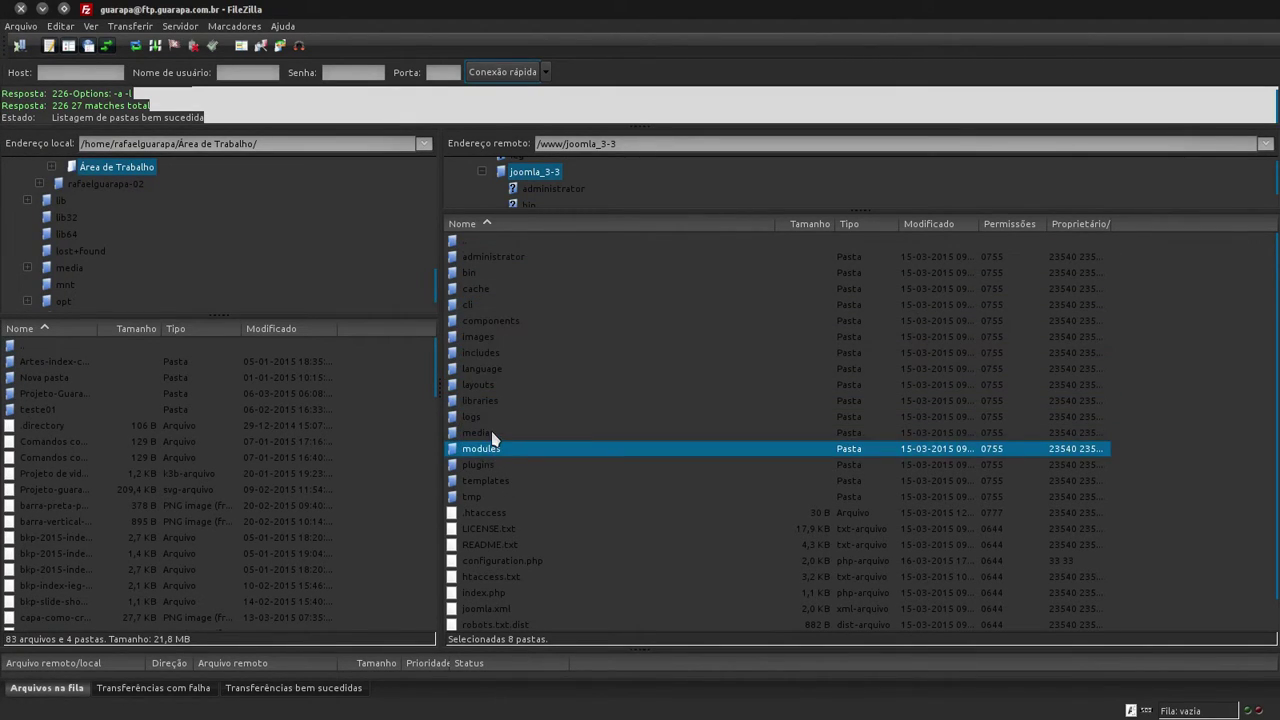
# Select the administrator, cli, components, images, includes and language folders in the remote joomla_3-3 directory.
pyautogui.click(505, 257)
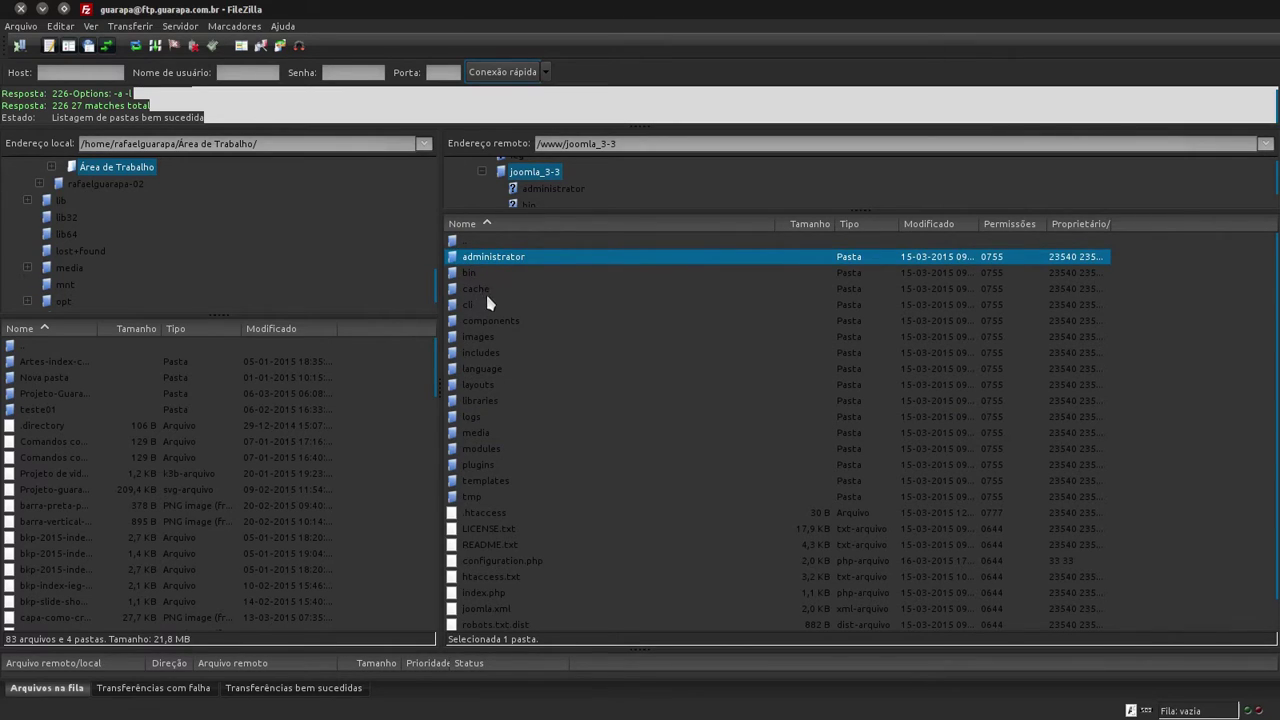
pyautogui.keyDown('ctrl'); pyautogui.click(479, 305); pyautogui.keyUp('ctrl')
pyautogui.keyDown('ctrl'); pyautogui.click(492, 321); pyautogui.keyUp('ctrl')
pyautogui.keyDown('ctrl'); pyautogui.click(494, 338); pyautogui.keyUp('ctrl')
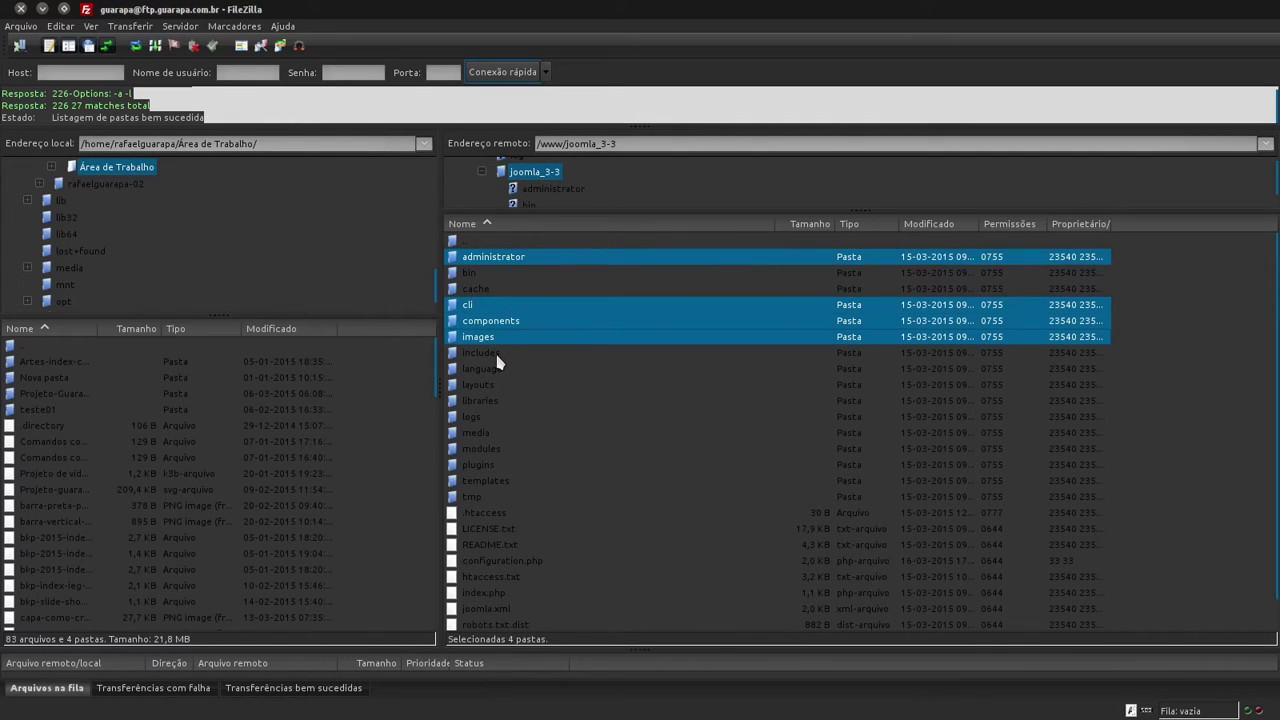
pyautogui.keyDown('ctrl'); pyautogui.click(499, 354); pyautogui.keyUp('ctrl')
pyautogui.keyDown('ctrl'); pyautogui.click(497, 368); pyautogui.keyUp('ctrl')
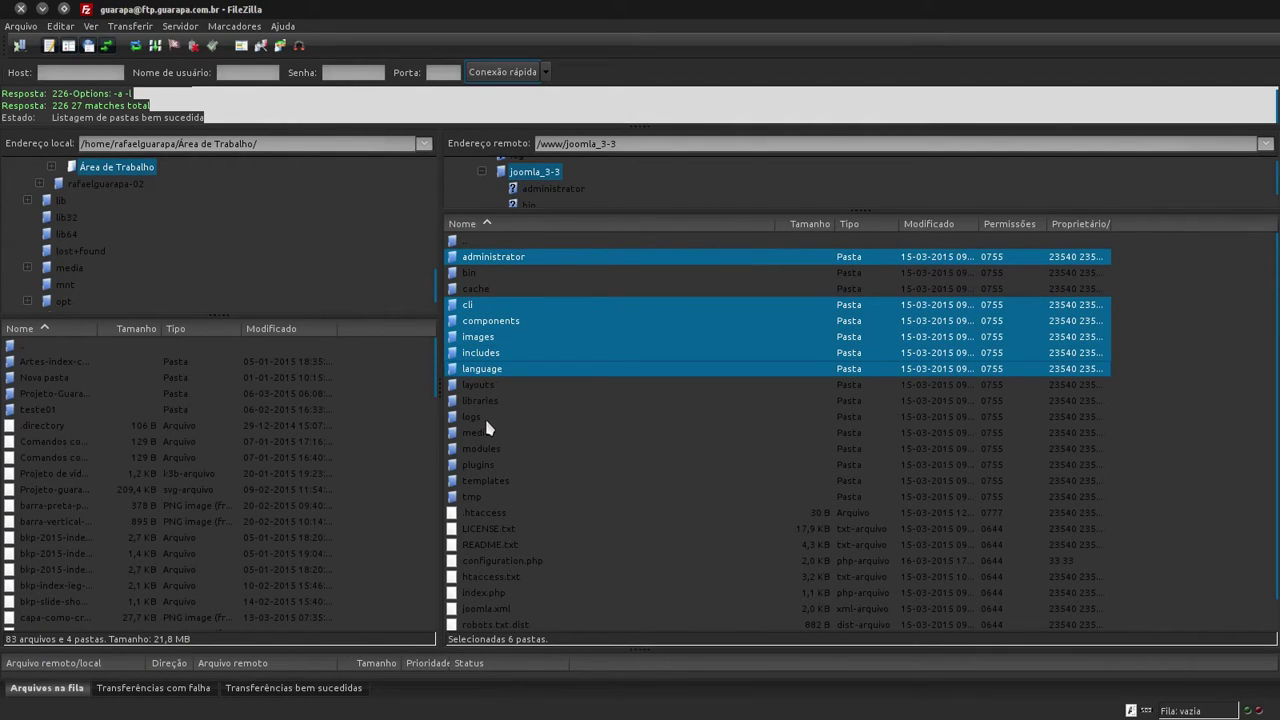
# Add the libraries, media, modules, plugins, templates and tmp folders to the remote selection.
pyautogui.keyDown('ctrl'); pyautogui.click(483, 399); pyautogui.keyUp('ctrl')
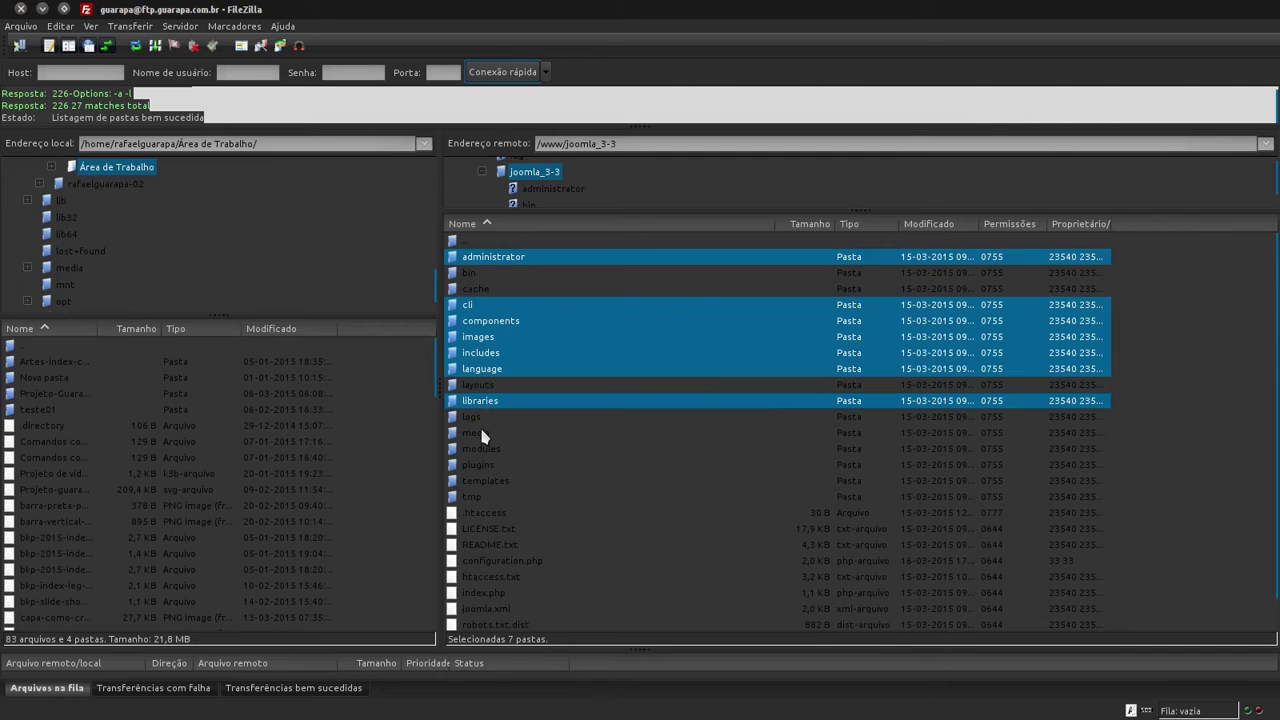
pyautogui.keyDown('ctrl'); pyautogui.click(479, 431); pyautogui.keyUp('ctrl')
pyautogui.keyDown('ctrl'); pyautogui.click(487, 450); pyautogui.keyUp('ctrl')
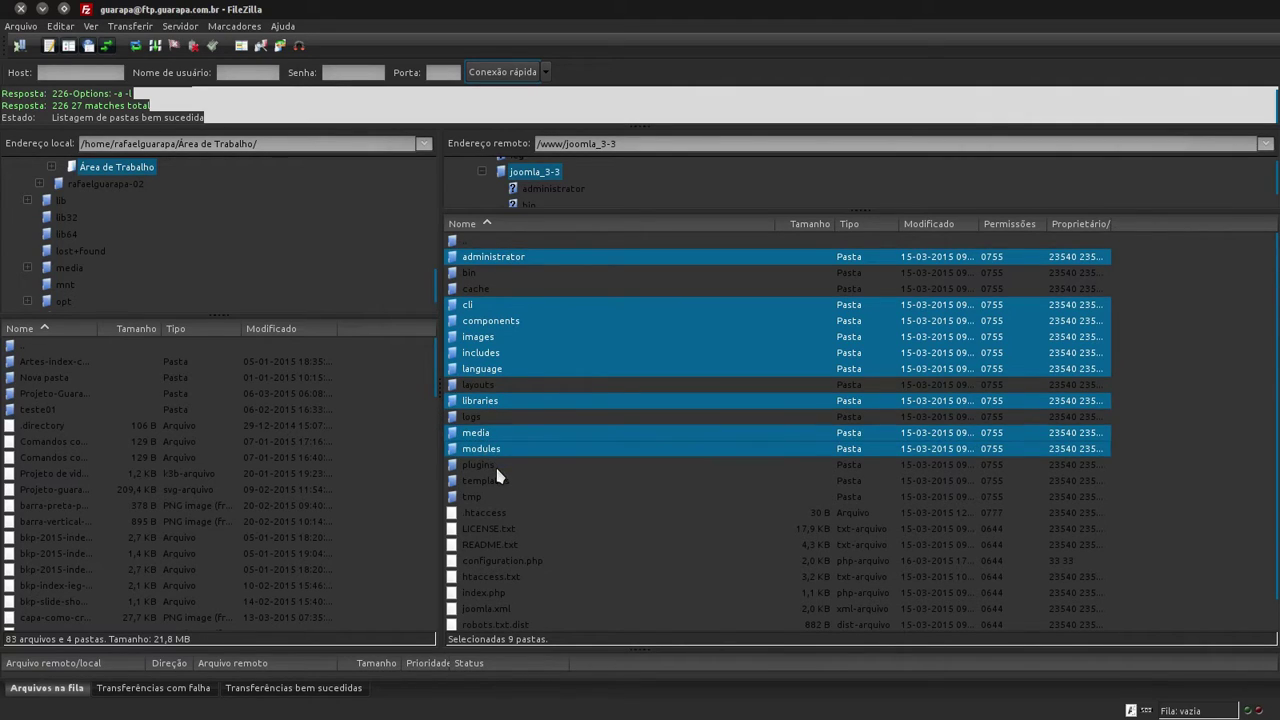
pyautogui.keyDown('ctrl'); pyautogui.click(489, 466); pyautogui.keyUp('ctrl')
pyautogui.keyDown('ctrl'); pyautogui.click(494, 480); pyautogui.keyUp('ctrl')
pyautogui.keyDown('ctrl'); pyautogui.click(478, 497); pyautogui.keyUp('ctrl')
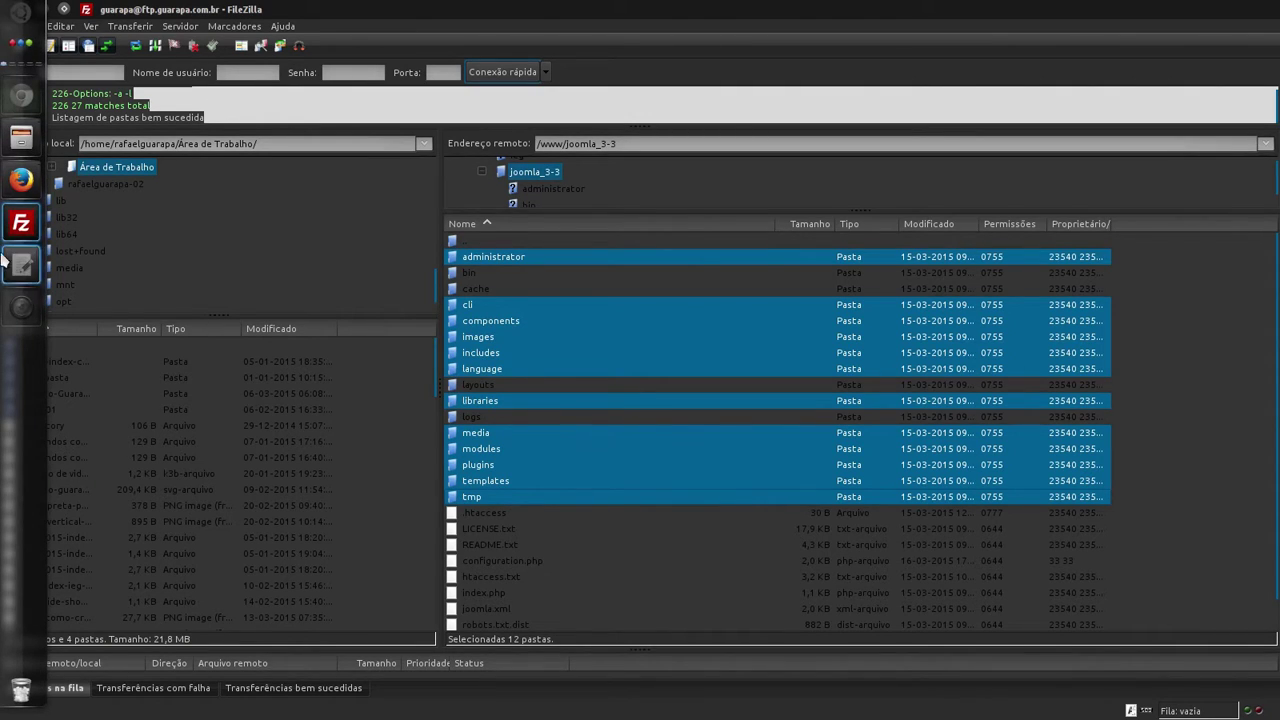
# Compare the selected remote folders in FileZilla with the highlighted folders and permission settings in the Firefox video reference.
pyautogui.click(21, 183)
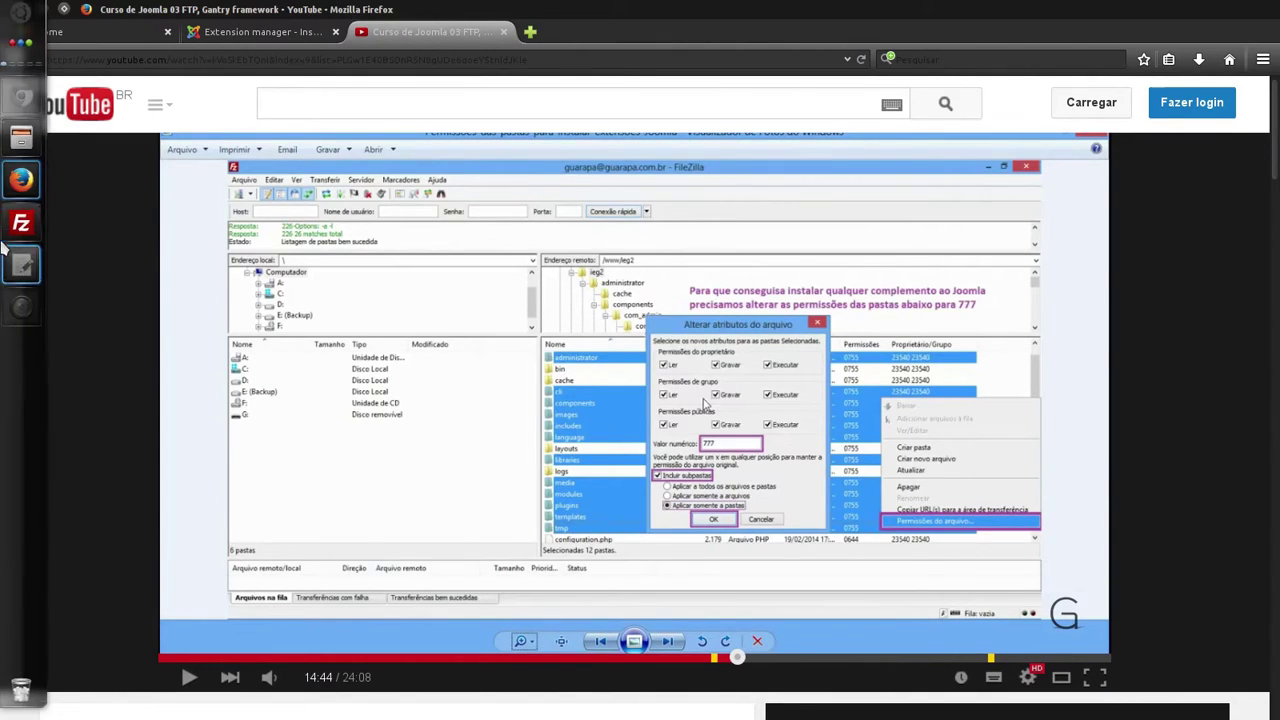
pyautogui.click(21, 222)
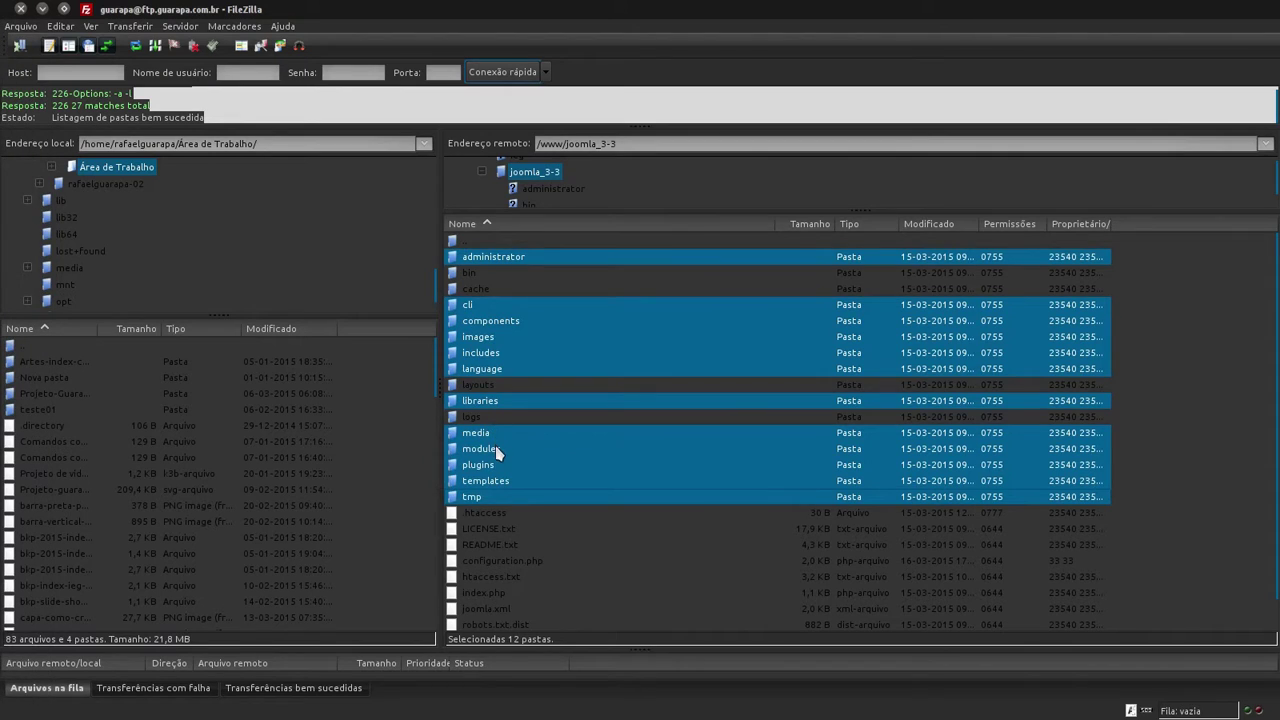
pyautogui.moveTo(4, 330)
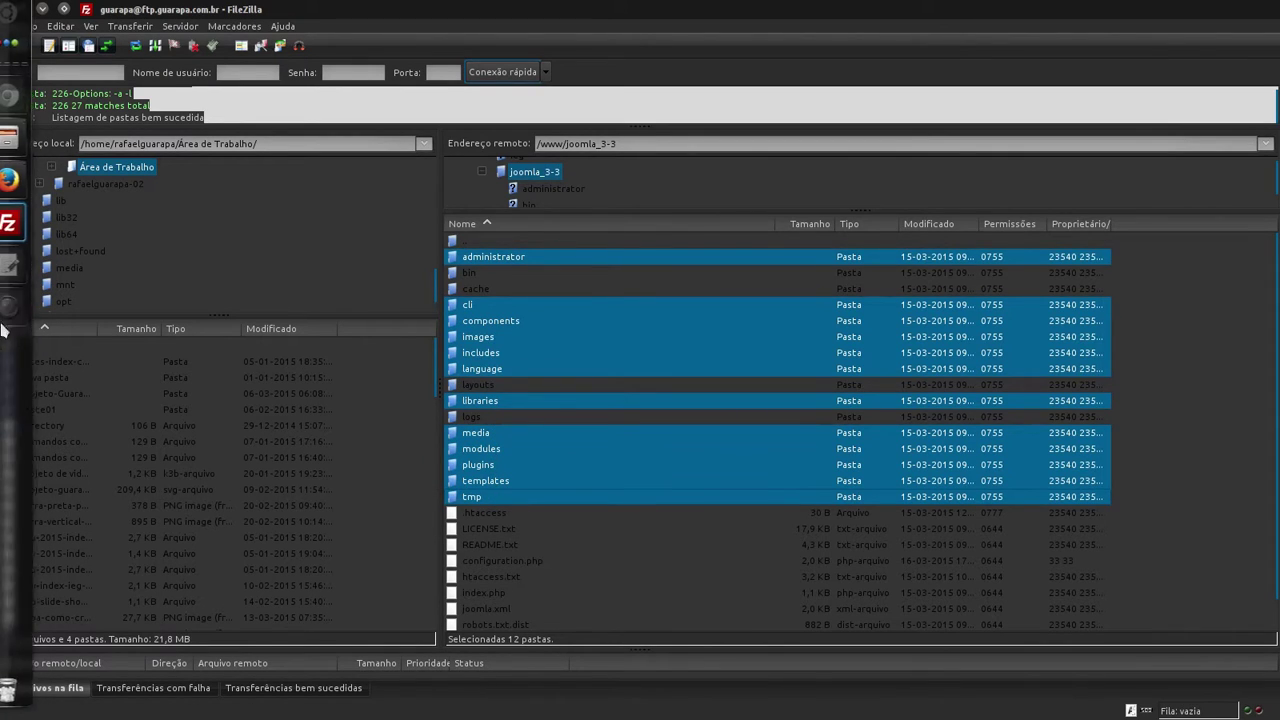
pyautogui.click(16, 226)
pyautogui.click(16, 226)
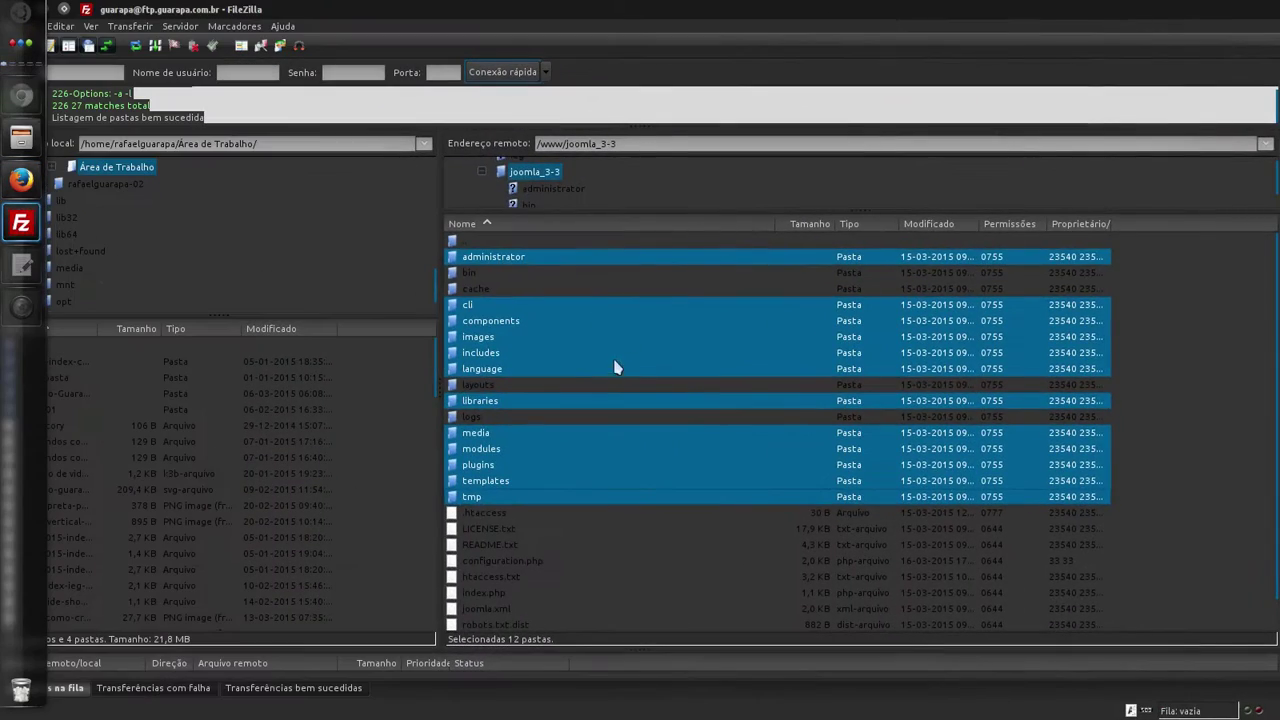
pyautogui.click(12, 234)
pyautogui.click(12, 234)
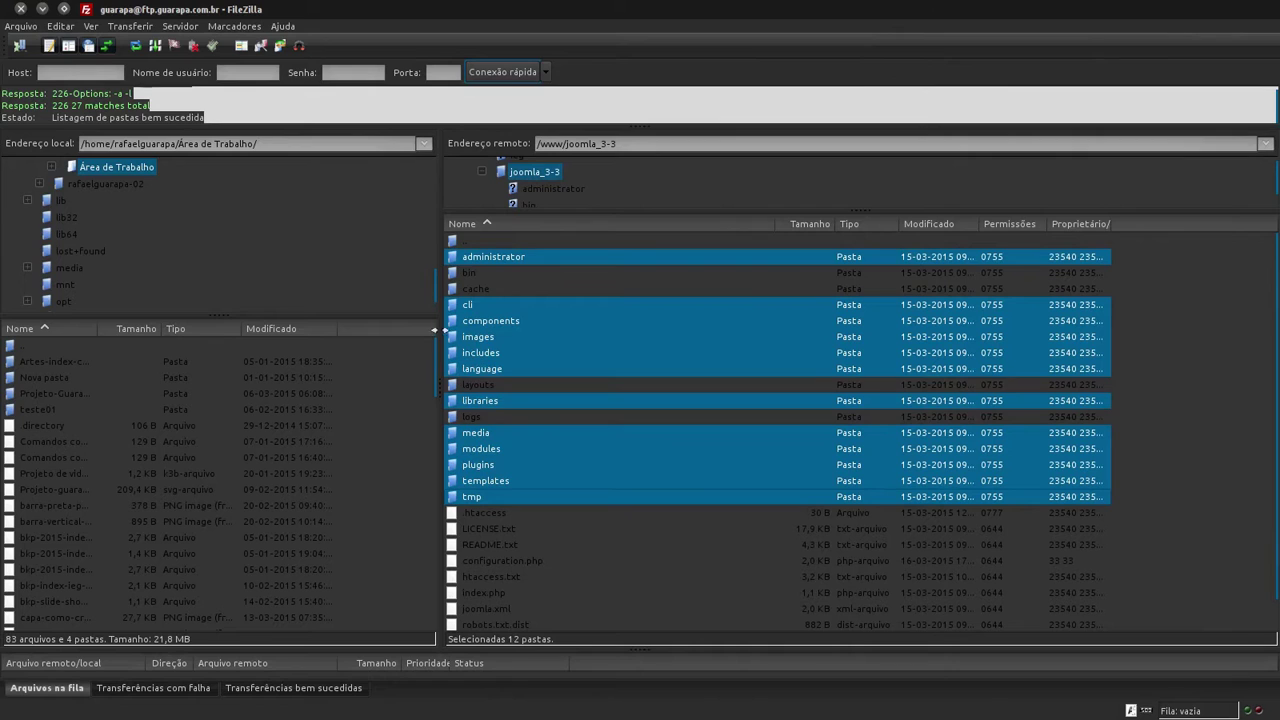
pyautogui.click(20, 232)
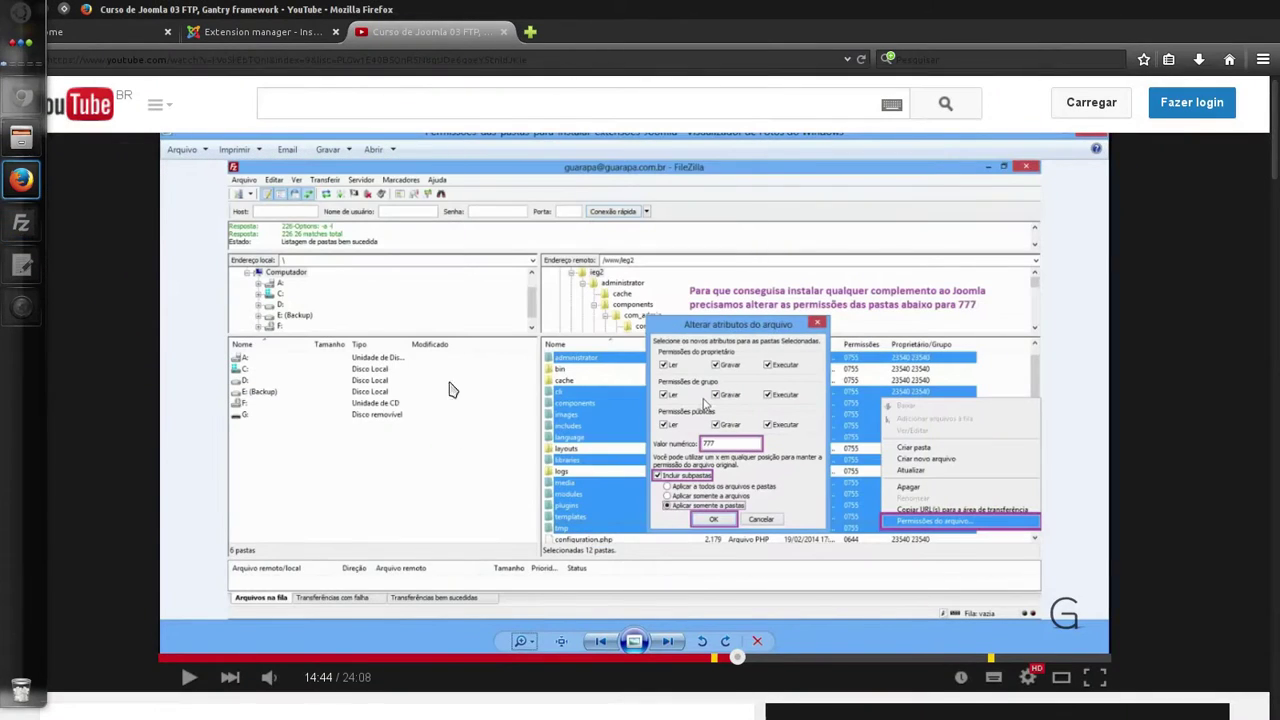
pyautogui.click(21, 222)
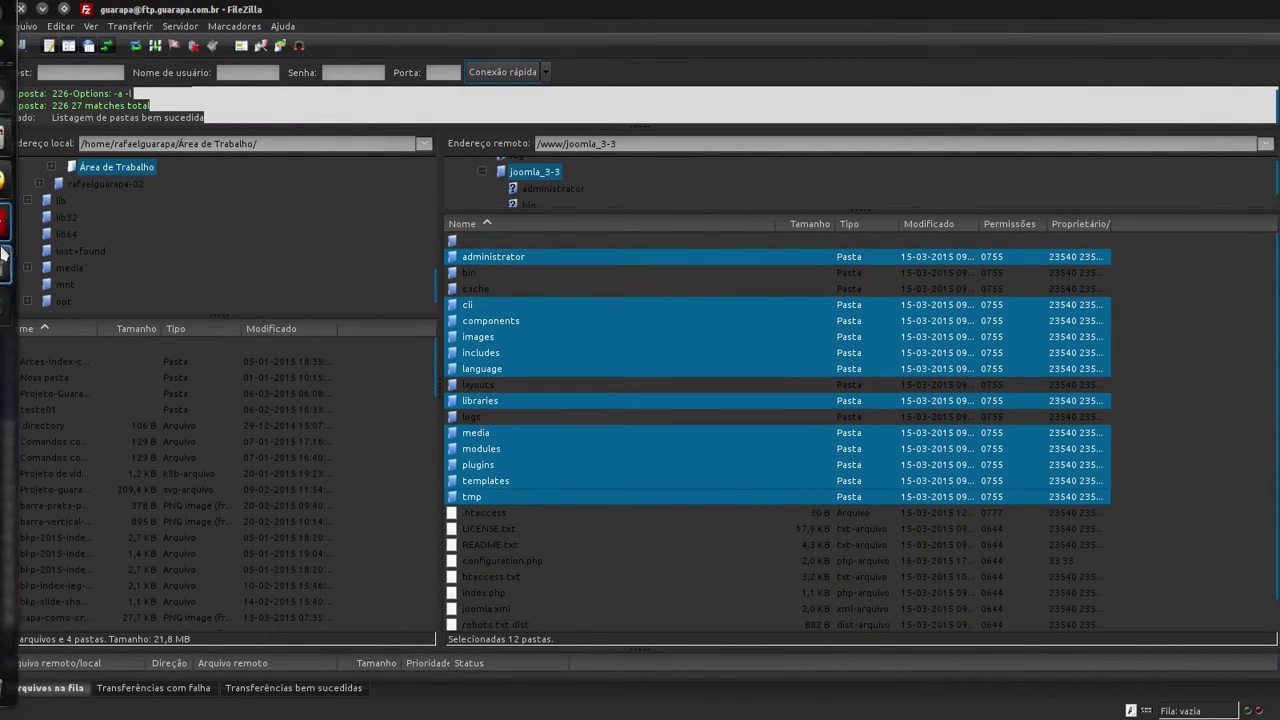
pyautogui.click(21, 224)
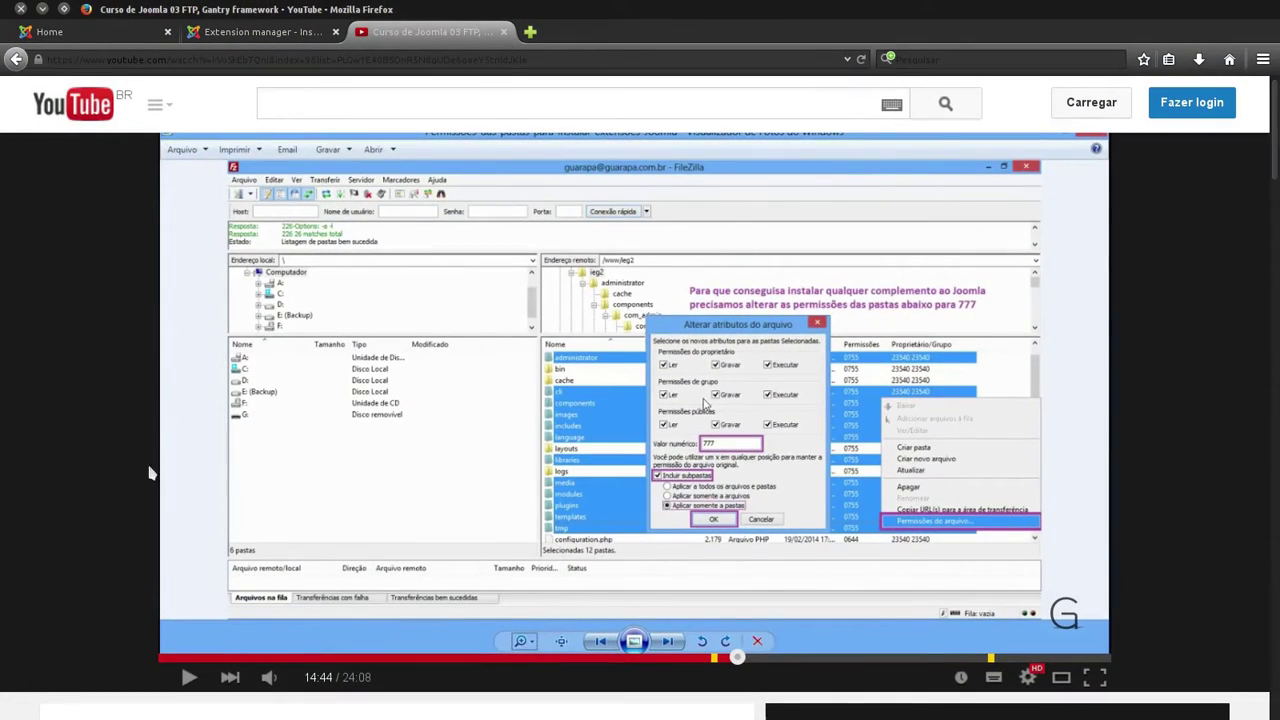
# Switch to FileZilla and set the selected remote folders' permissions to 777, including subfolders and applying to folders only.
pyautogui.moveTo(5, 341)
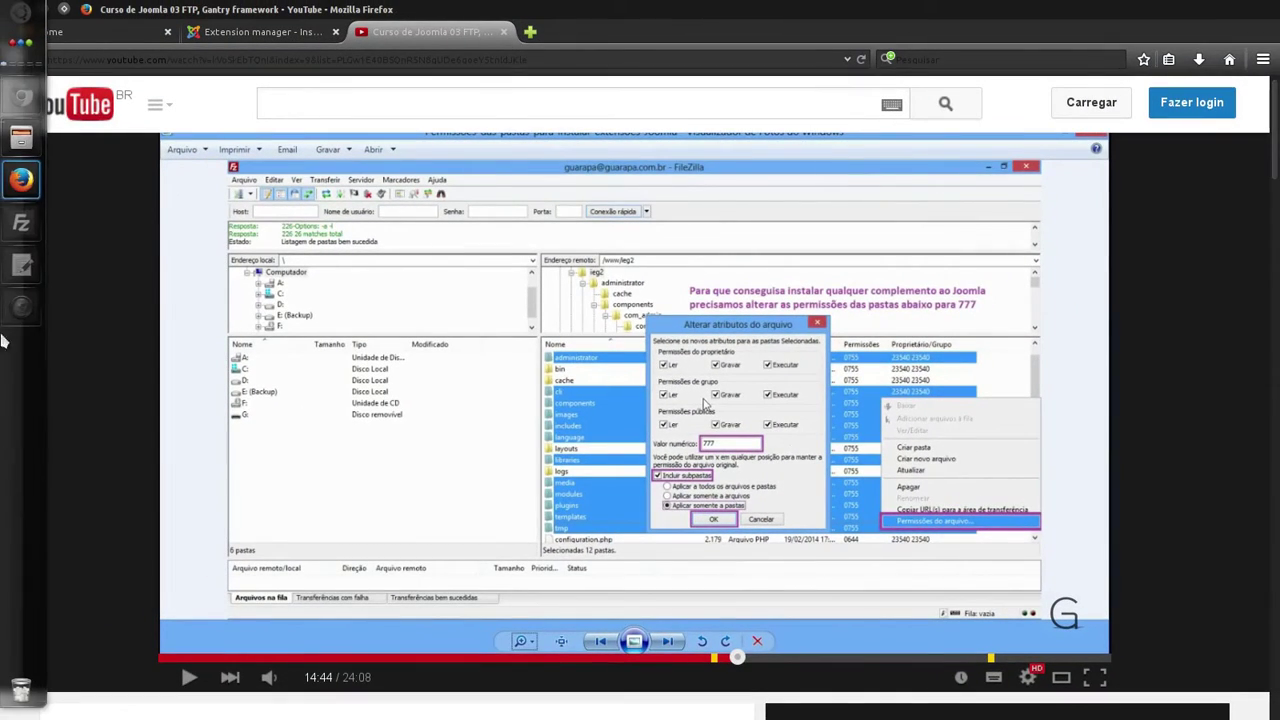
pyautogui.click(21, 223)
pyautogui.rightClick(512, 466)
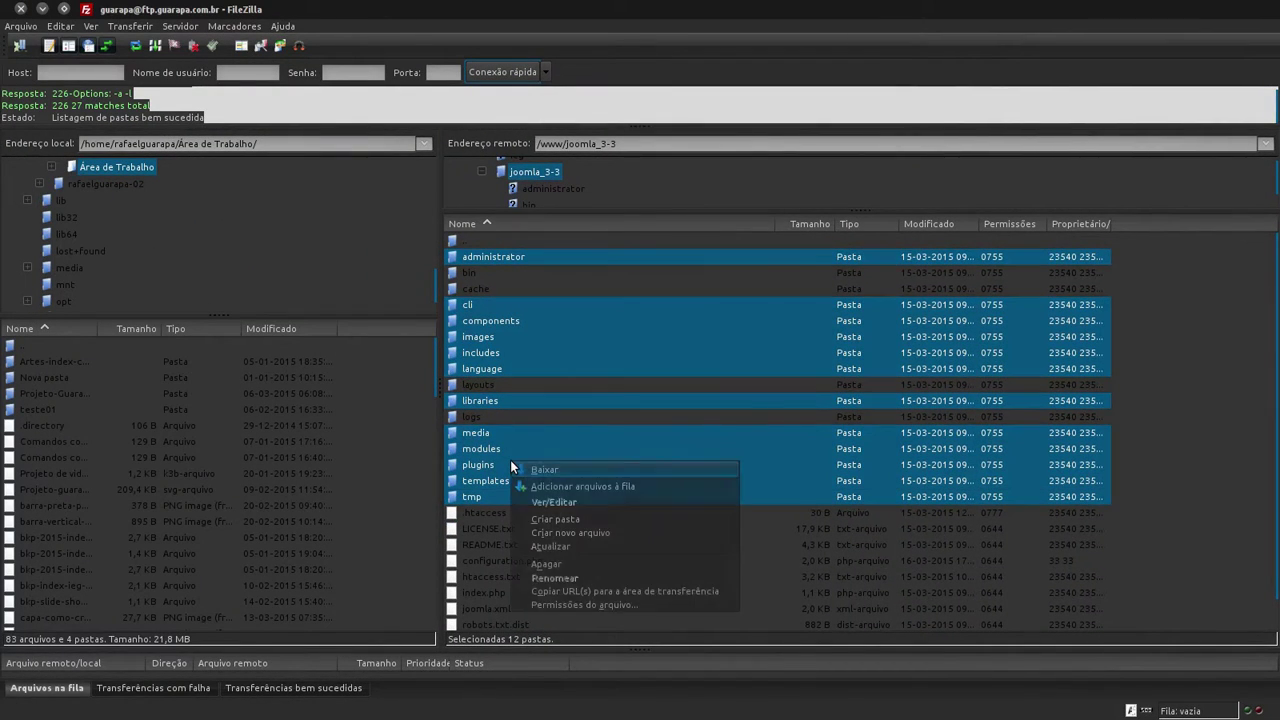
pyautogui.click(584, 605)
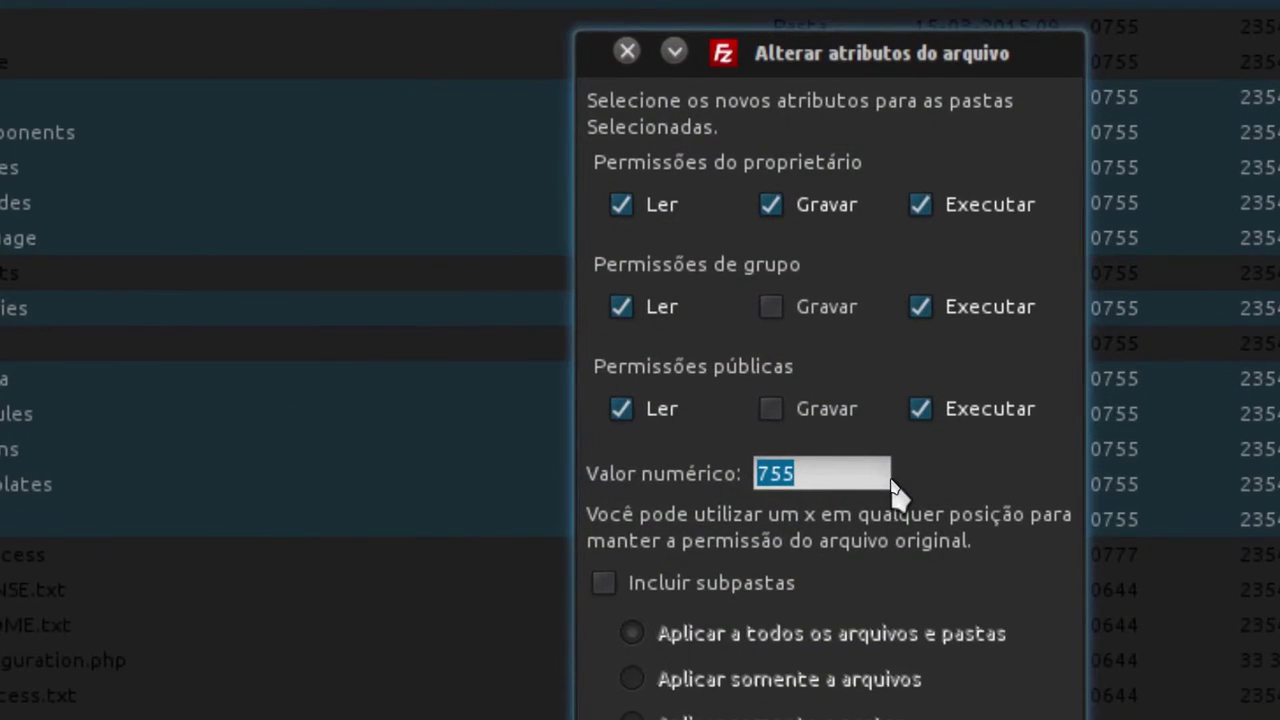
pyautogui.write('777')
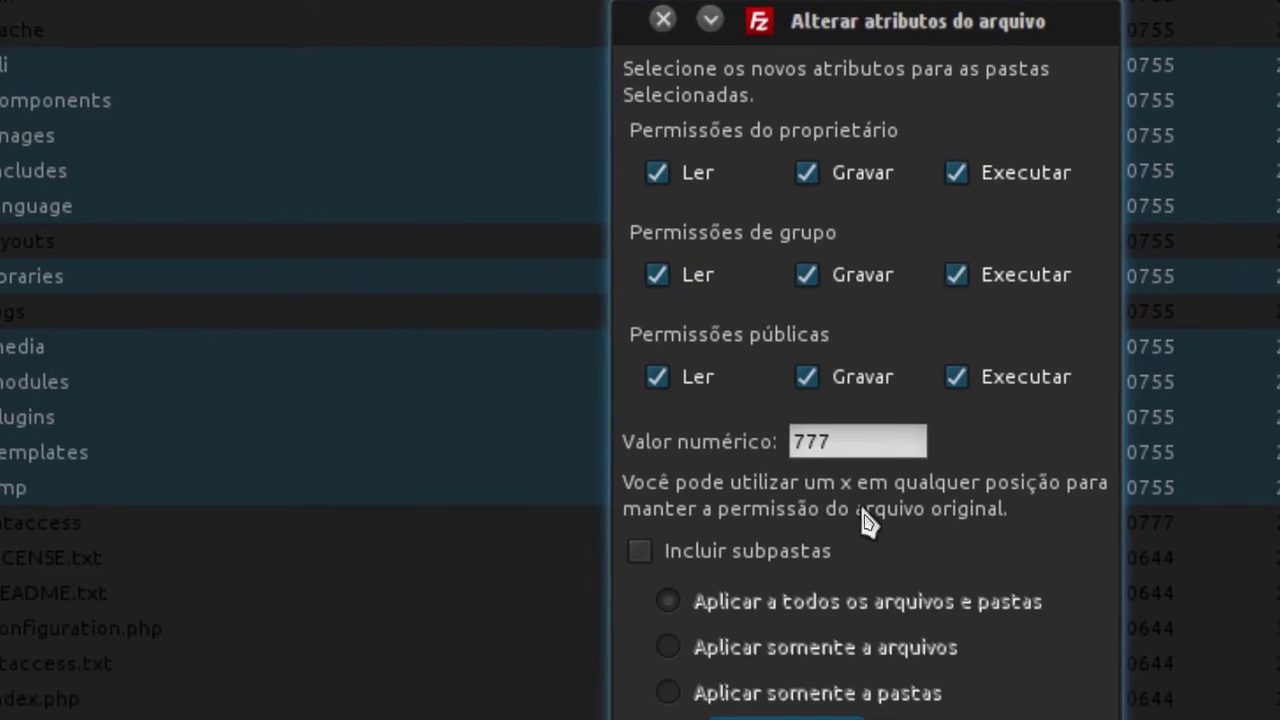
pyautogui.click(639, 551)
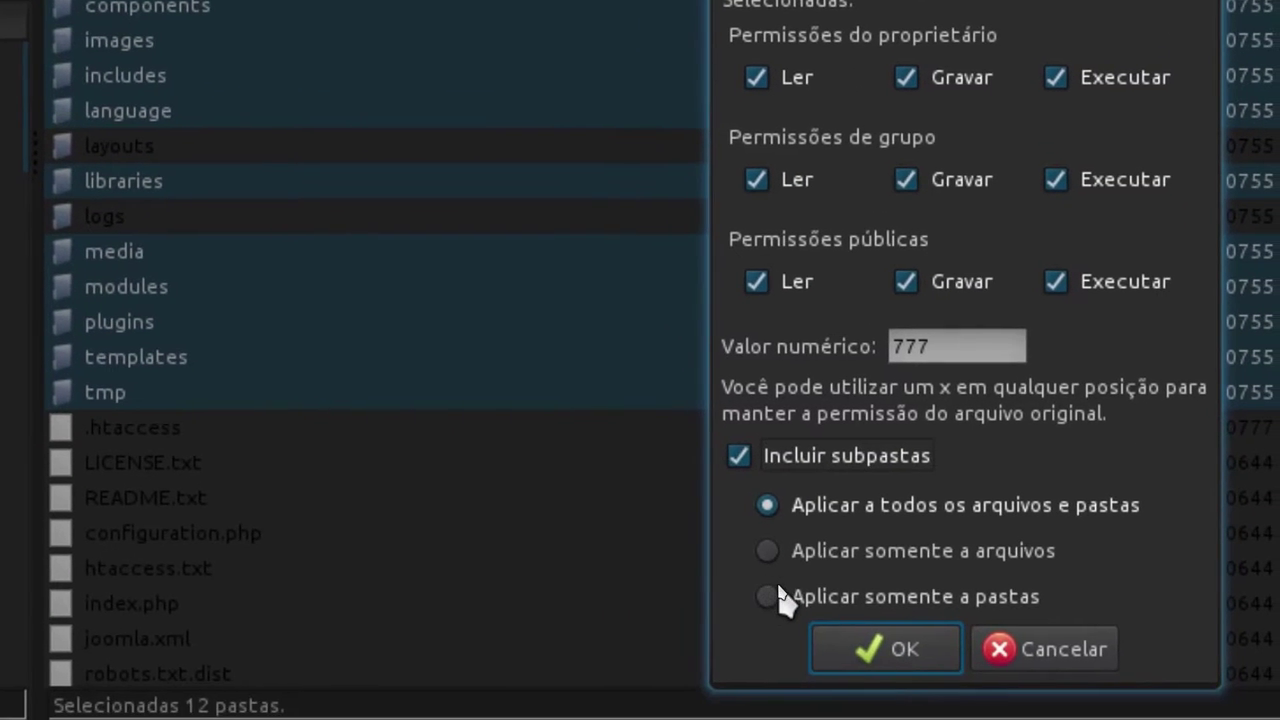
pyautogui.click(792, 667)
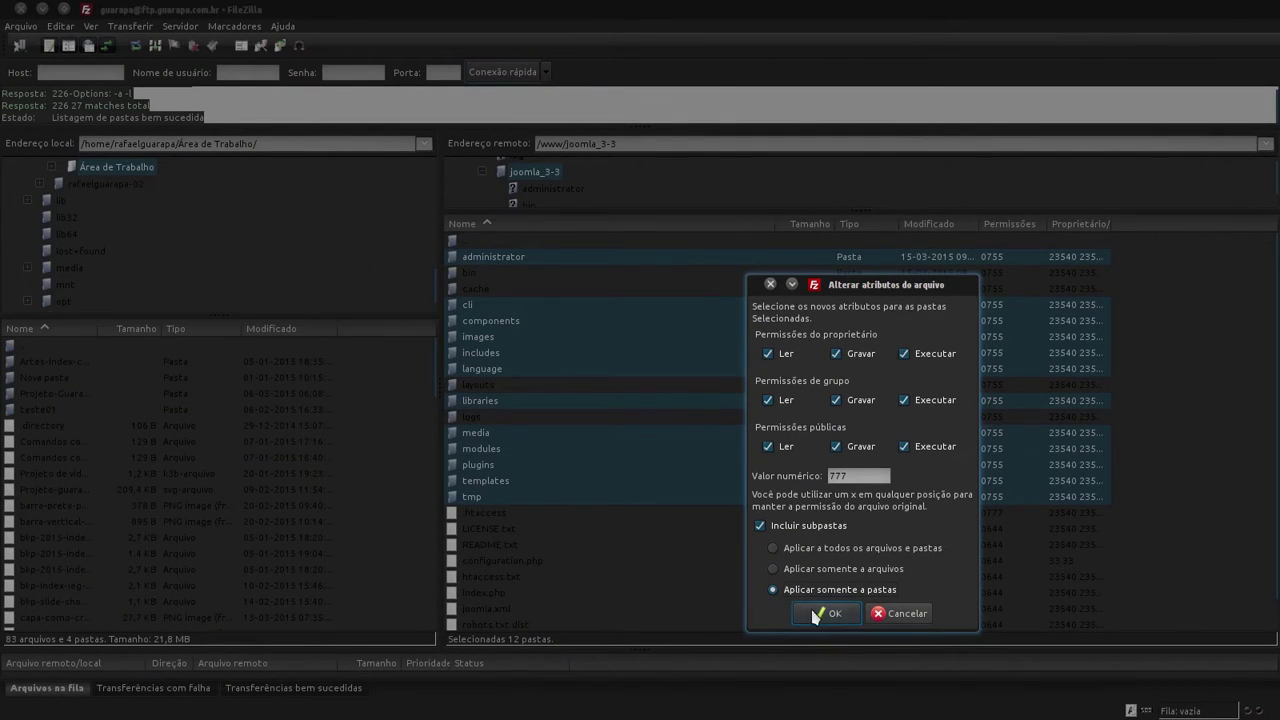
pyautogui.click(820, 614)
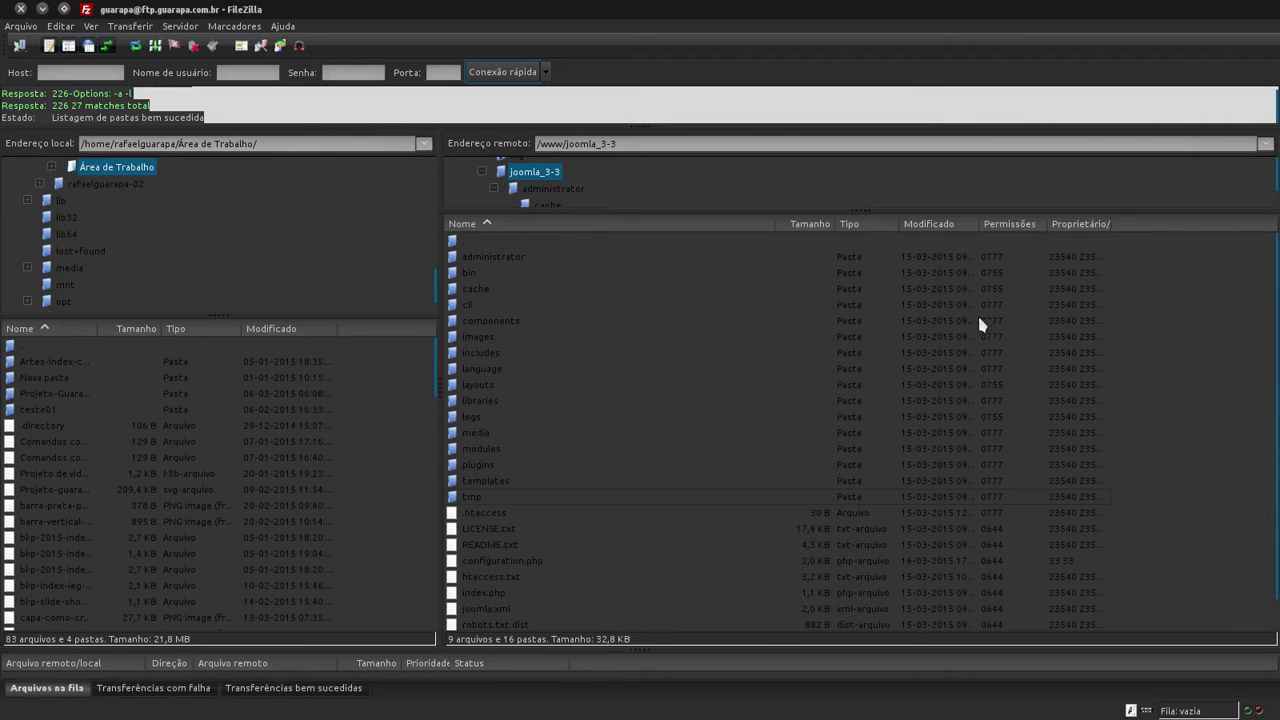
# Check the permission values of the changed folders in the remote joomla_3-3 list, from administrator to libraries.
pyautogui.click(967, 258)
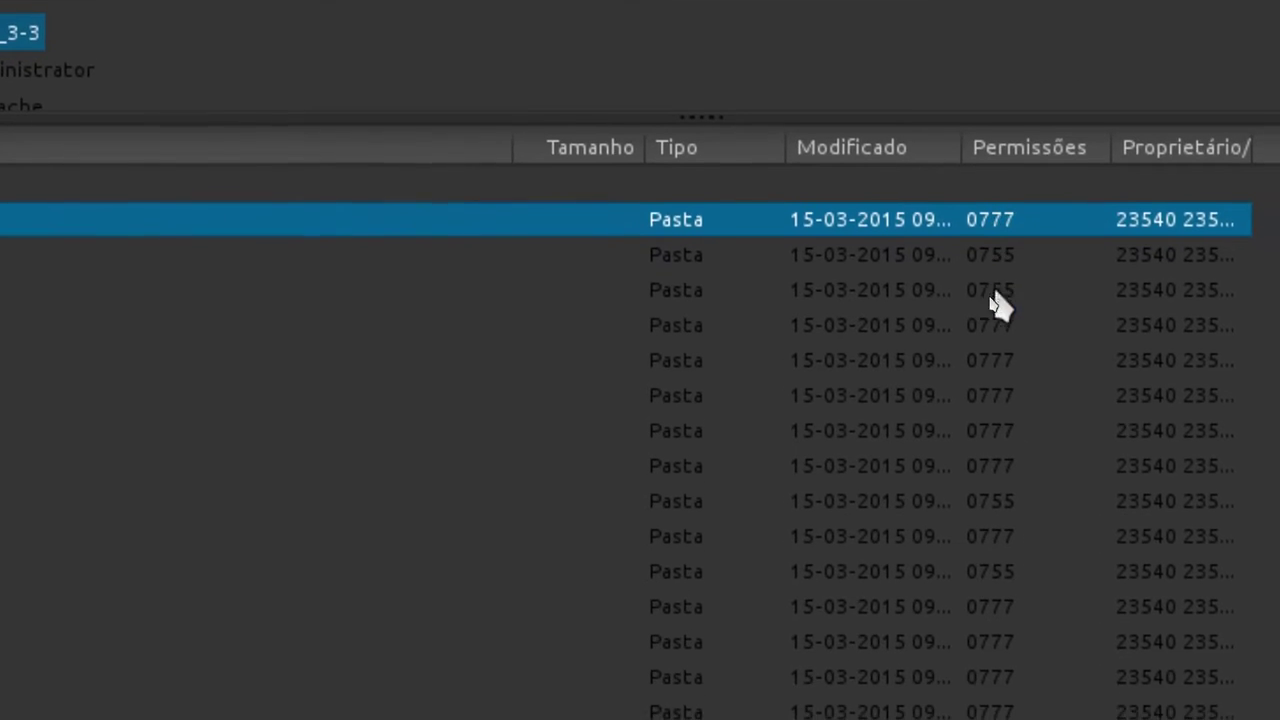
pyautogui.click(994, 325)
pyautogui.click(996, 360)
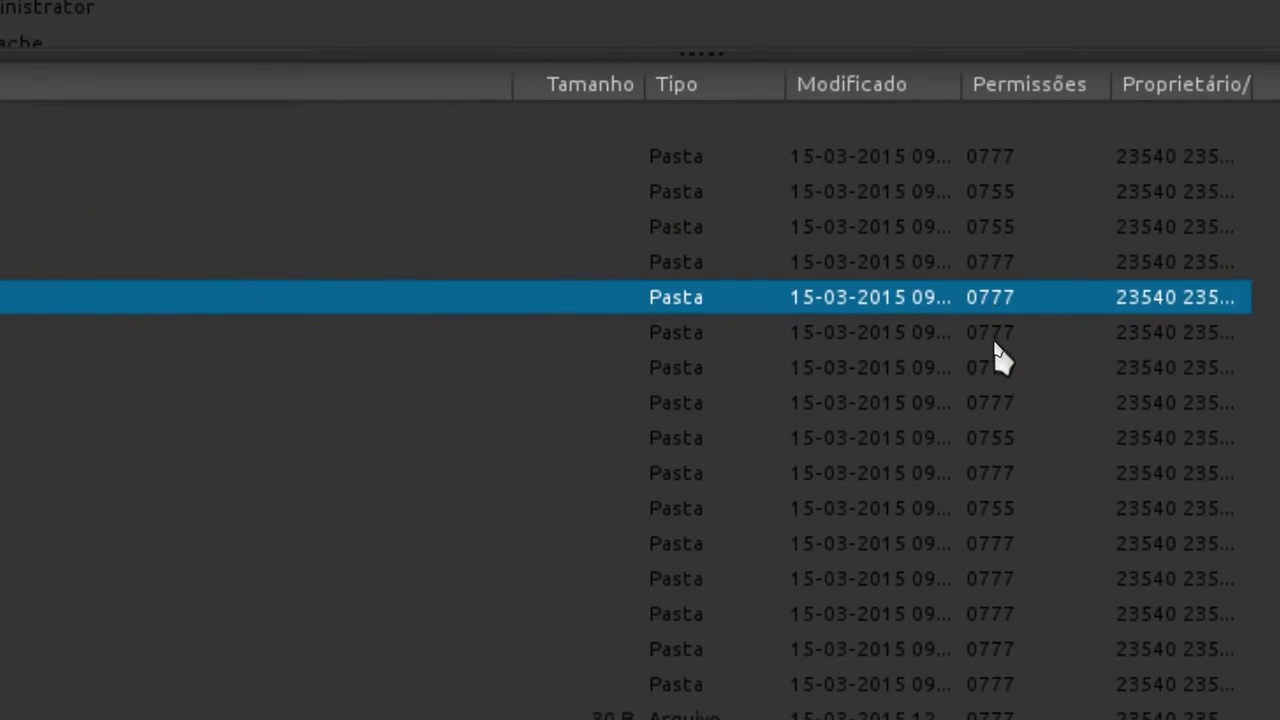
pyautogui.click(995, 343)
pyautogui.click(995, 368)
pyautogui.click(995, 465)
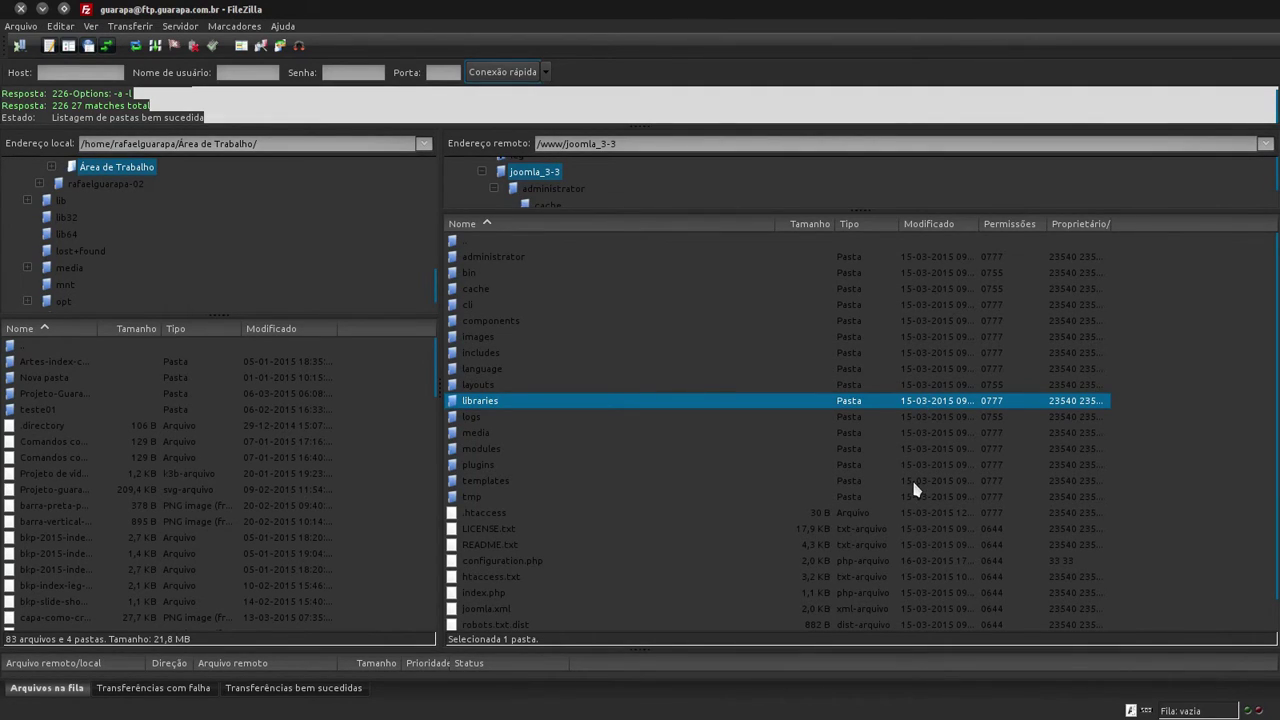
# Switch to Firefox, close the Joomla Extension Manager page and go to the test site's Home page.
pyautogui.moveTo(4, 443)
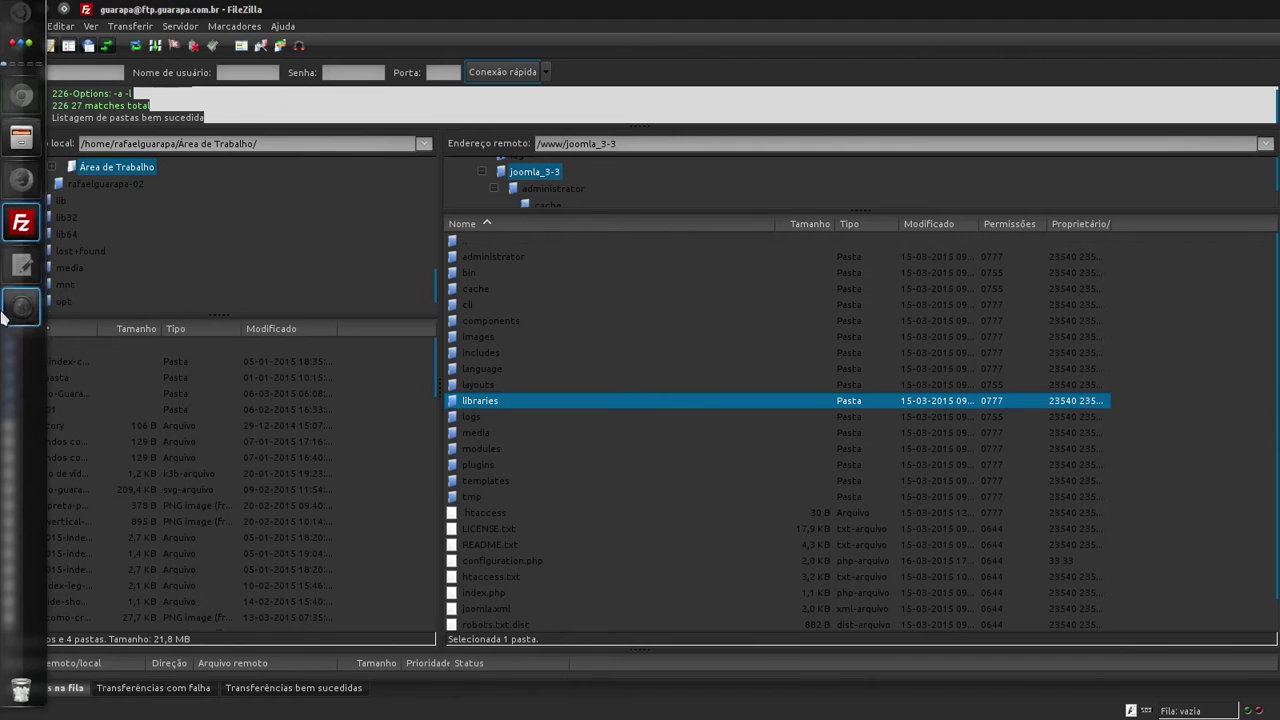
pyautogui.click(15, 185)
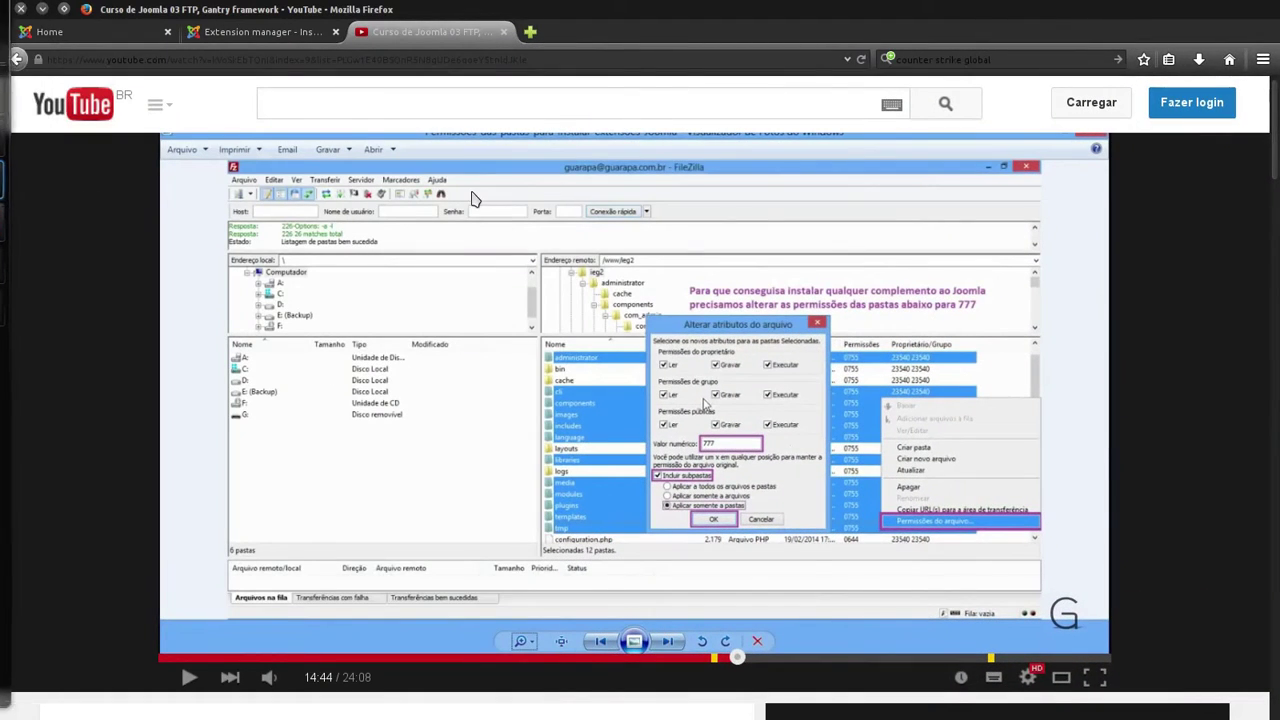
pyautogui.click(287, 35)
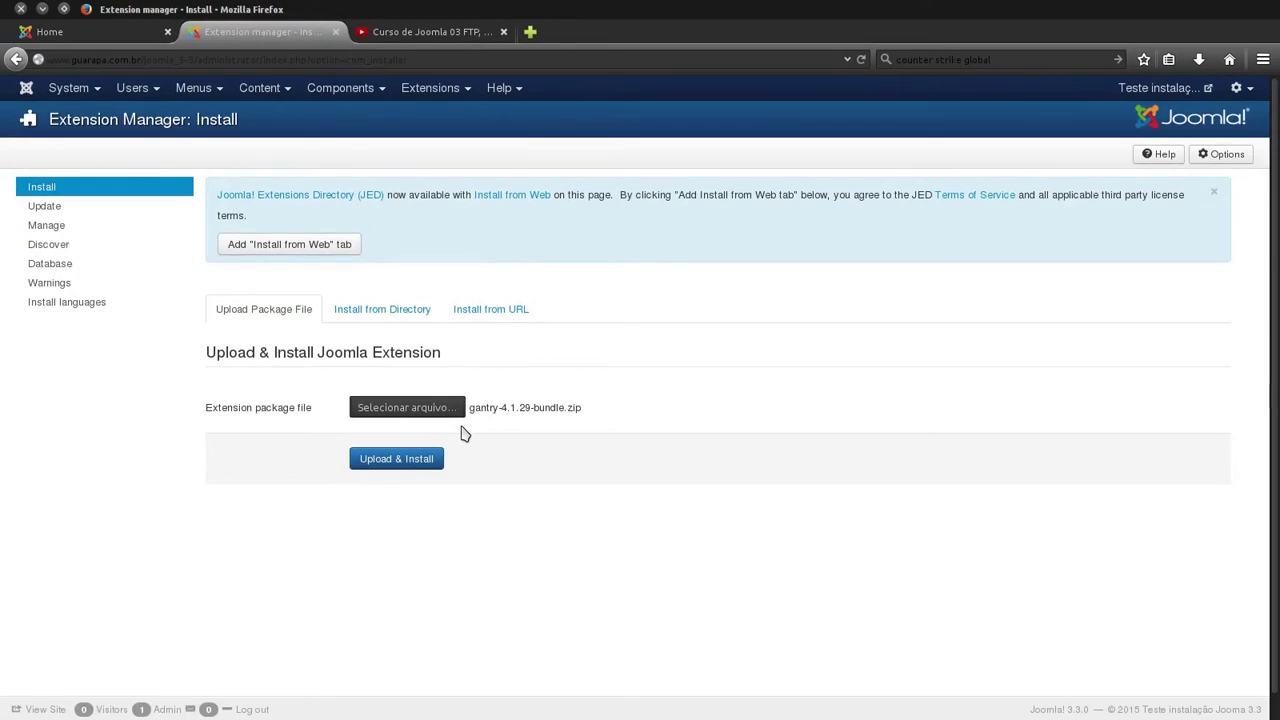
pyautogui.click(336, 33)
pyautogui.click(118, 36)
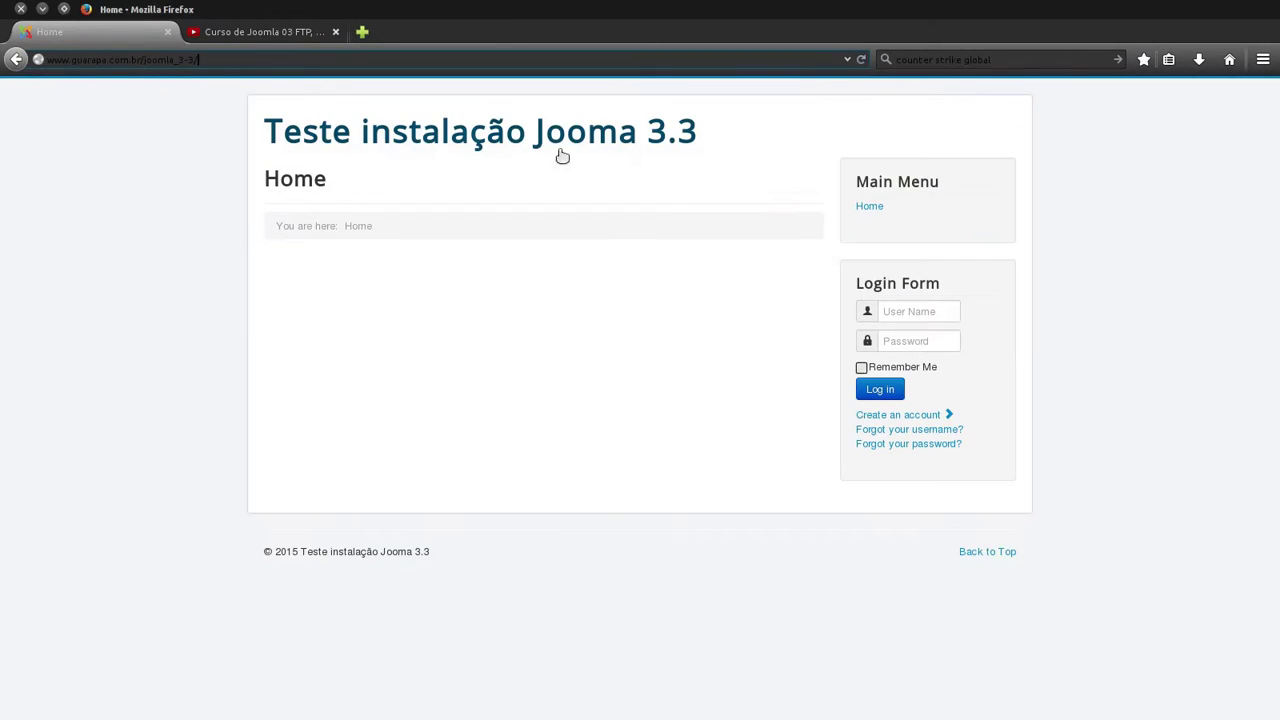
# Open the test site's administrator login page, joomla_3-3/administrator, in a new browser tab placed beside the Home page.
pyautogui.click(1263, 59)
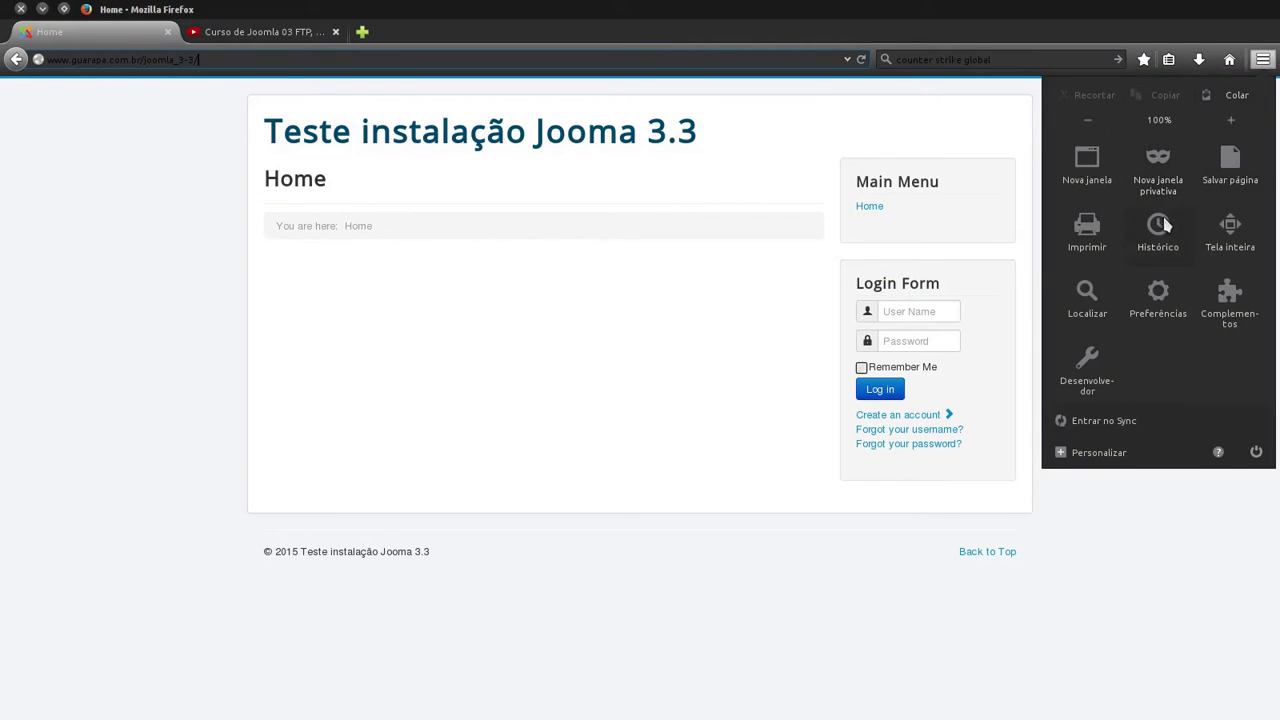
pyautogui.click(207, 60)
pyautogui.click(207, 60)
pyautogui.hotkey('ctrl', 'c')
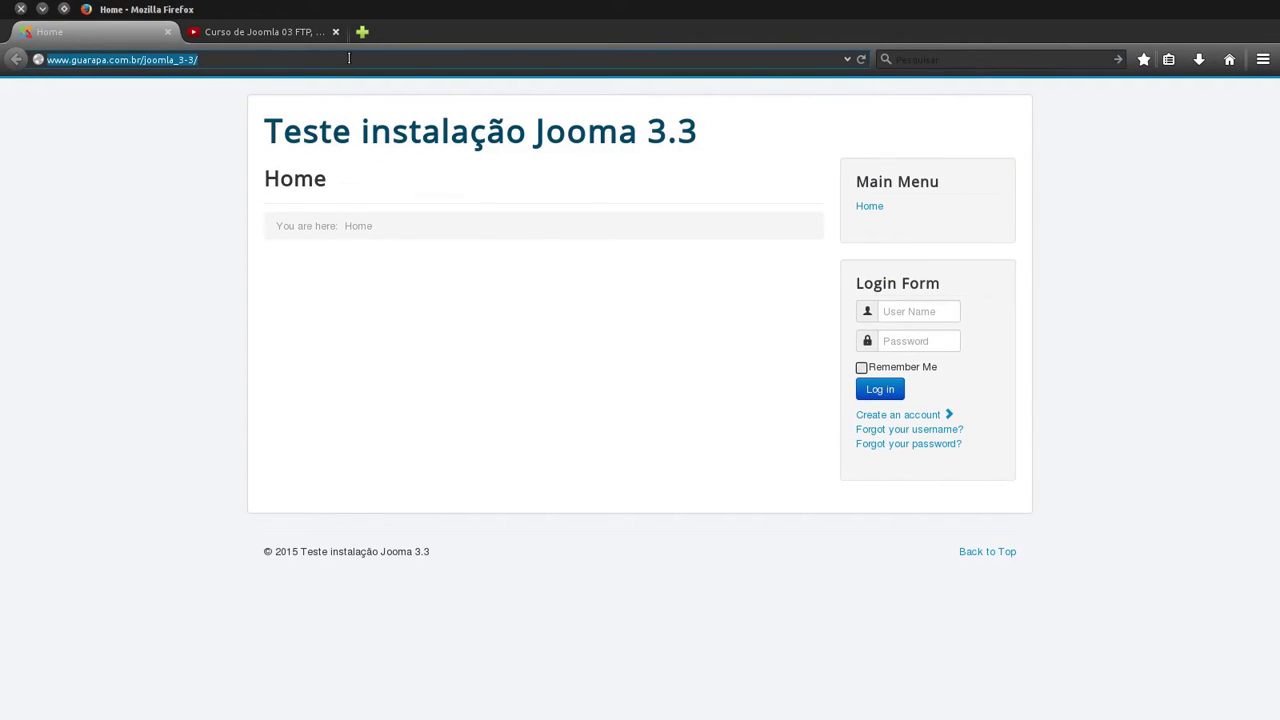
pyautogui.click(362, 37)
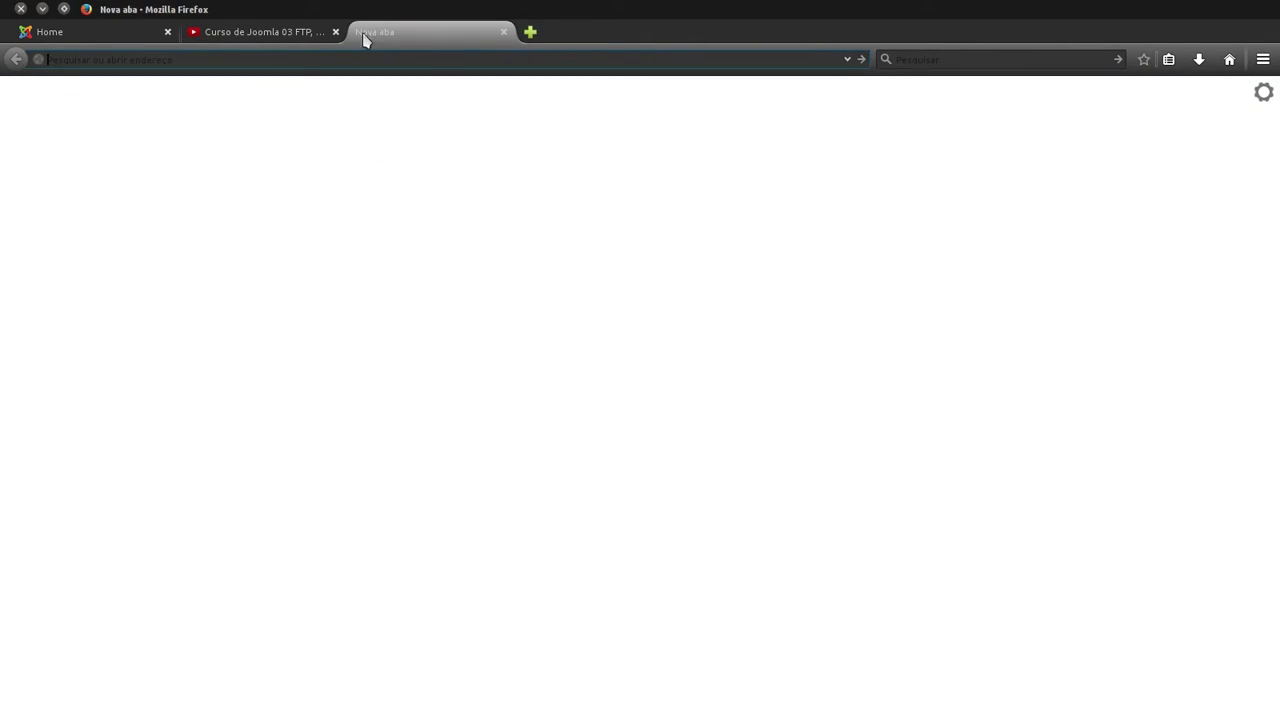
pyautogui.moveTo(363, 40); pyautogui.dragTo(318, 73)
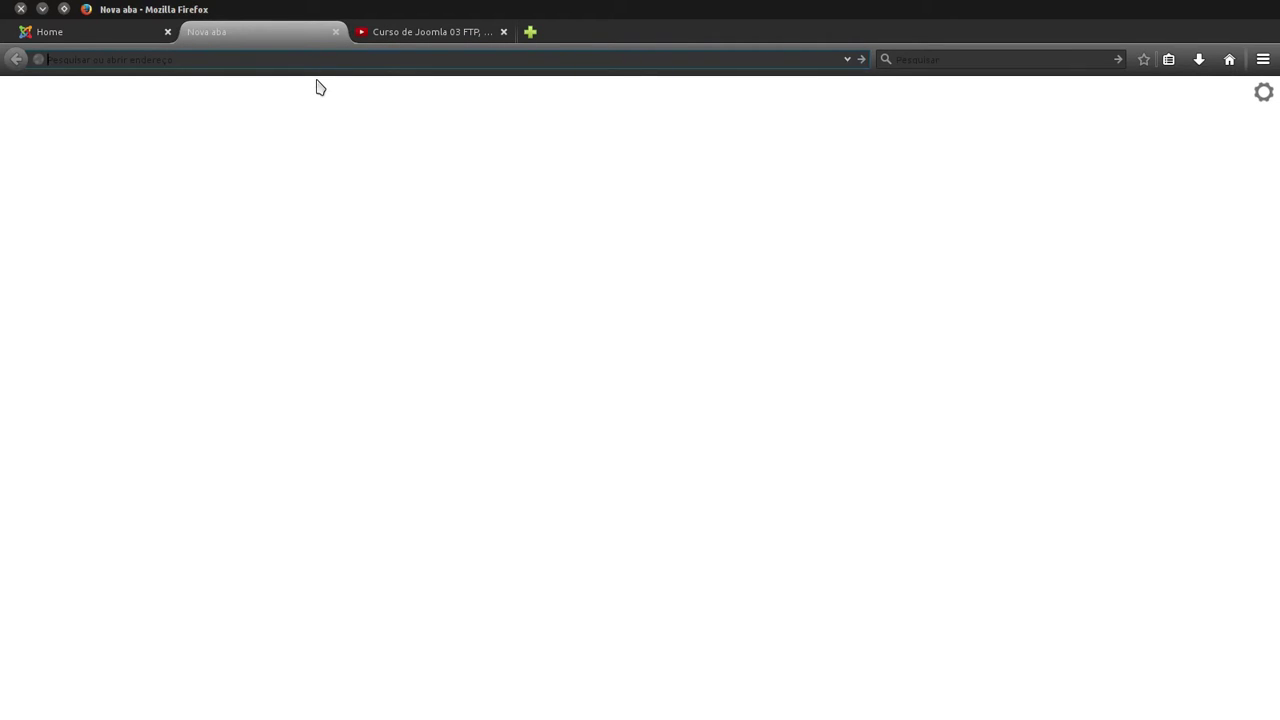
pyautogui.hotkey('ctrl', 'v')
pyautogui.press('Escape')
pyautogui.write('adm')
pyautogui.hotkey('ctrl', 'a')
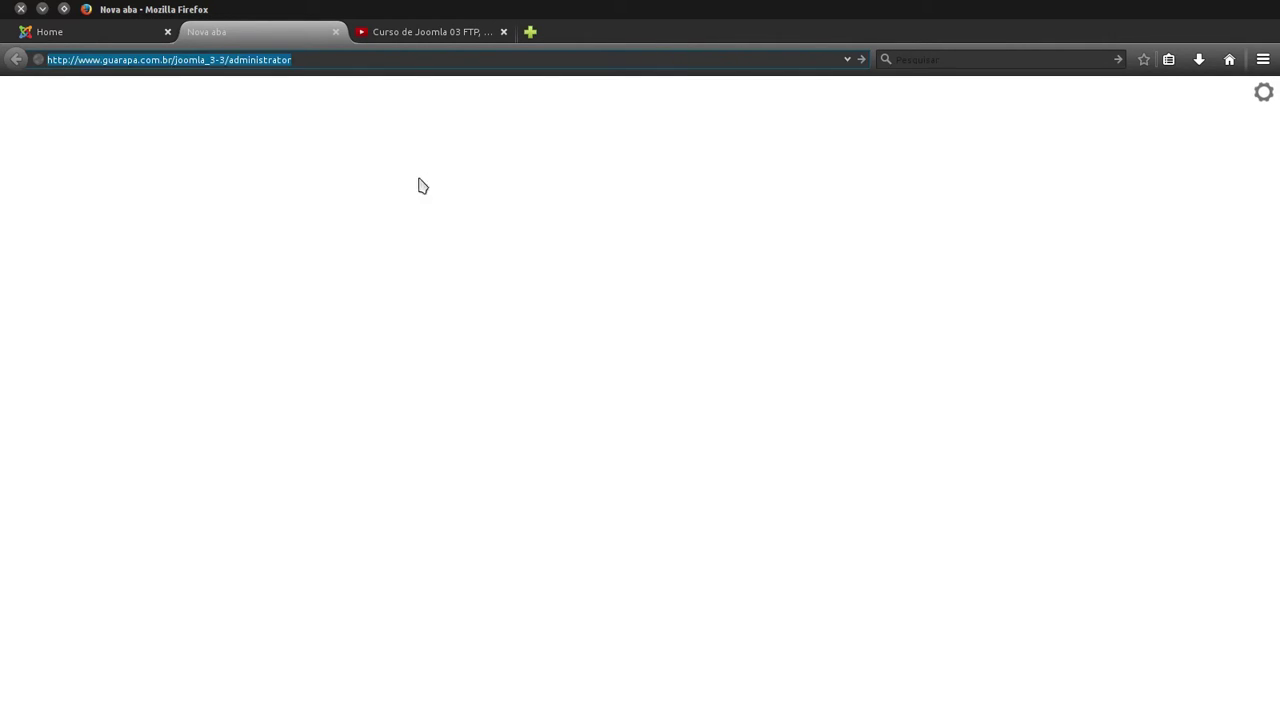
pyautogui.press('Return')
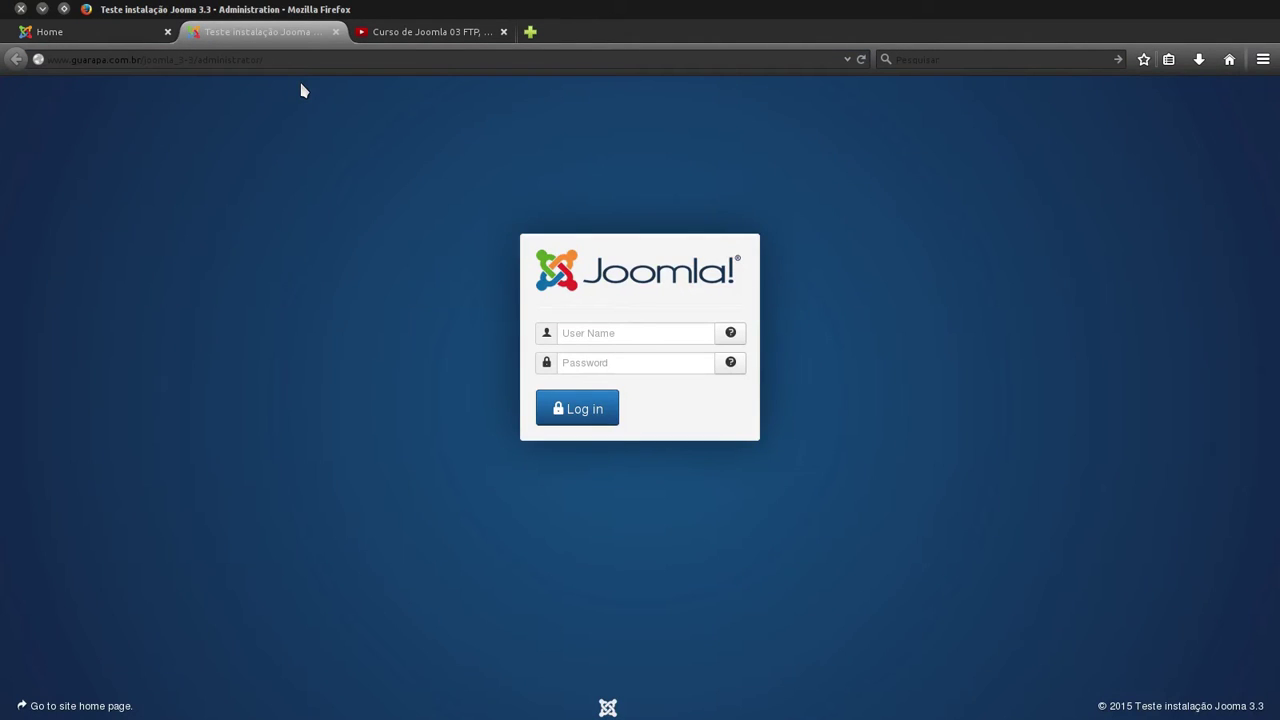
# Log in to the Joomla administration with the administrator's user name and account password.
pyautogui.click(628, 335)
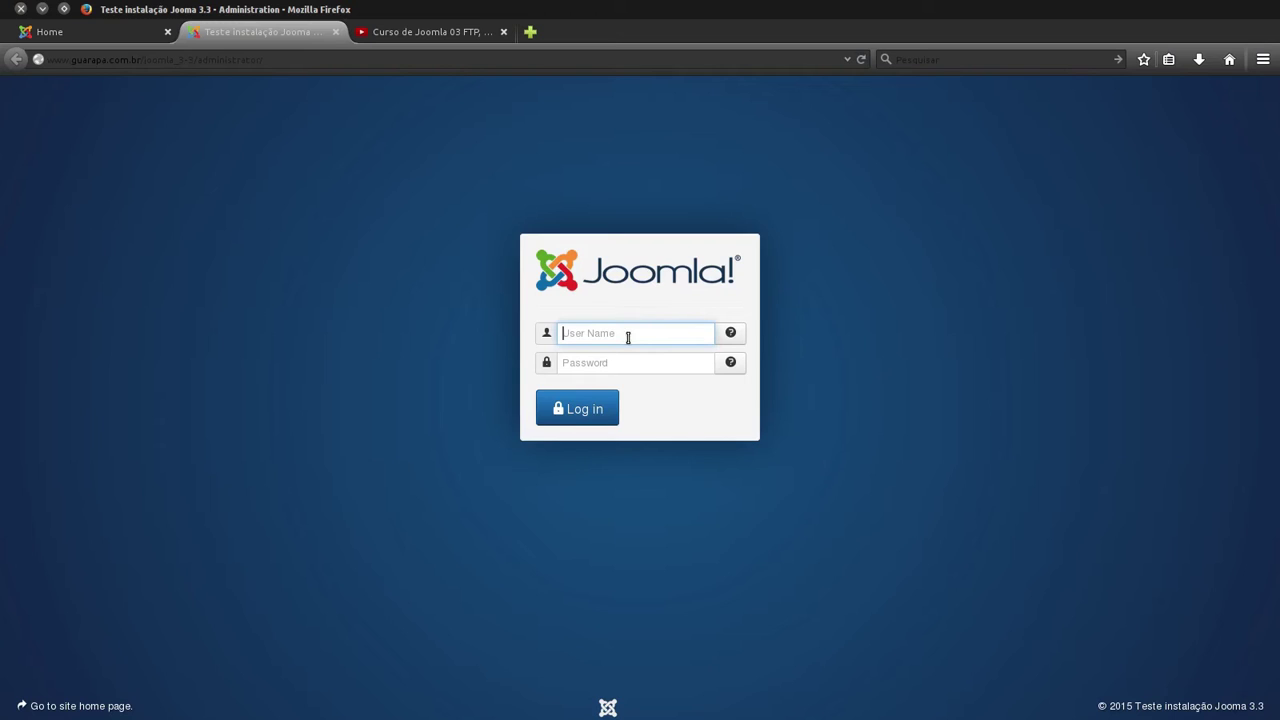
pyautogui.click(617, 364)
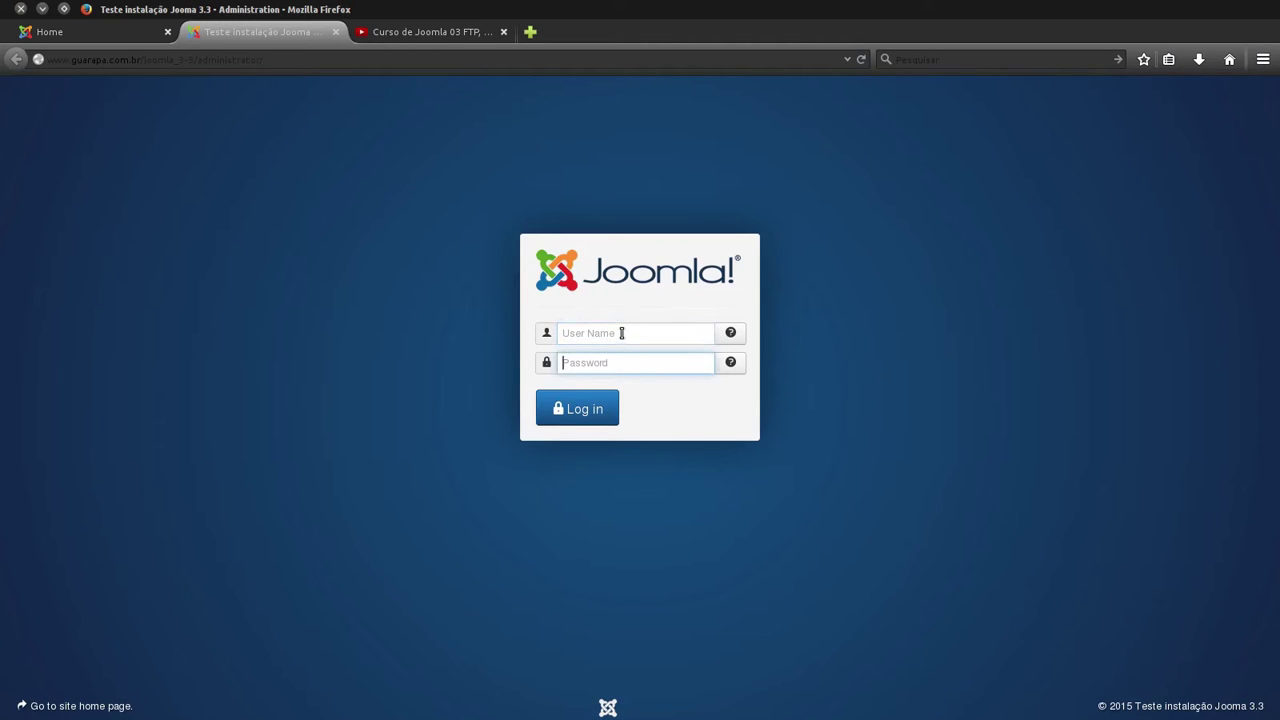
pyautogui.click(623, 334)
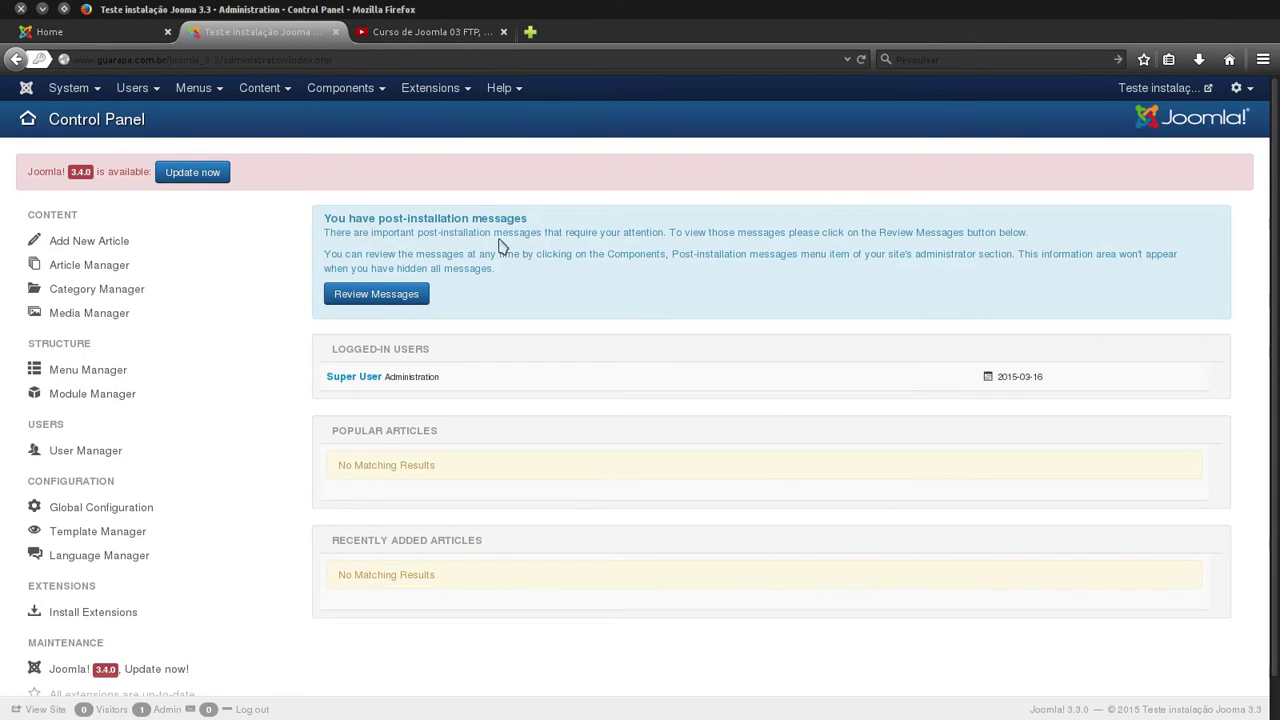
# Upload and install gantry-4.1.29-bundle.zip from the Gantry-framework-3-3 folder through the Extension Manager.
pyautogui.click(428, 89)
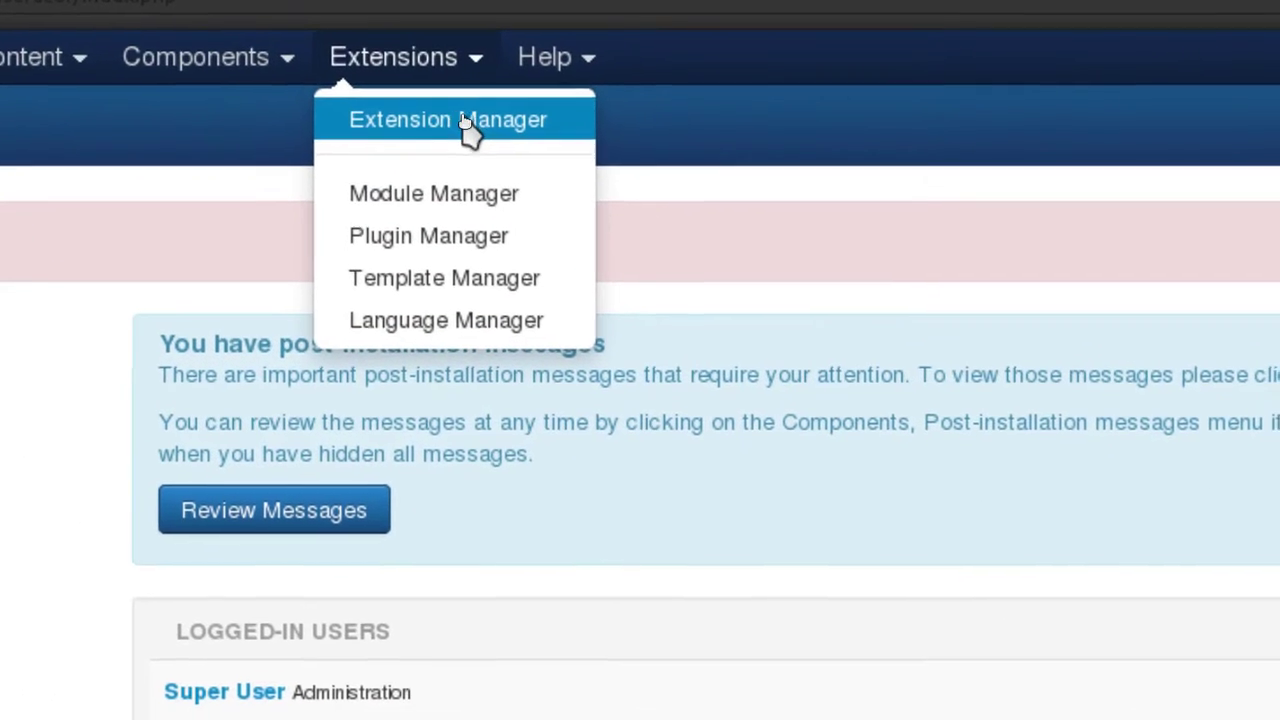
pyautogui.click(462, 124)
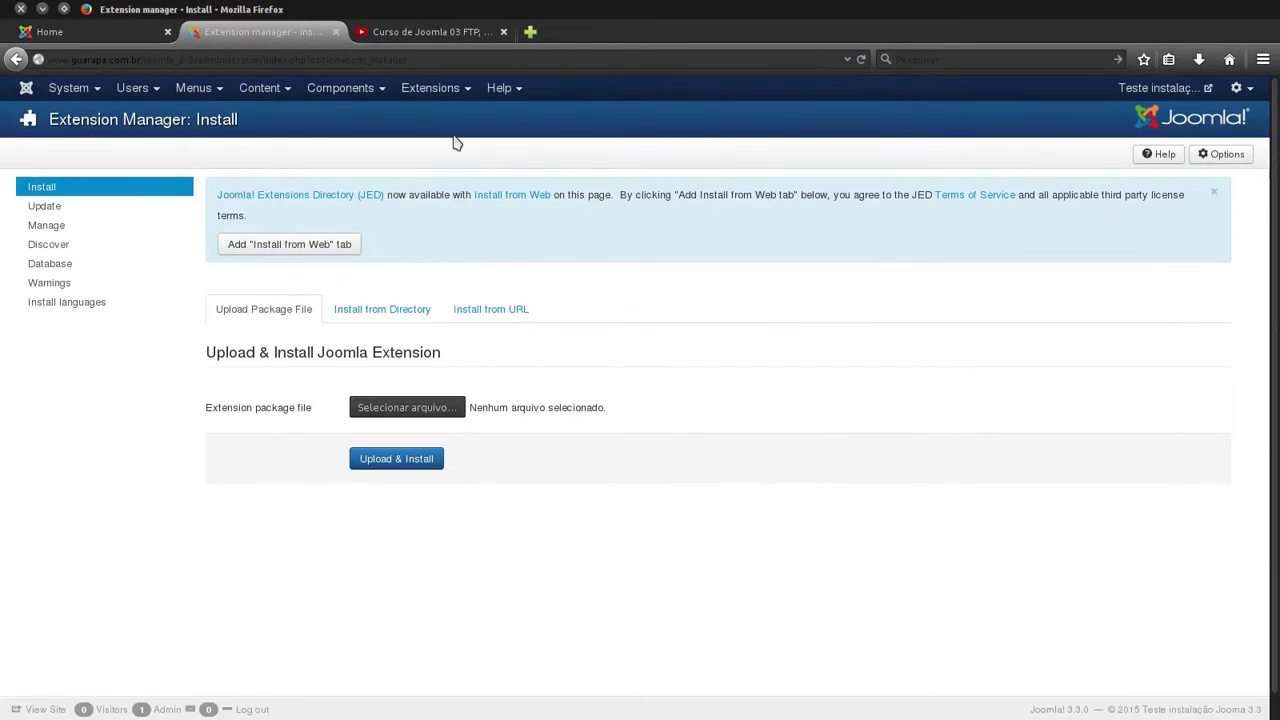
pyautogui.click(438, 410)
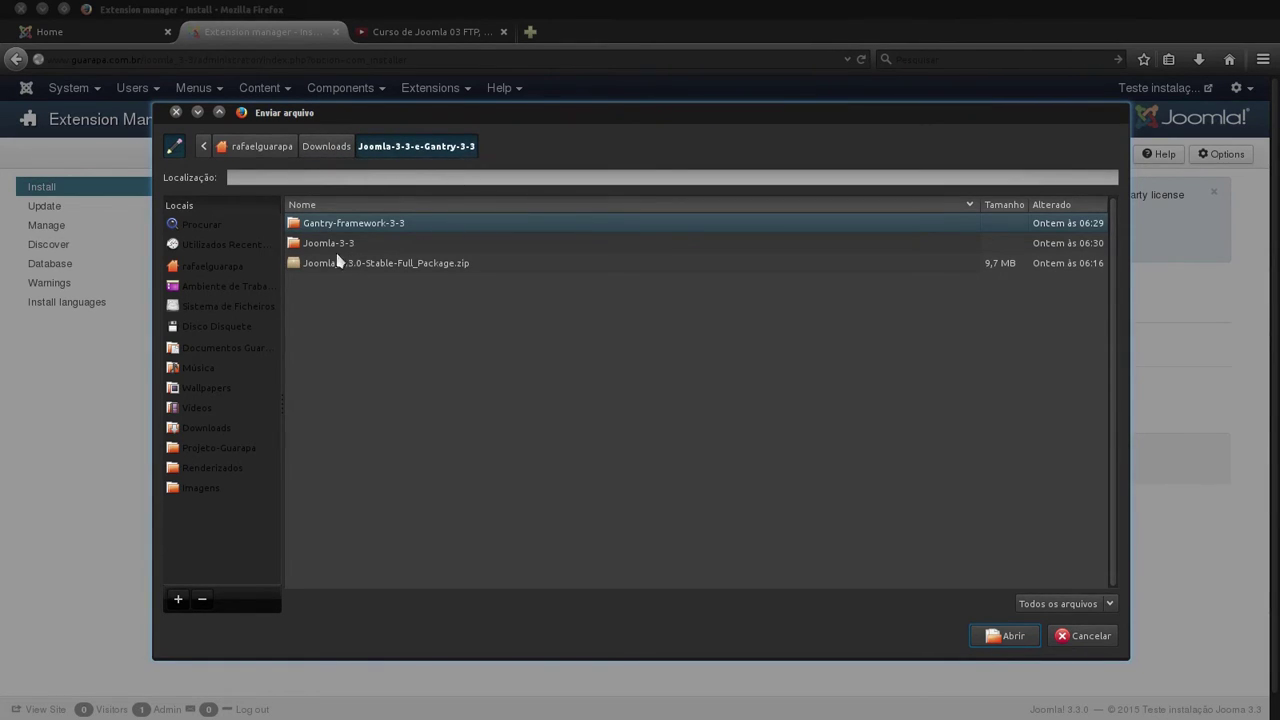
pyautogui.doubleClick(380, 226)
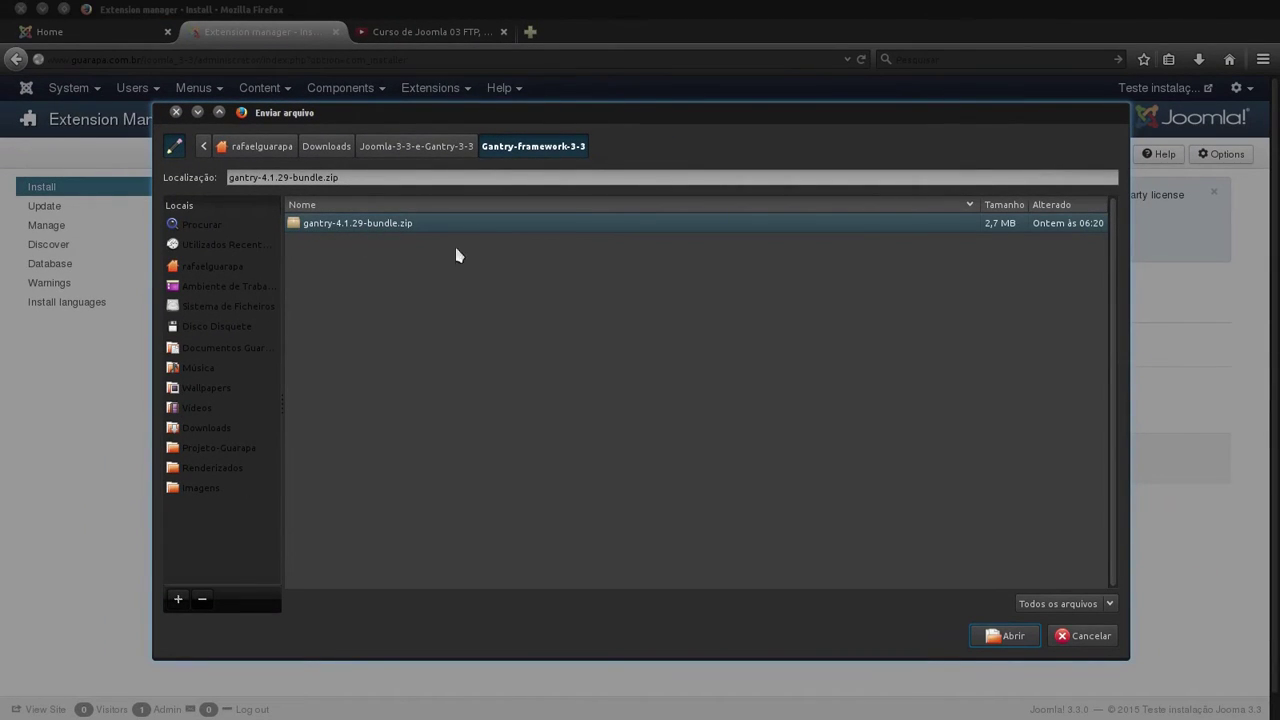
pyautogui.click(990, 636)
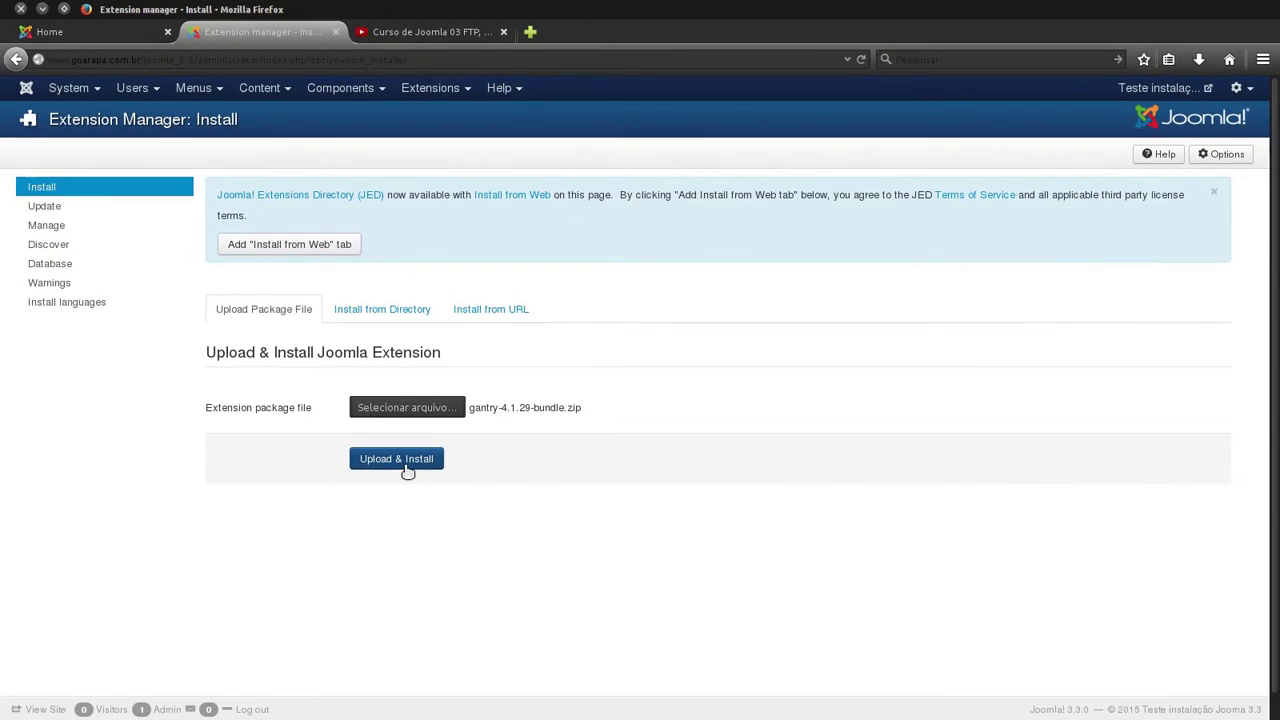
pyautogui.click(430, 466)
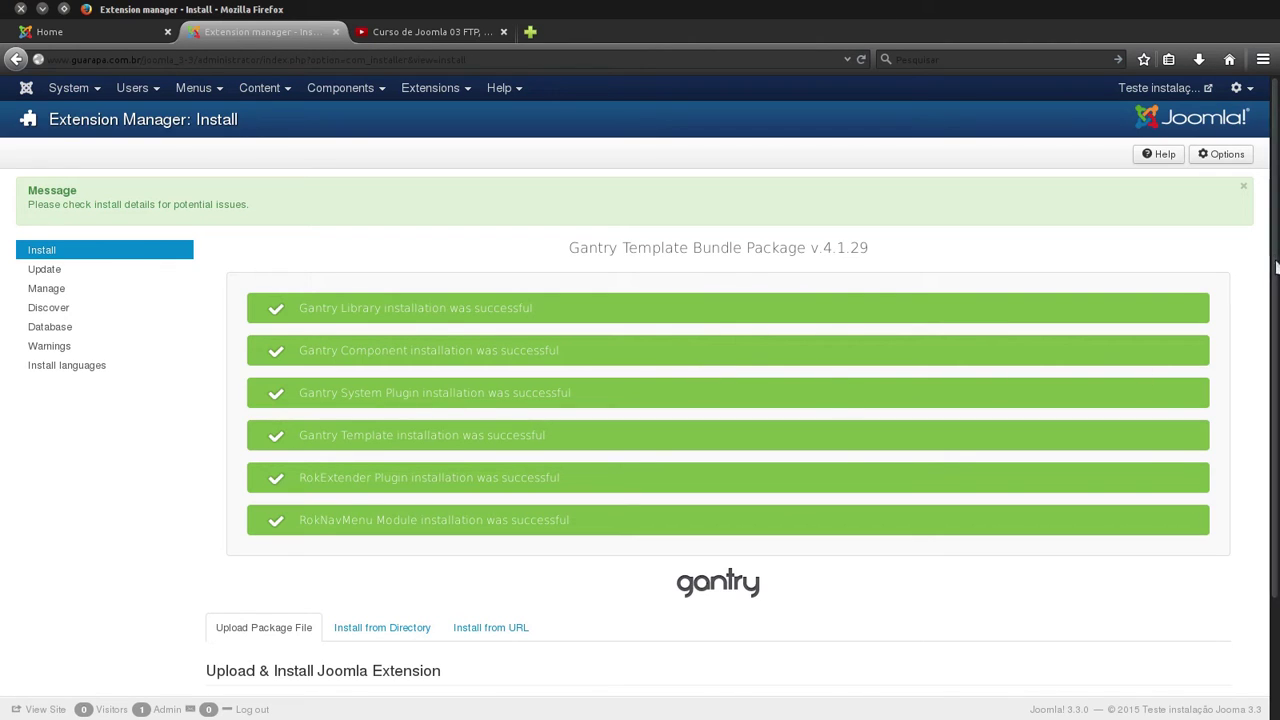
# Review the Gantry bundle's installation results, look at the site's Home page and return to the administration.
pyautogui.scroll(-3, 1273, 400)
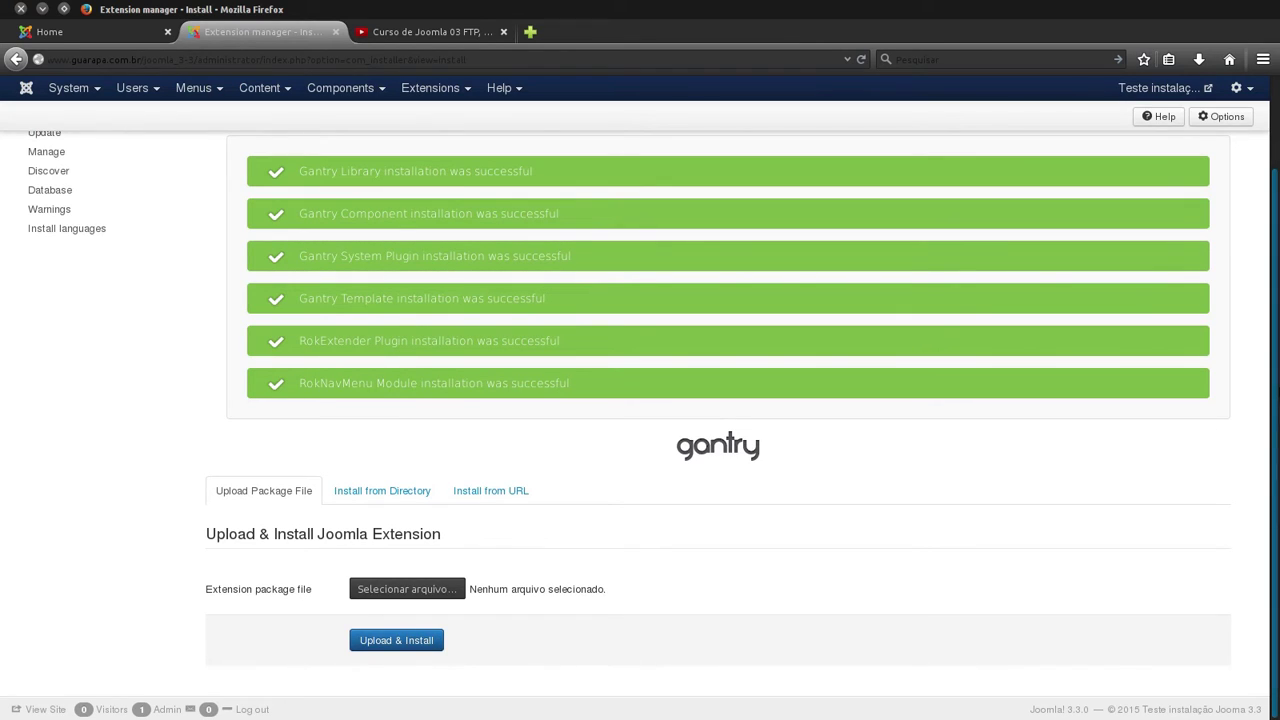
pyautogui.scroll(2, 951, 357)
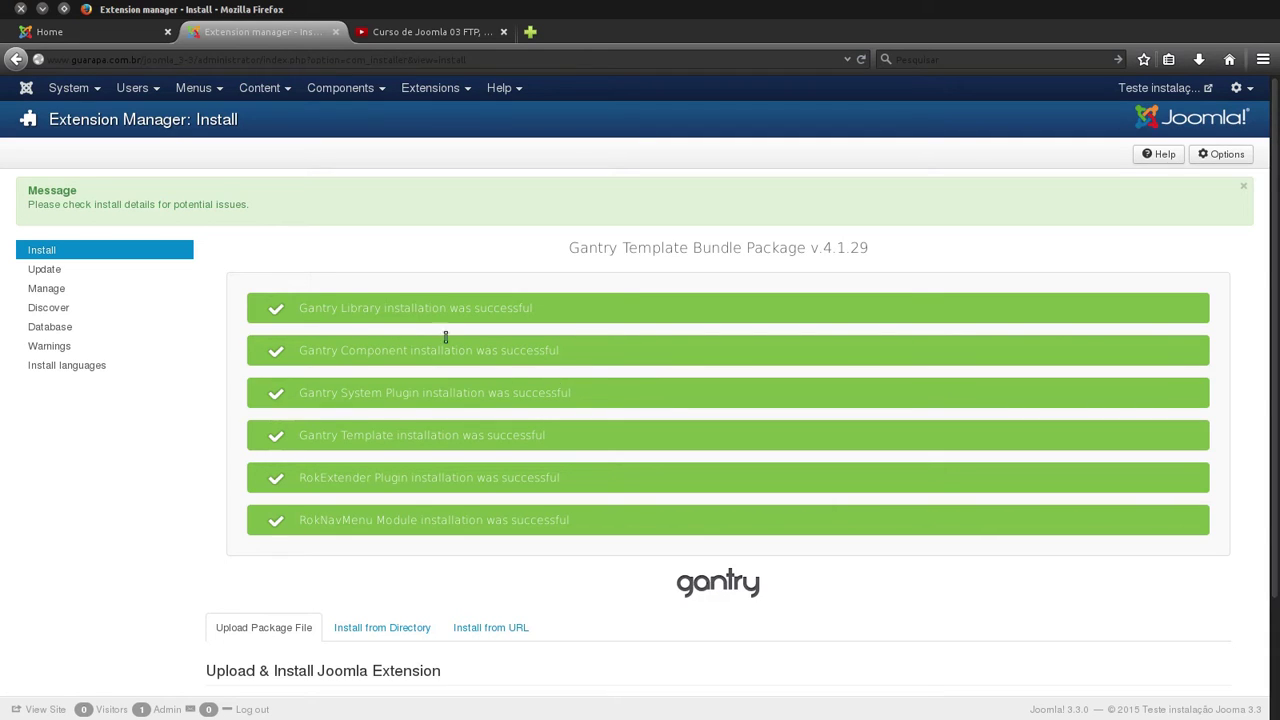
pyautogui.click(98, 38)
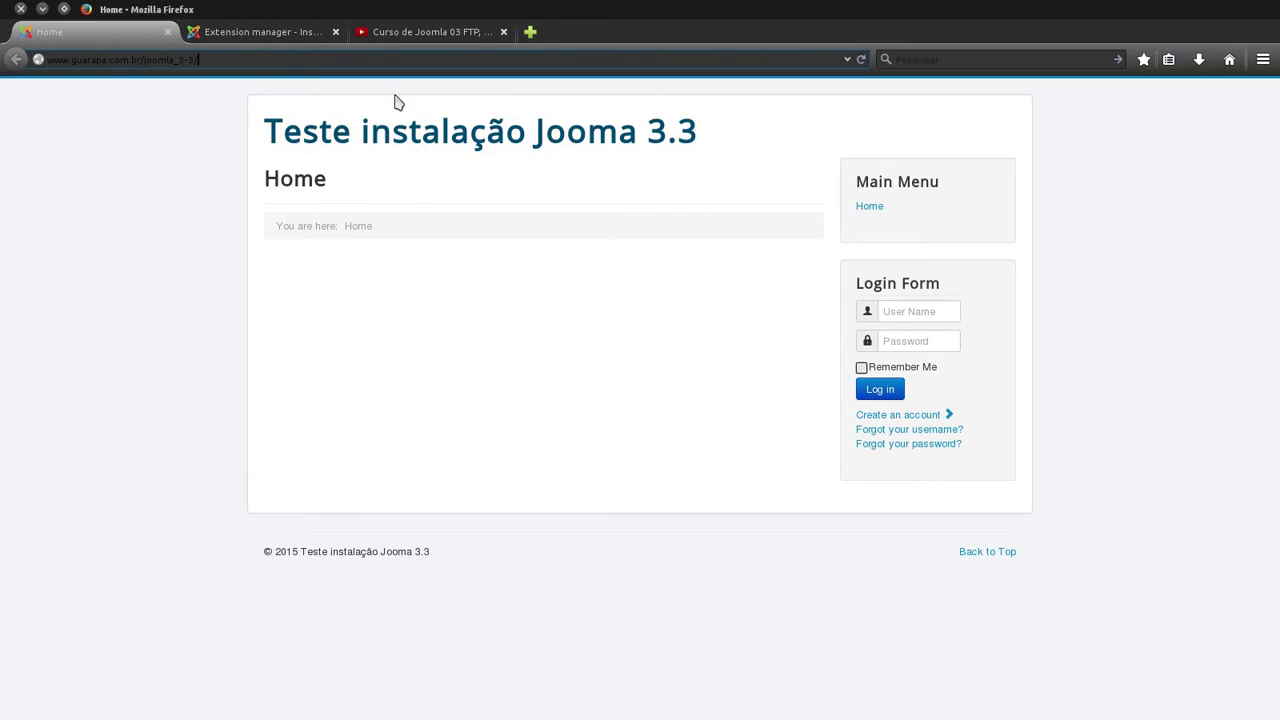
pyautogui.click(255, 32)
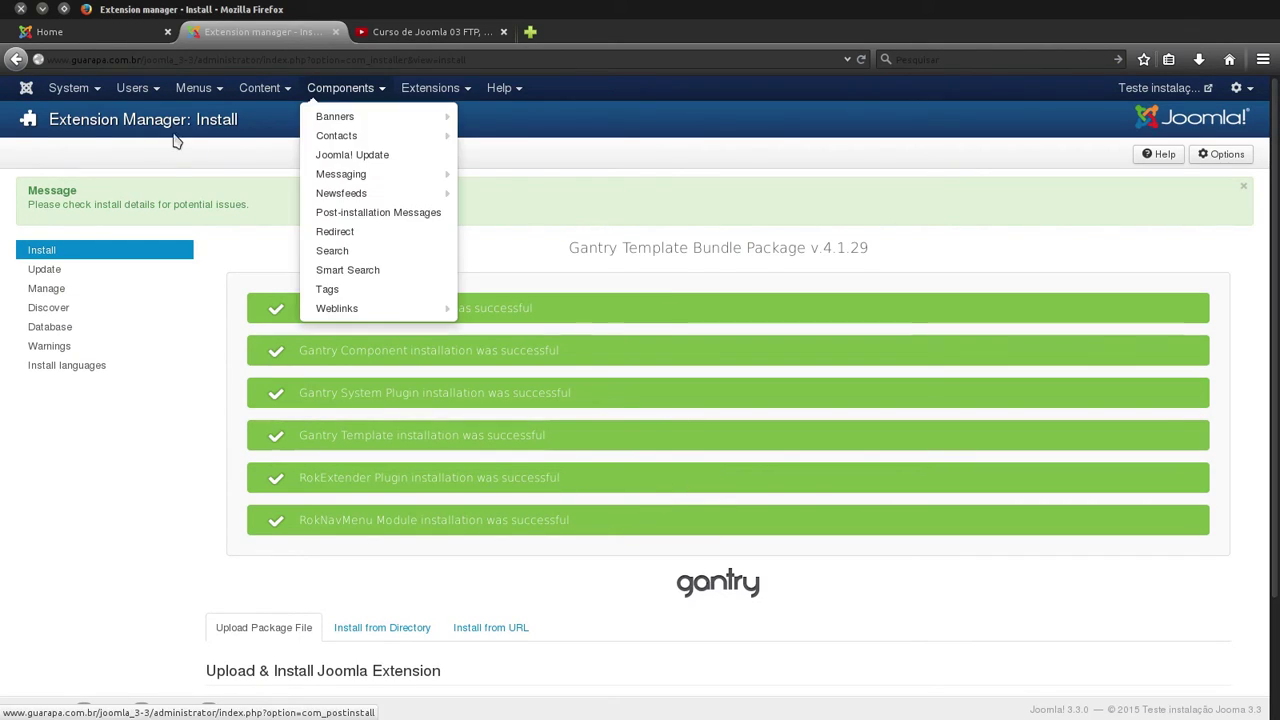
# Return to the administration Control Panel and open the Template Manager's style list.
pyautogui.click(27, 89)
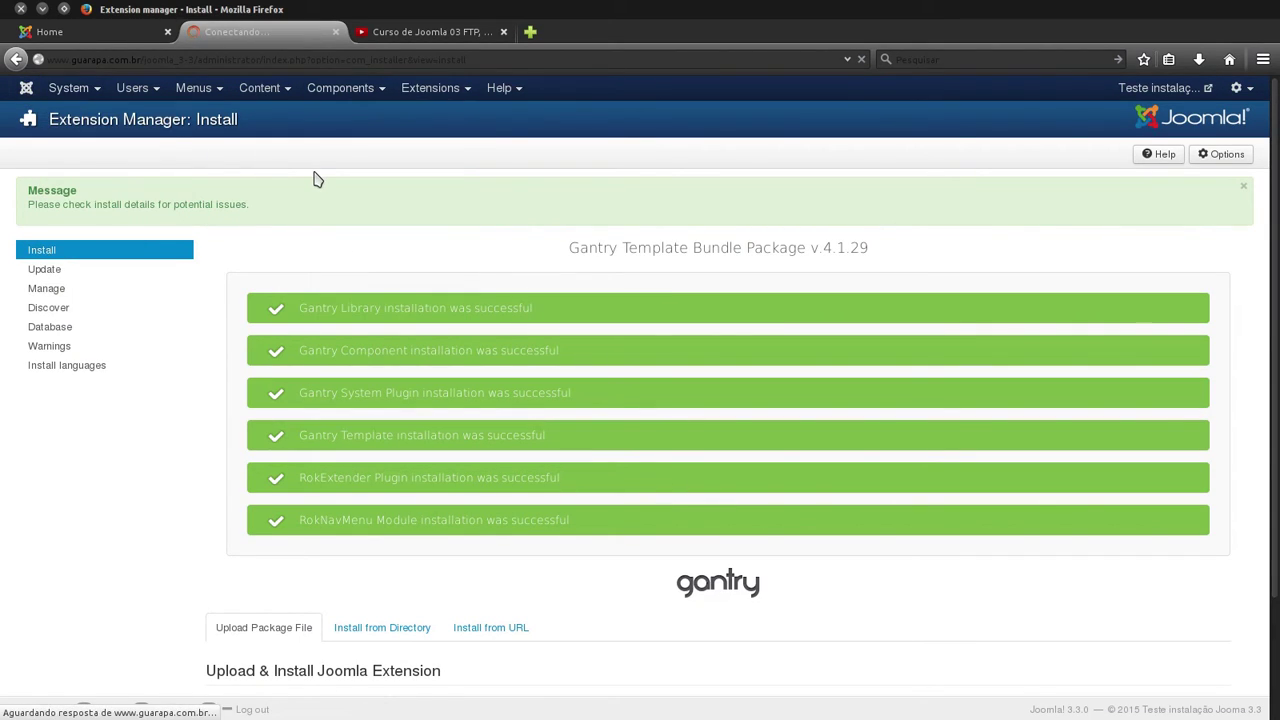
pyautogui.moveTo(434, 91)
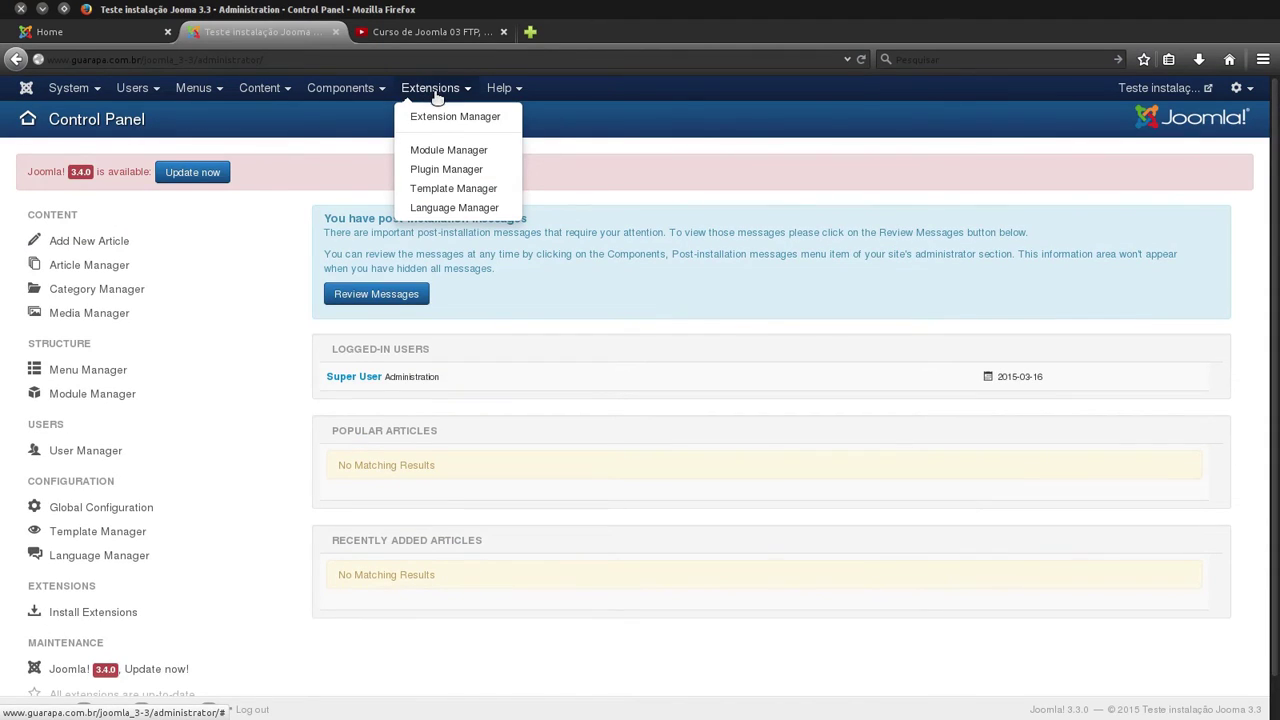
pyautogui.click(432, 190)
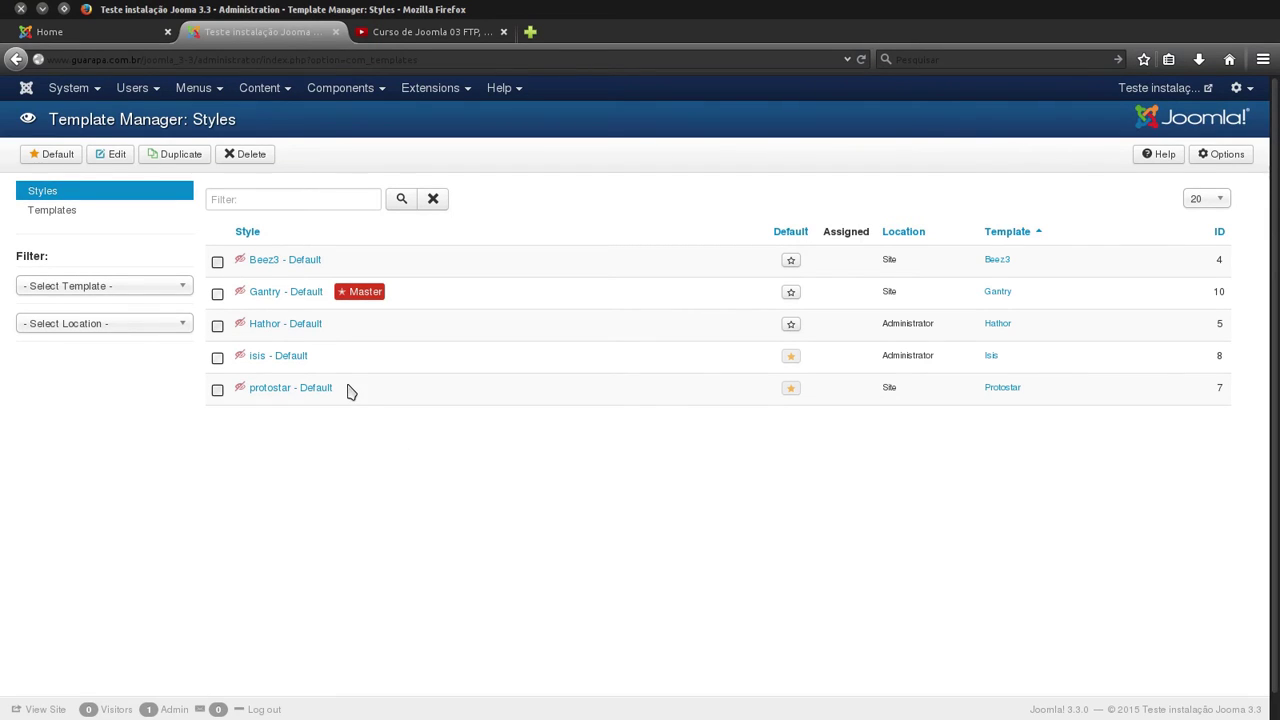
# Compare the protostar - Default style entry in the Template Manager with the look of the site's Home page.
pyautogui.moveTo(350, 391); pyautogui.dragTo(251, 394)
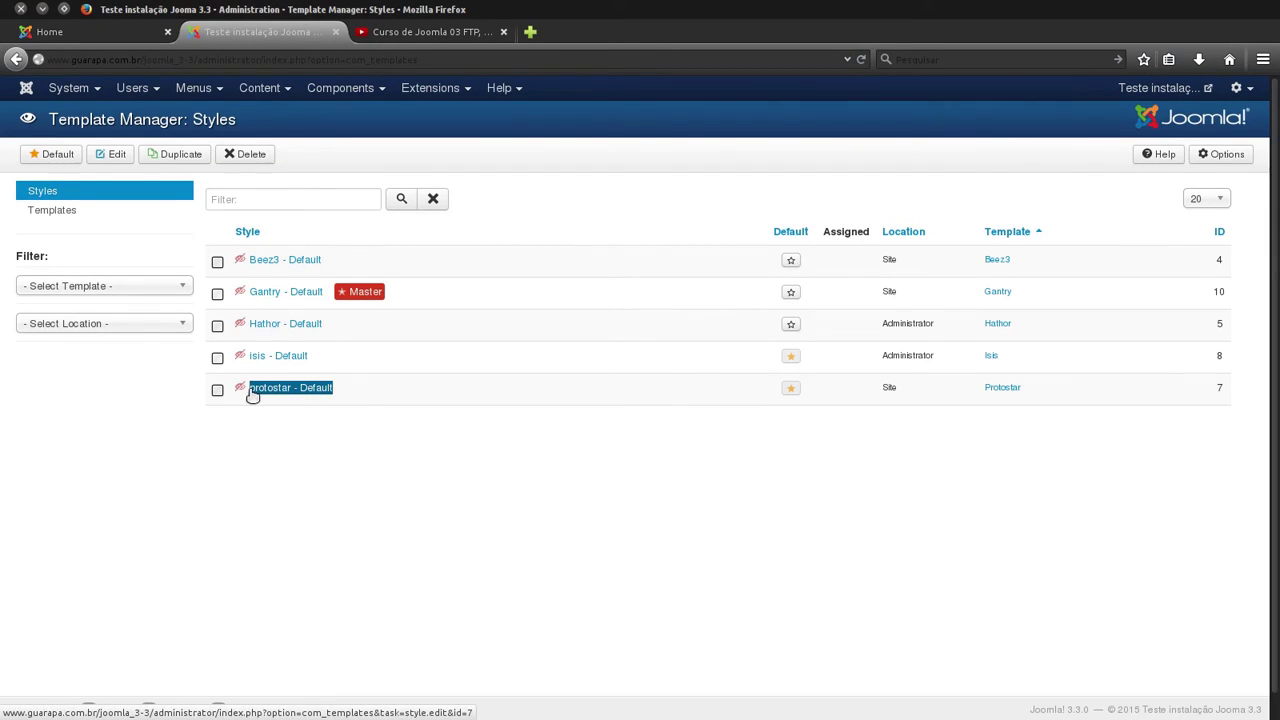
pyautogui.click(104, 34)
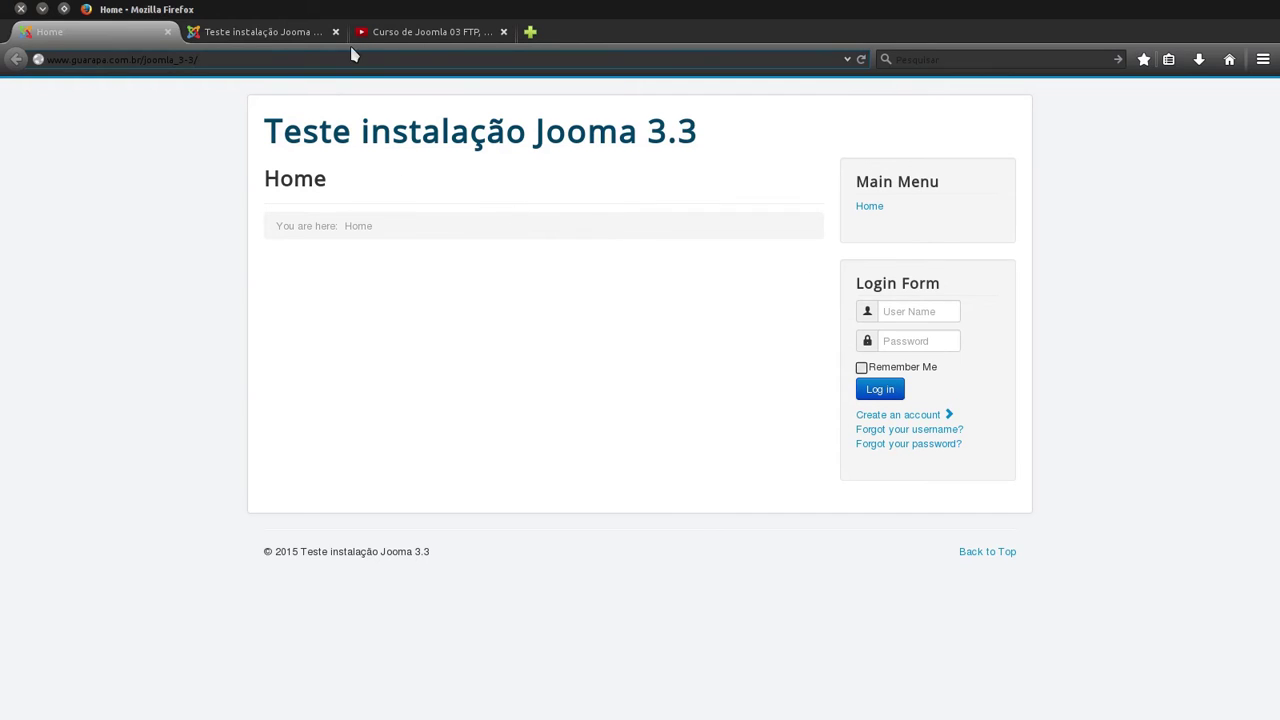
pyautogui.click(277, 33)
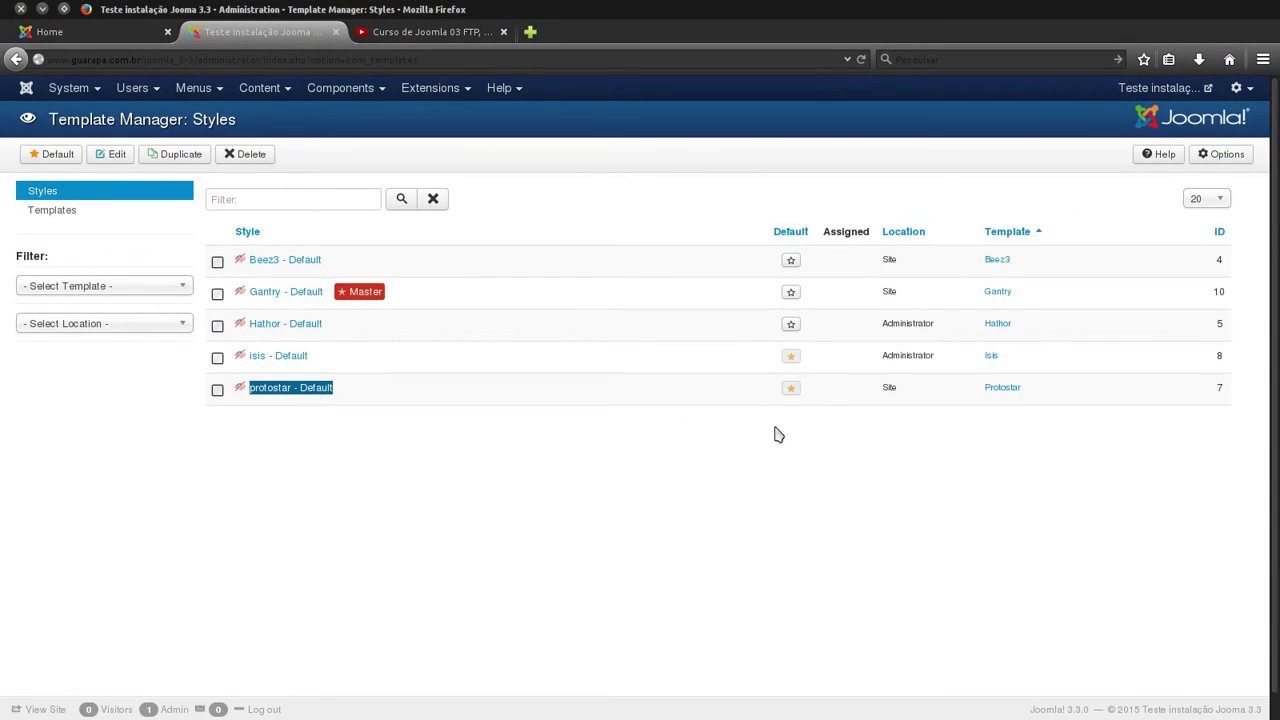
pyautogui.click(690, 526)
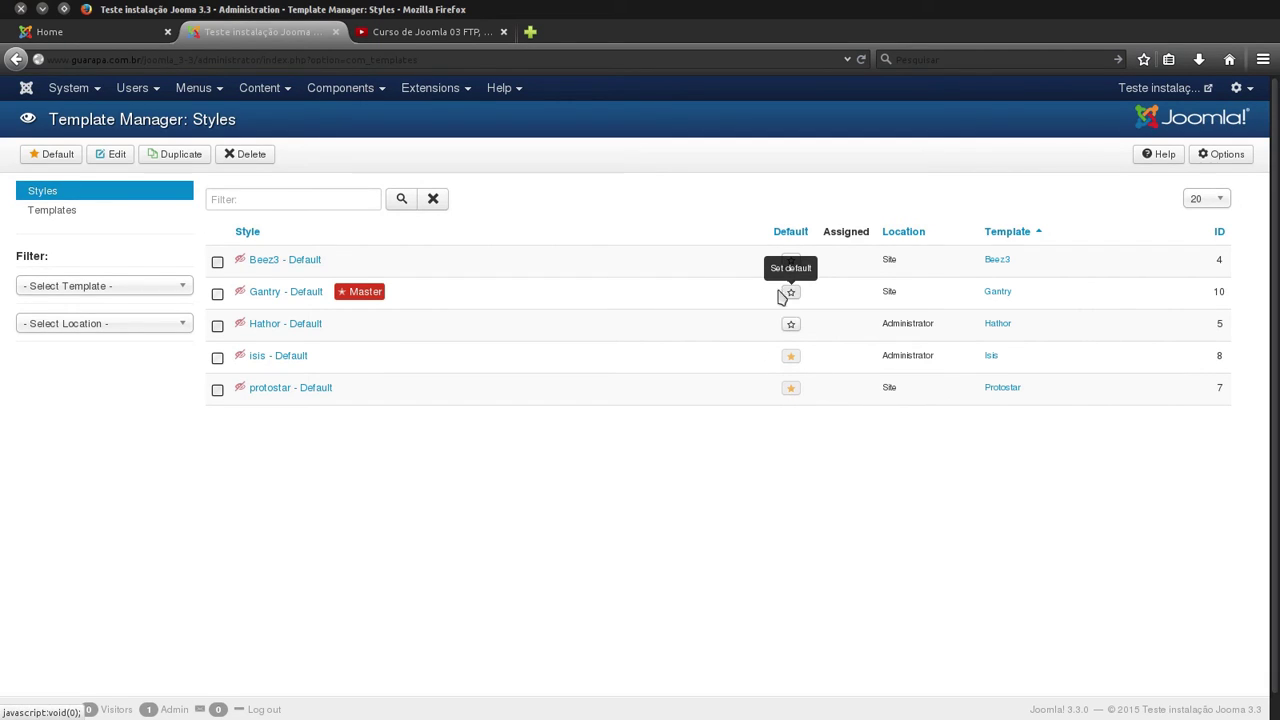
pyautogui.click(98, 32)
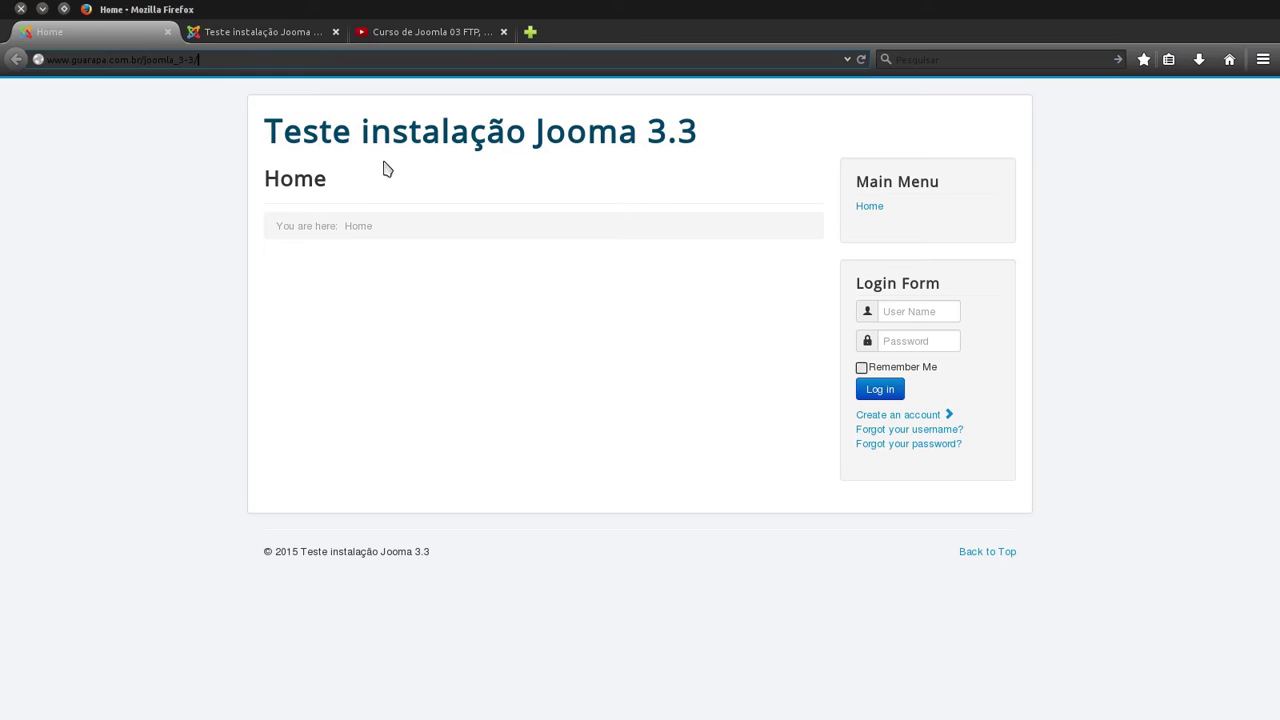
pyautogui.click(262, 32)
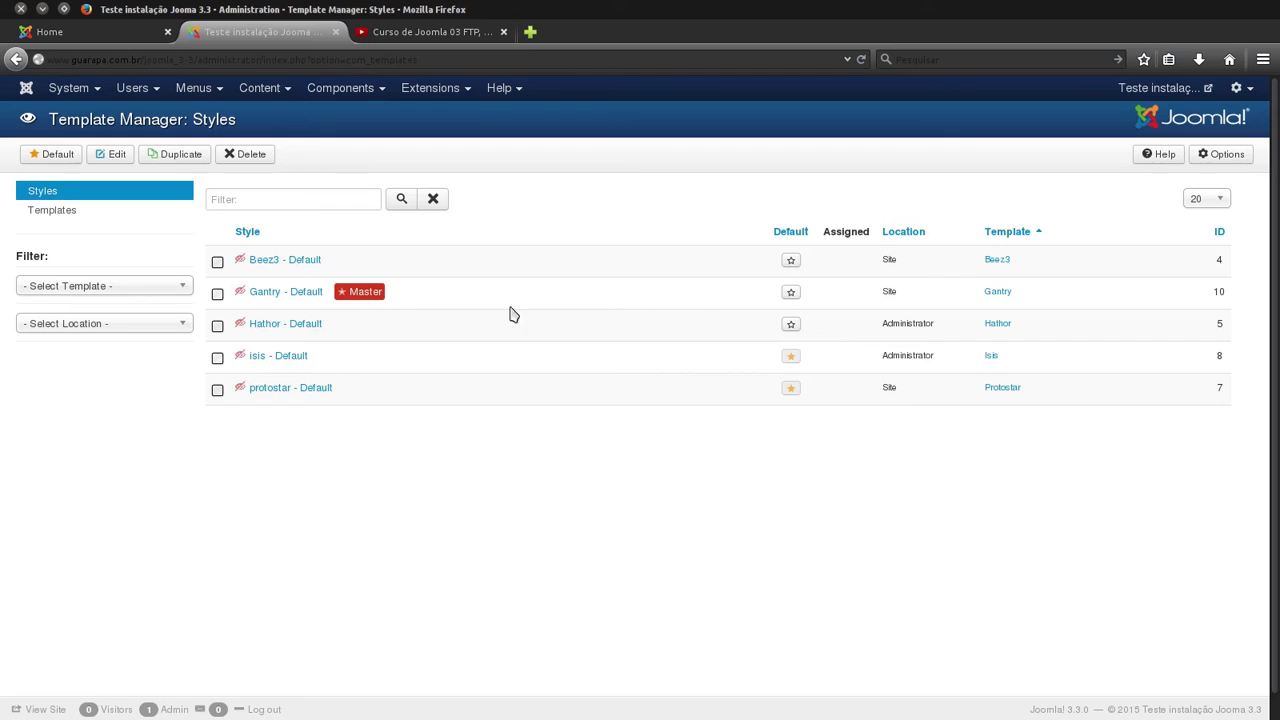
# Set Gantry - Default as the default site style and reload the site's Home page.
pyautogui.click(792, 293)
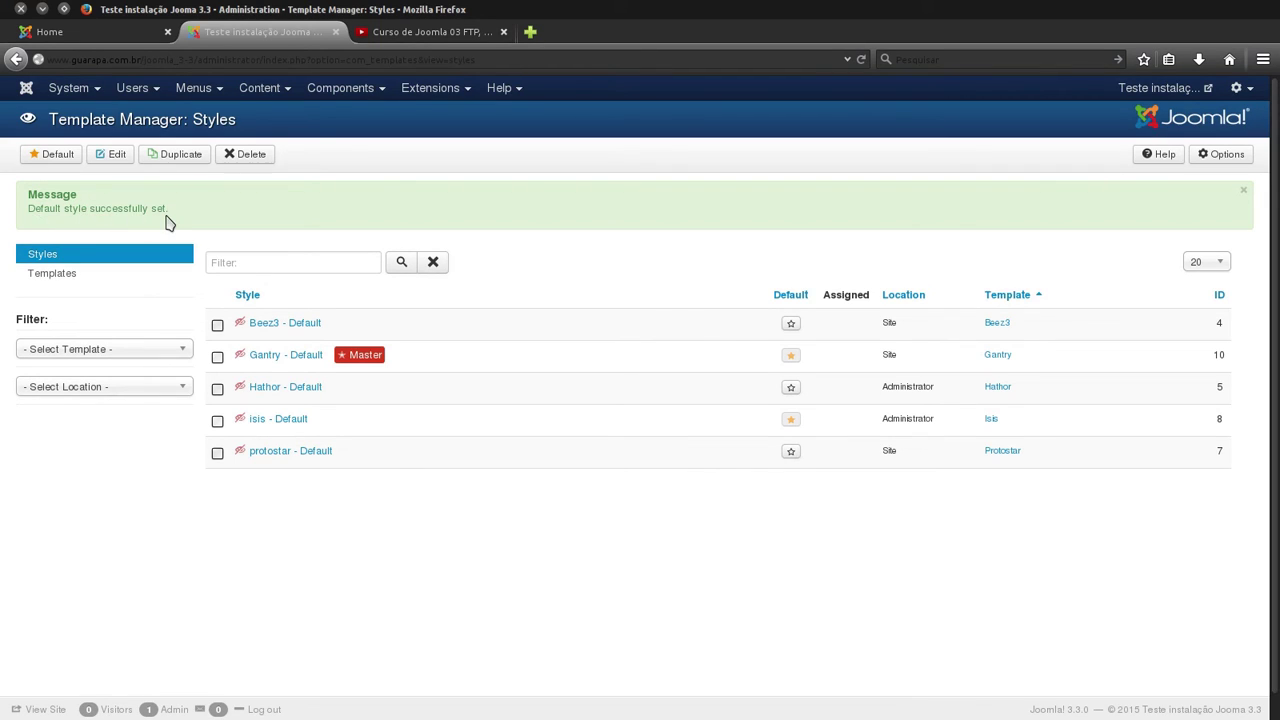
pyautogui.click(124, 40)
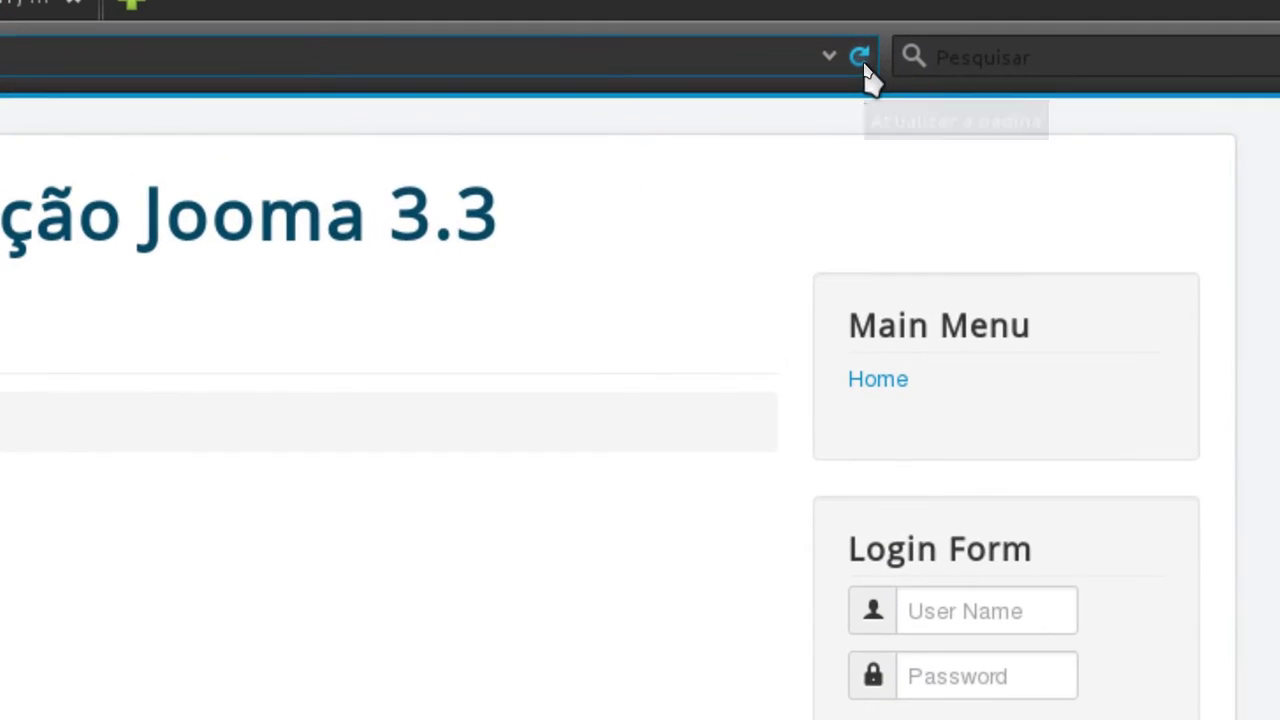
pyautogui.click(864, 64)
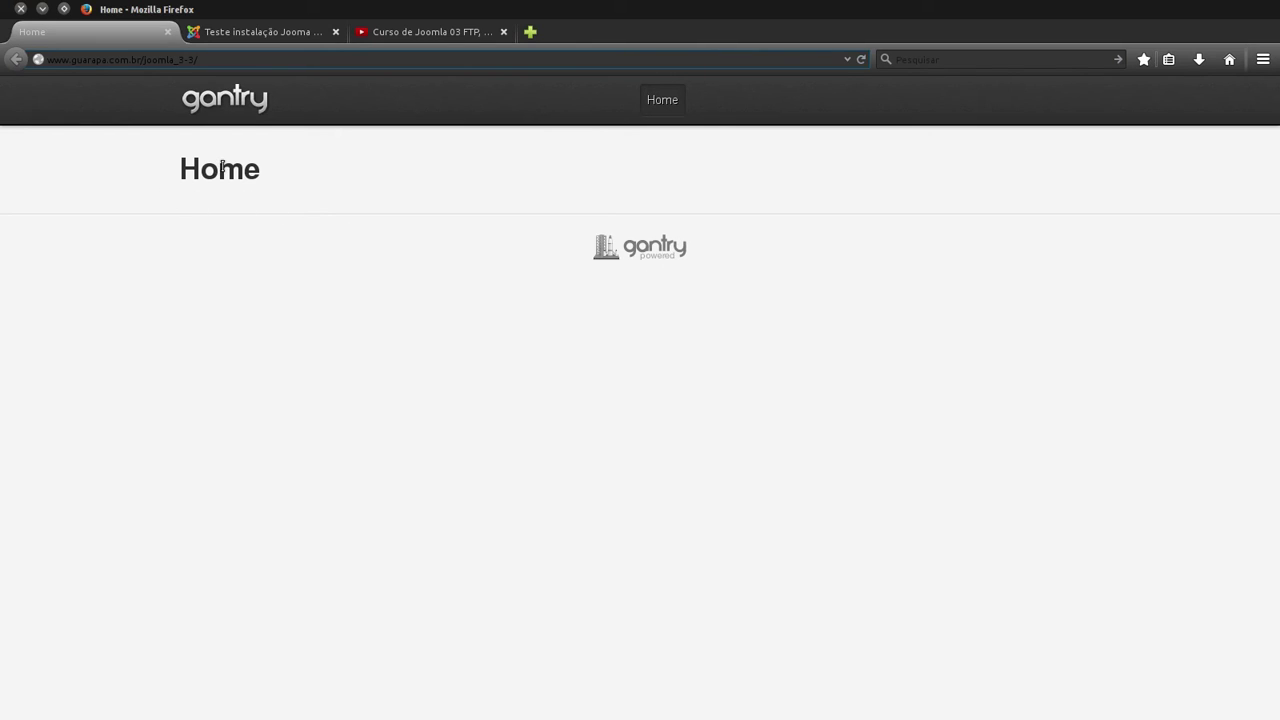
# Open the Gantry - Default style in the Template Manager and examine its Style, Features, Menu and Layouts settings.
pyautogui.click(286, 40)
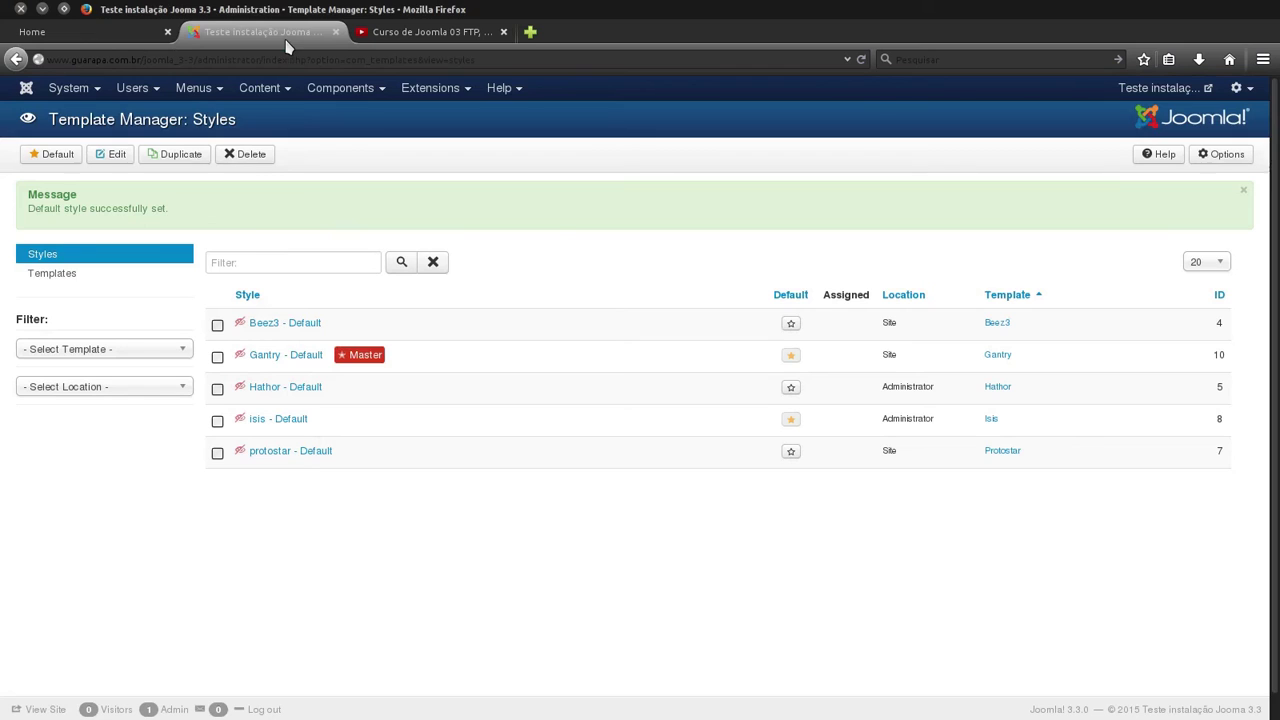
pyautogui.click(280, 362)
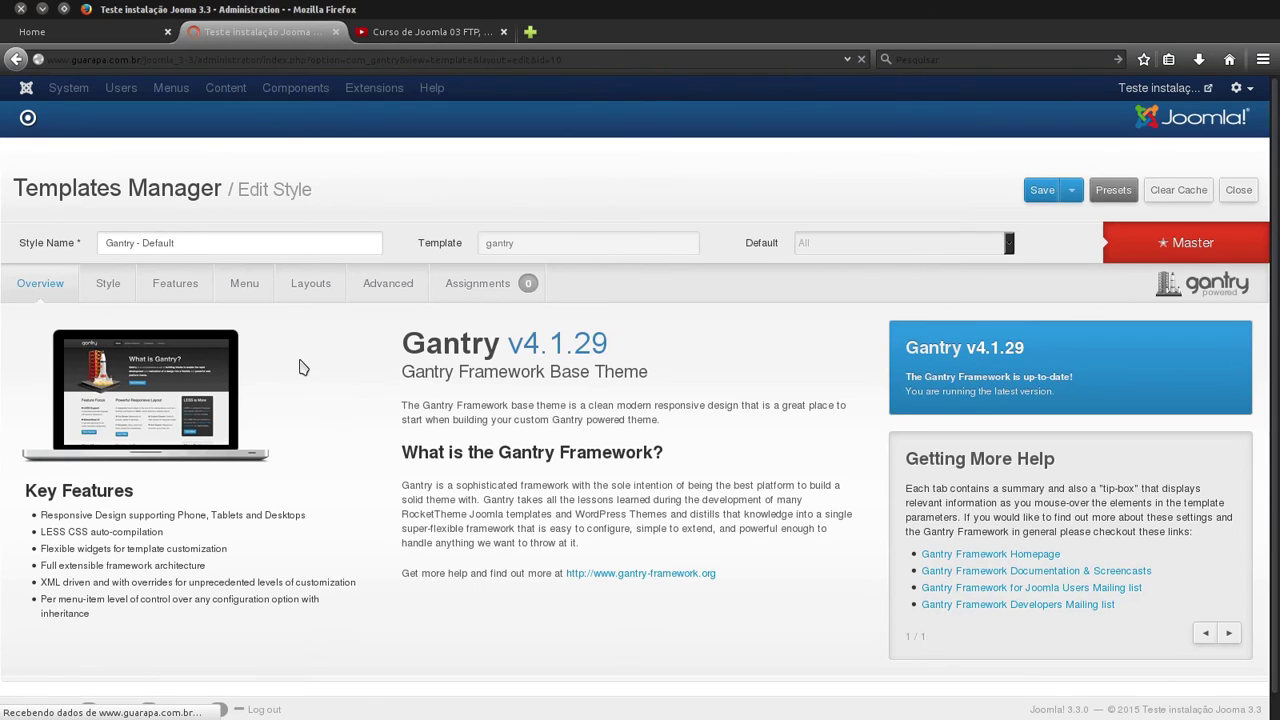
pyautogui.click(107, 286)
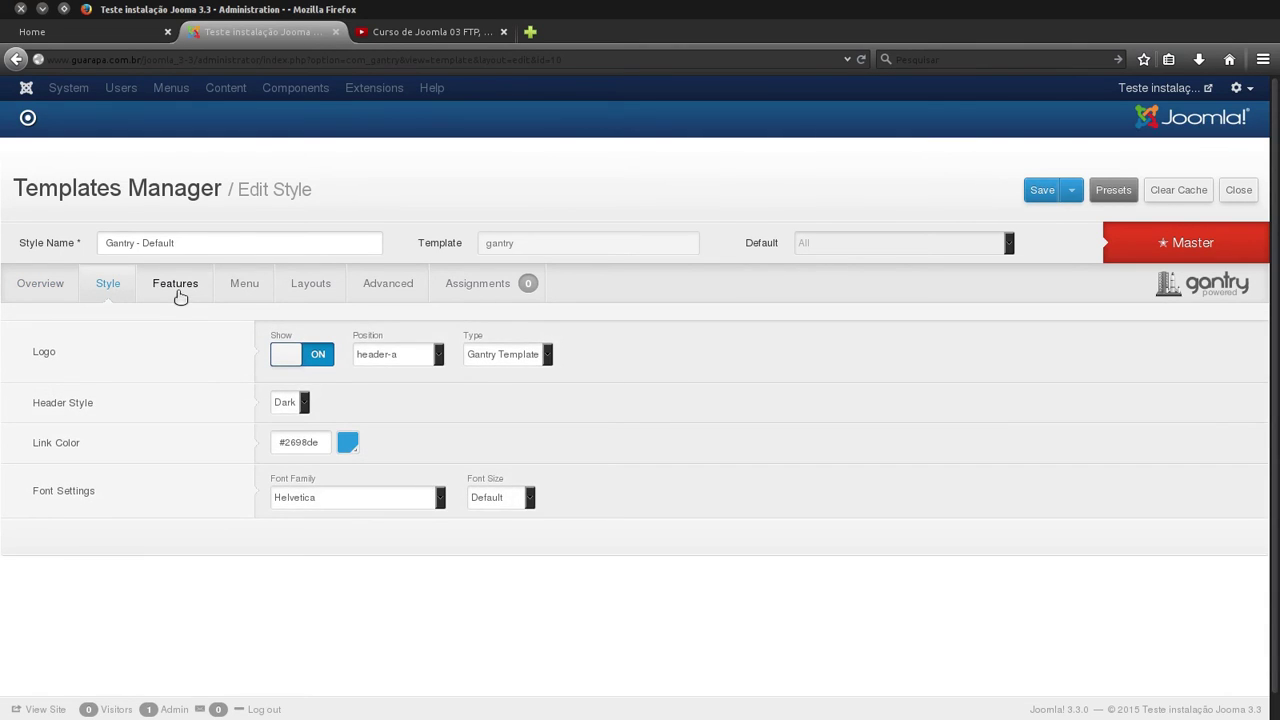
pyautogui.click(176, 290)
pyautogui.click(246, 290)
pyautogui.click(312, 285)
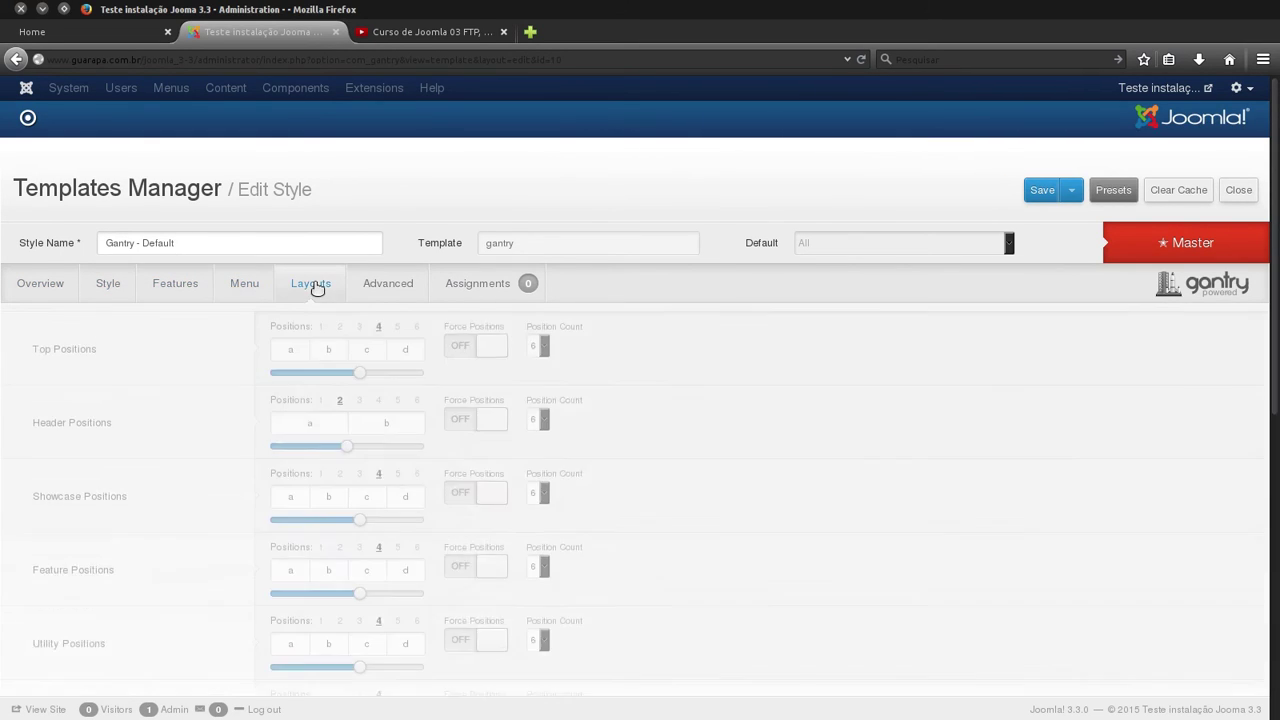
# Enlarge the site's Home page until the Gantry template switches to its responsive mobile layout.
pyautogui.click(111, 38)
pyautogui.hotkey('ctrl', '+')
pyautogui.hotkey('ctrl', '+')
pyautogui.hotkey('ctrl', '+')
pyautogui.hotkey('ctrl', '+')
pyautogui.hotkey('ctrl', '+')
pyautogui.hotkey('ctrl', '+')
pyautogui.hotkey('ctrl', '+')
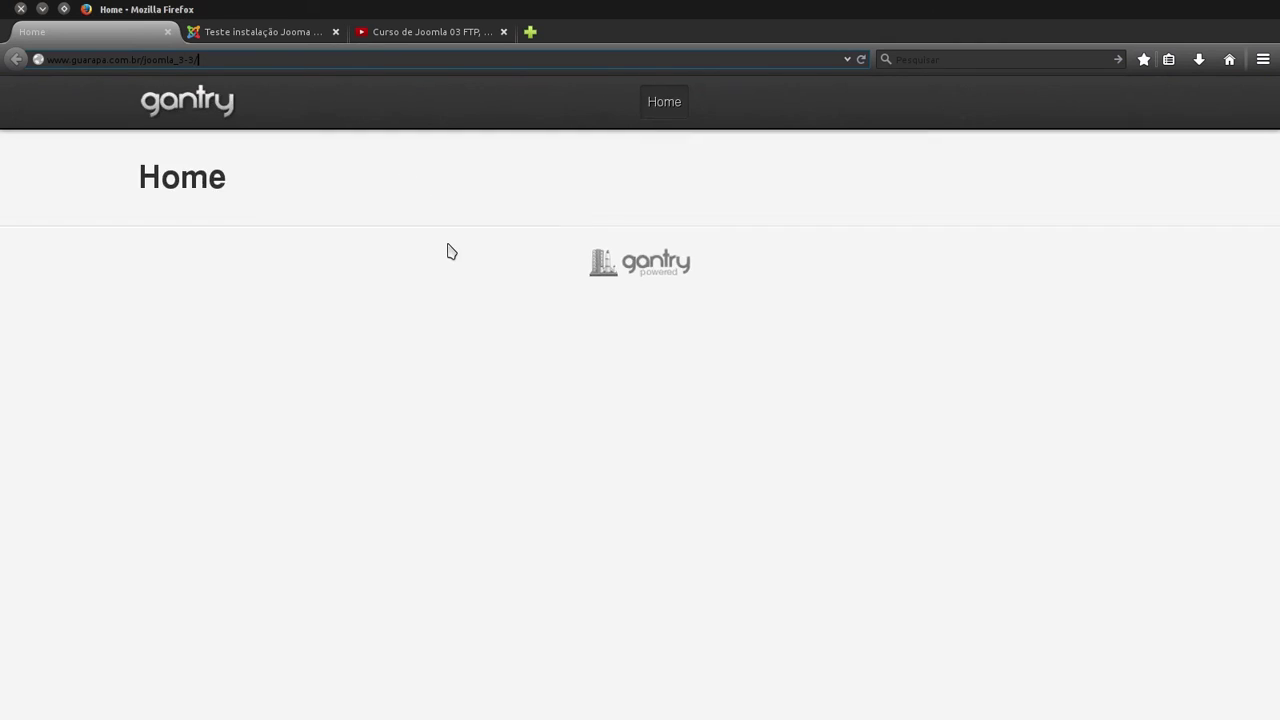
pyautogui.hotkey('ctrl', '+')
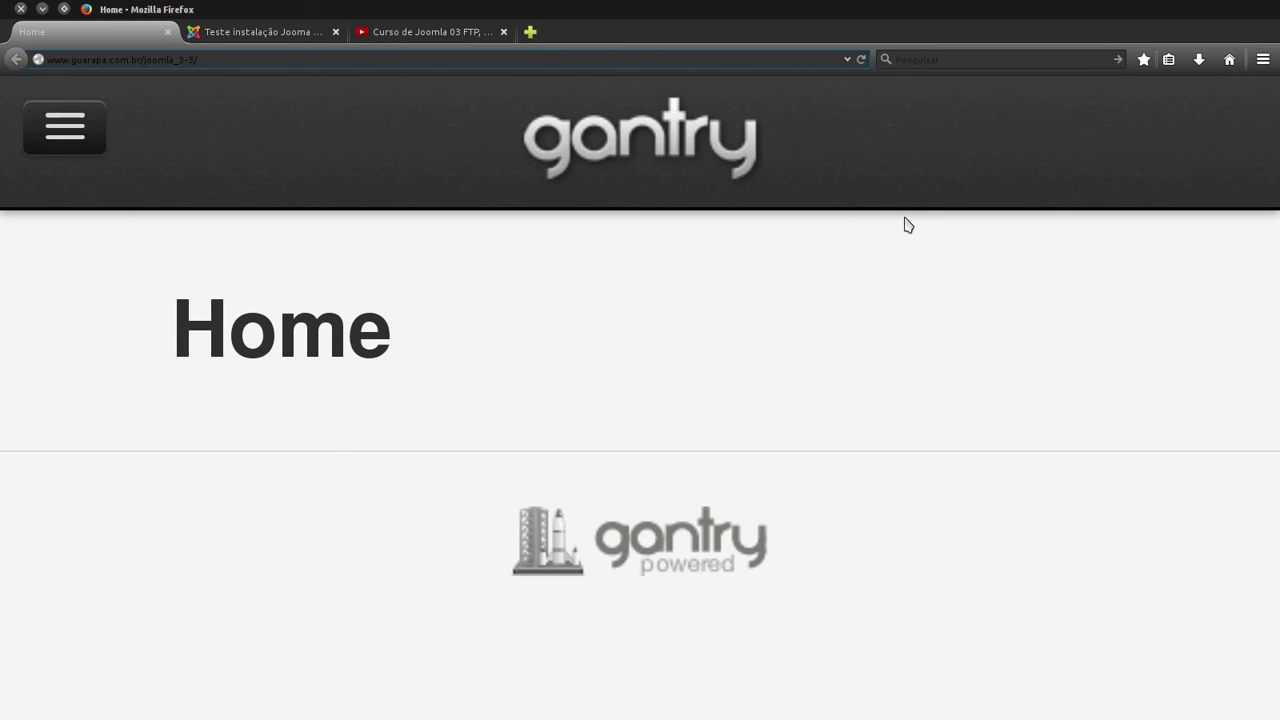
# Expand and collapse the mobile side menu on the Home page, and return the page to its desktop layout.
pyautogui.click(80, 143)
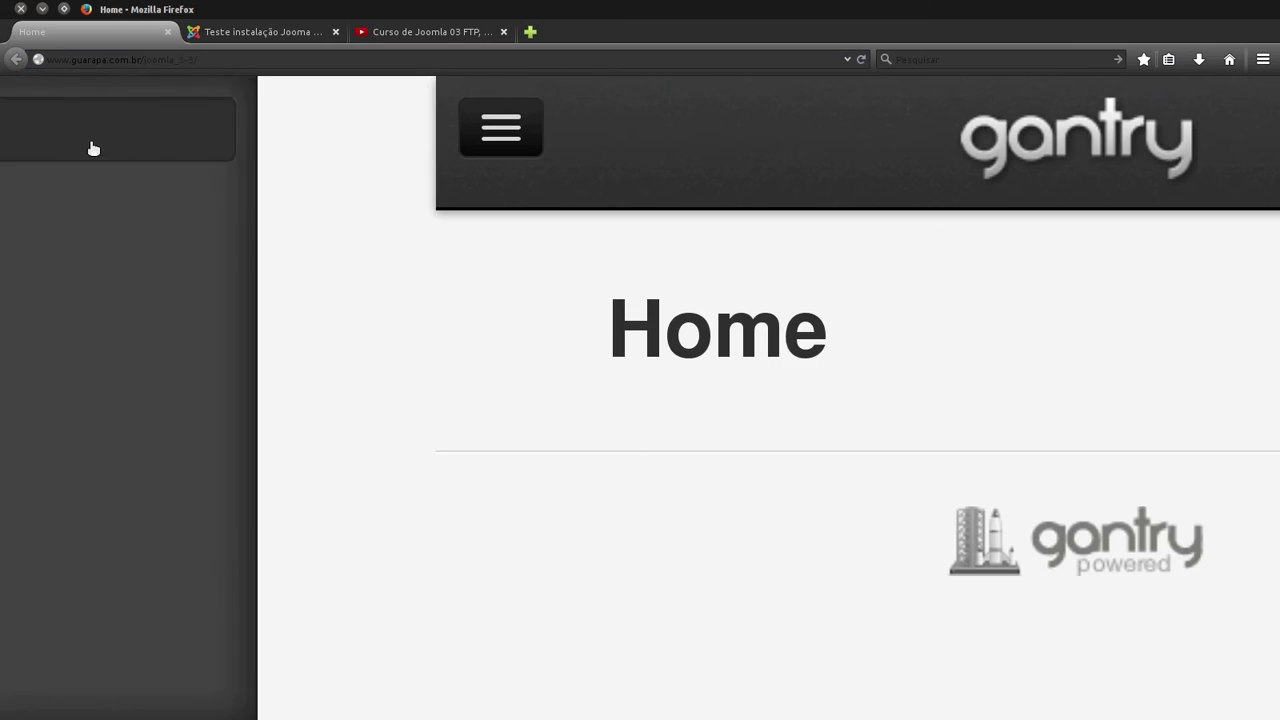
pyautogui.click(488, 132)
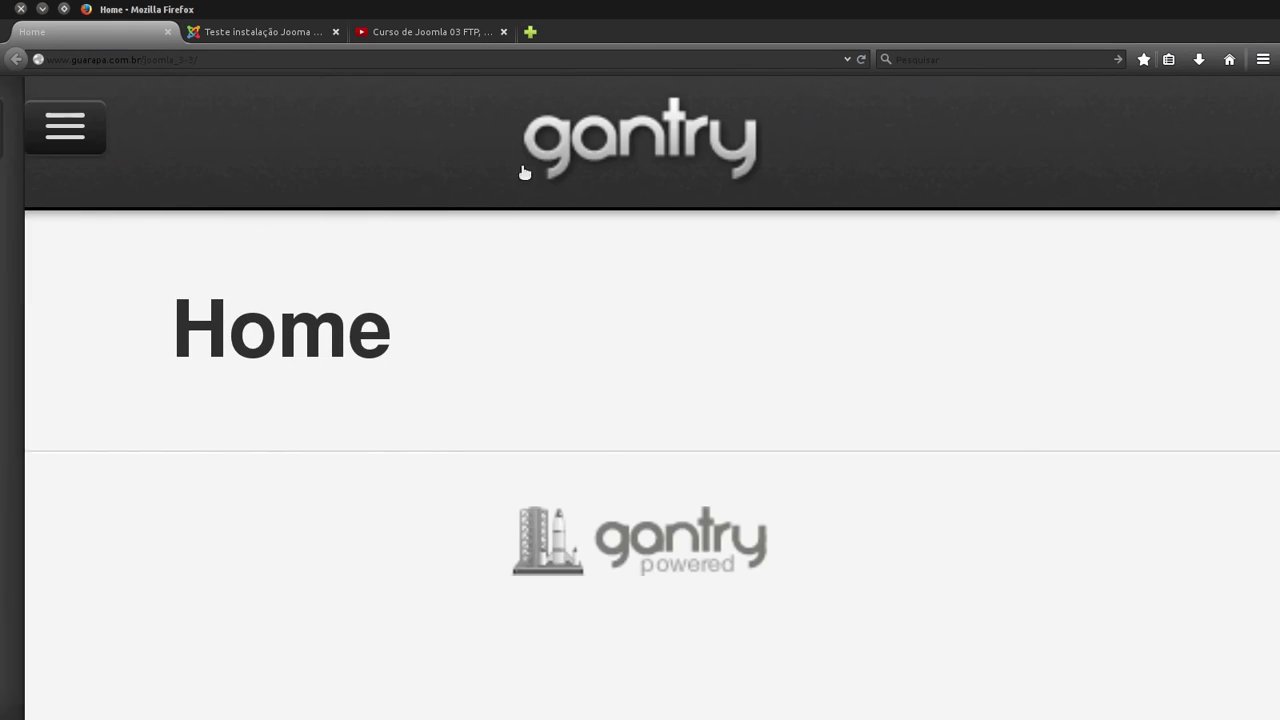
pyautogui.hotkey('ctrl', '-')
pyautogui.hotkey('ctrl', '-')
pyautogui.hotkey('ctrl', '-')
pyautogui.hotkey('ctrl', '-')
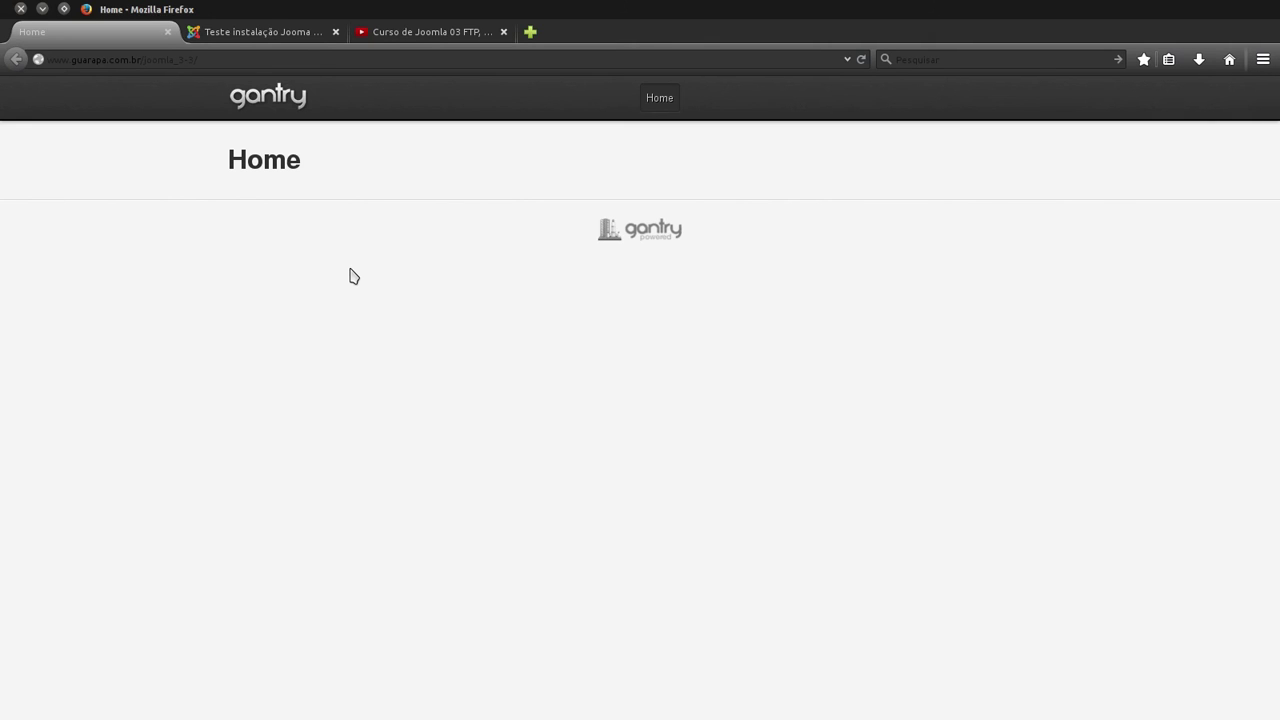
# Return to the Gantry - Default style editor and review its Layouts positions, Advanced options and Style settings.
pyautogui.click(268, 33)
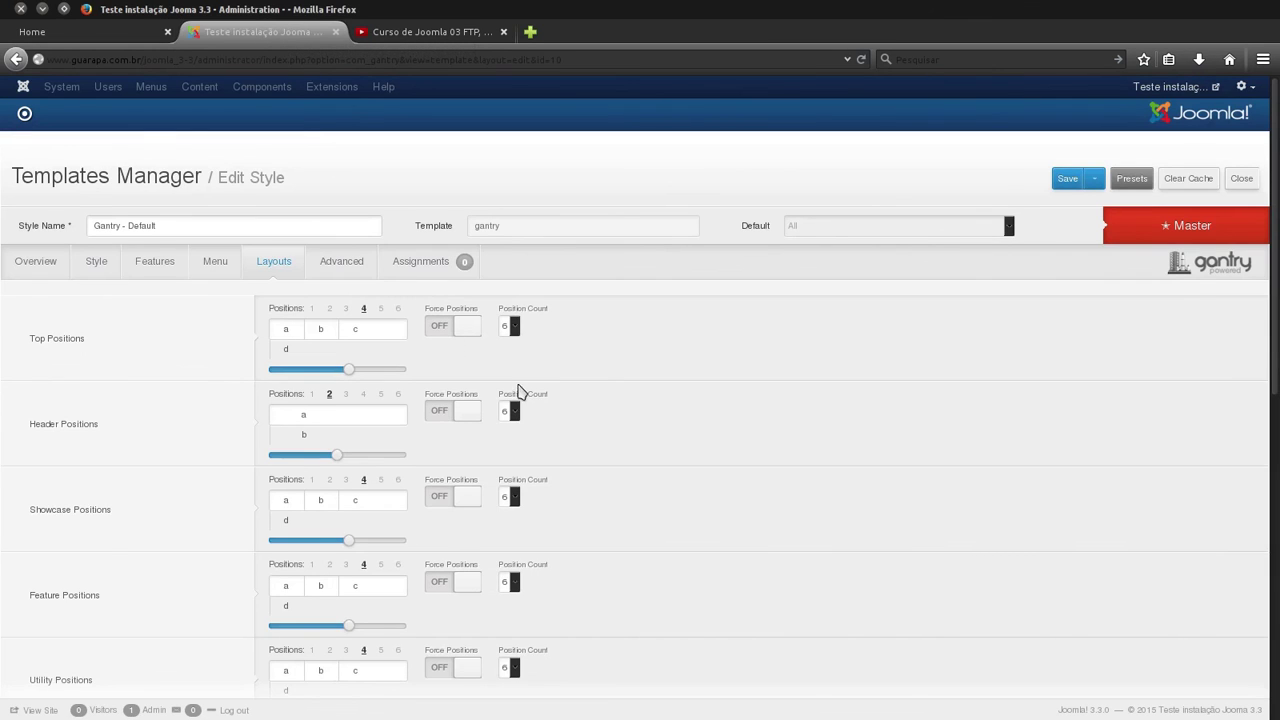
pyautogui.scroll(-8, 640, 400)
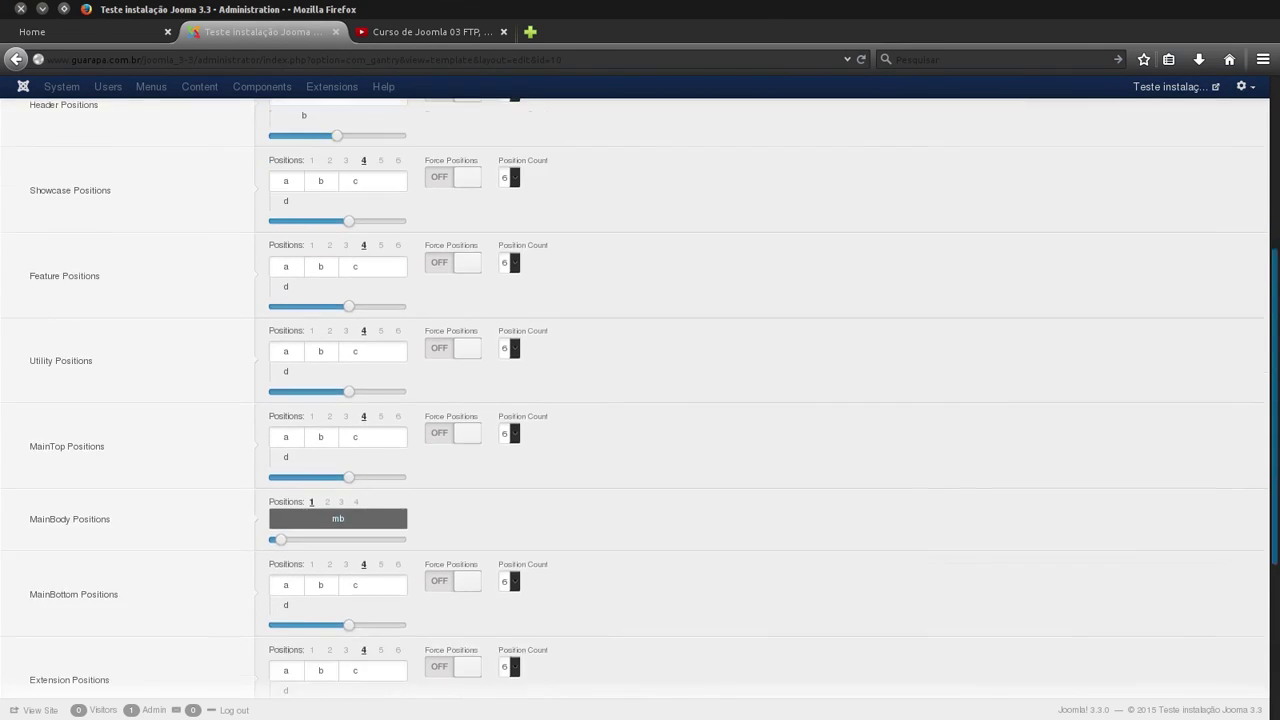
pyautogui.scroll(8, 640, 400)
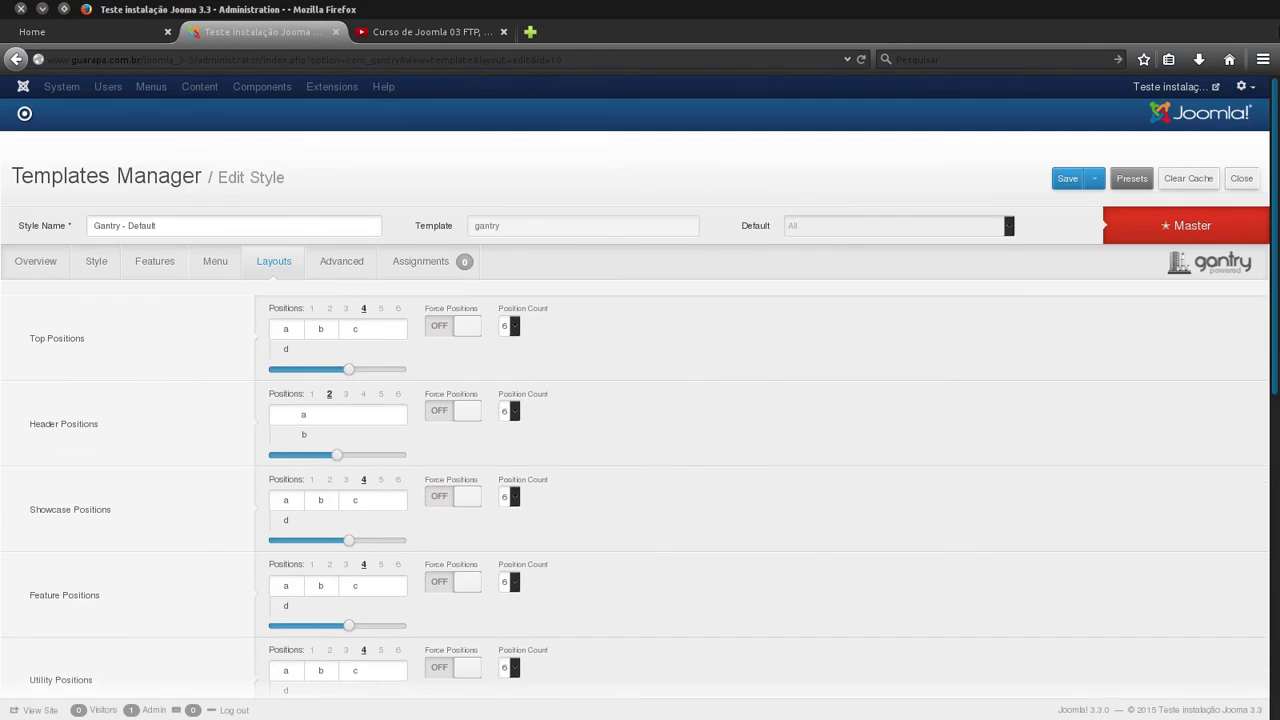
pyautogui.click(340, 261)
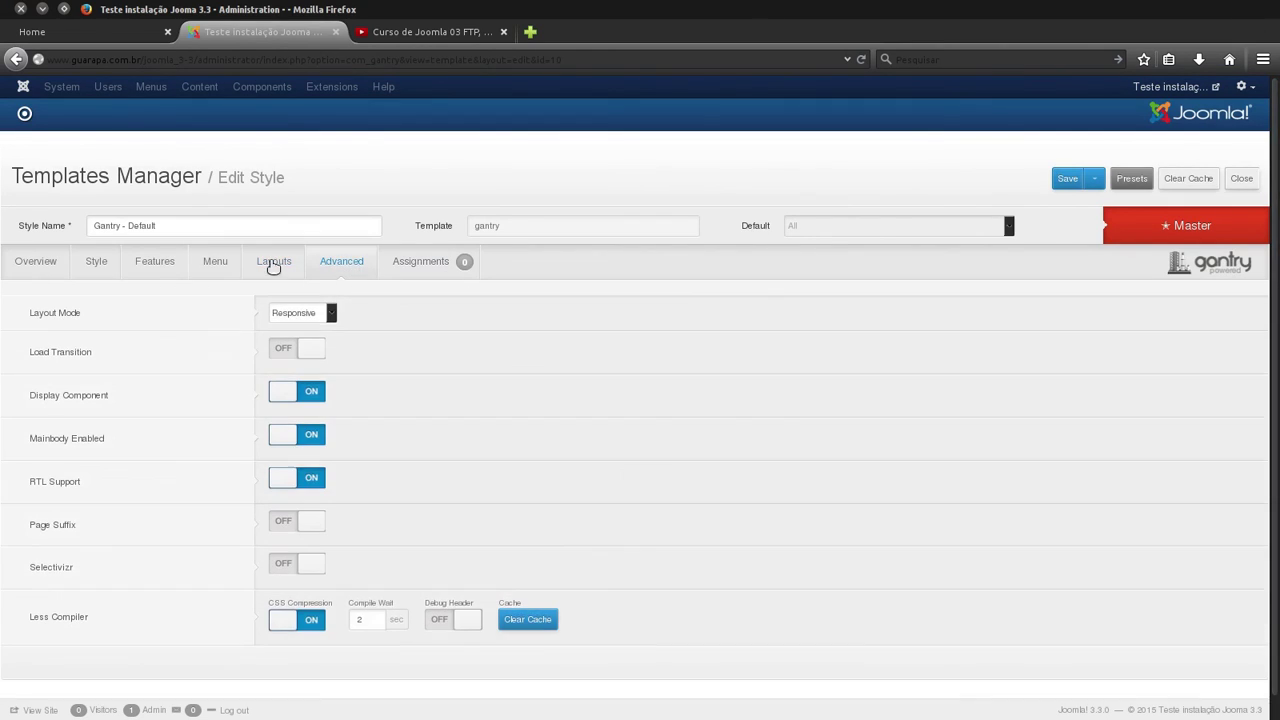
pyautogui.click(100, 262)
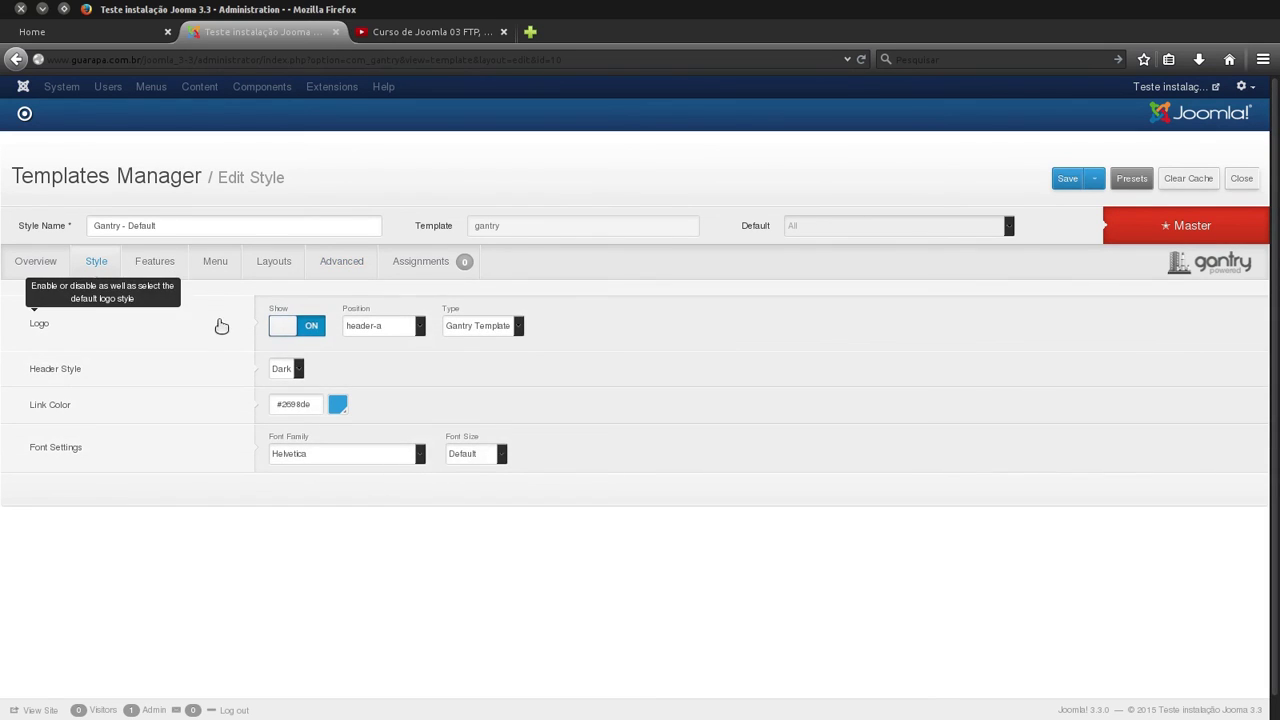